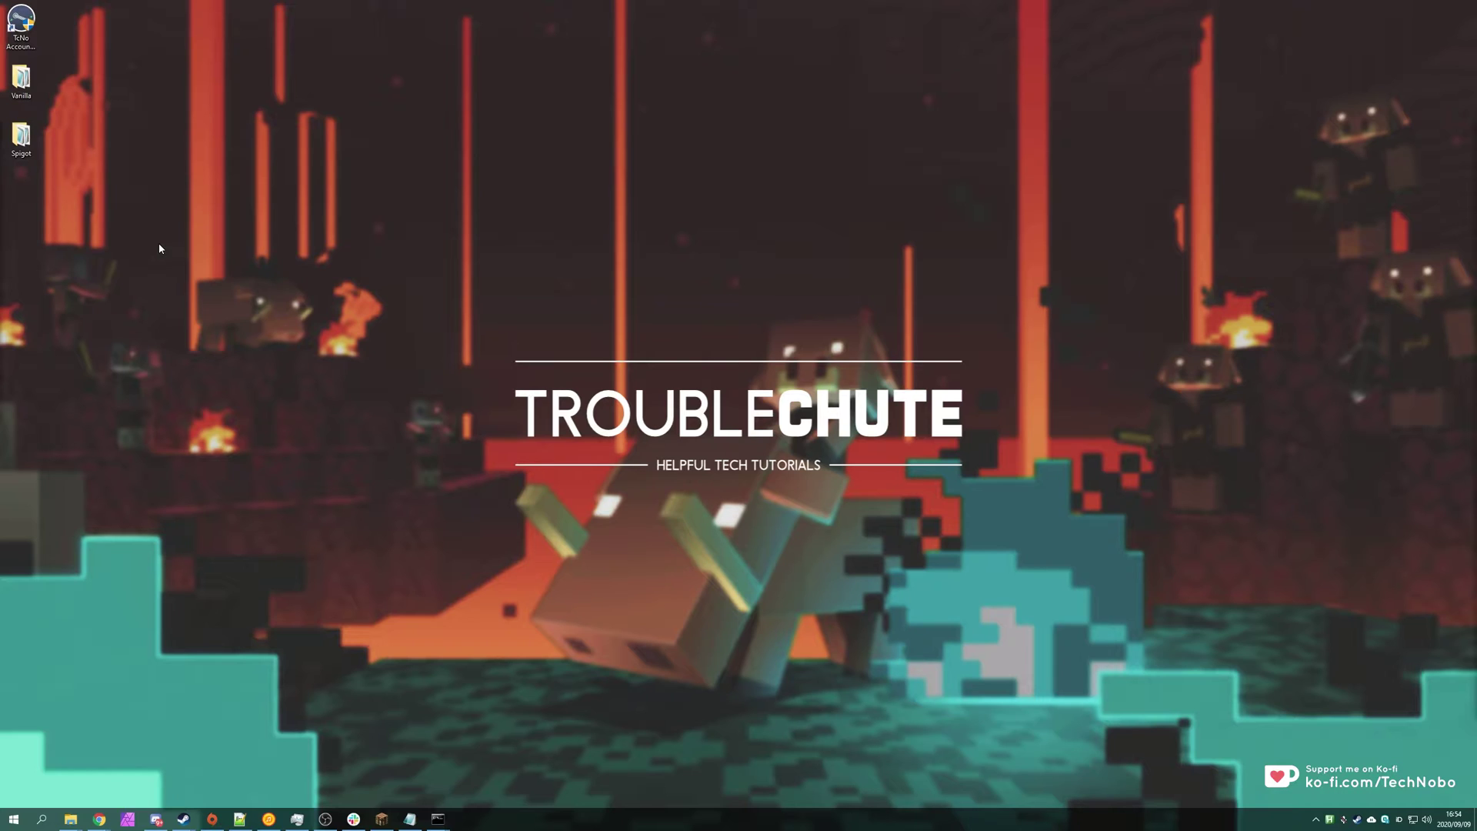
Open the Vanilla and Spigot server folders from the desktop to view their contents, and minimize both windows
{"action": "mouse_move", "coordinate": [48, 127]}
{"action": "left_mouse_down"}
{"action": "mouse_move", "coordinate": [13, 90]}
{"action": "mouse_move", "coordinate": [53, 133]}
{"action": "left_mouse_up"}
{"action": "double_click", "coordinate": [22, 80]}
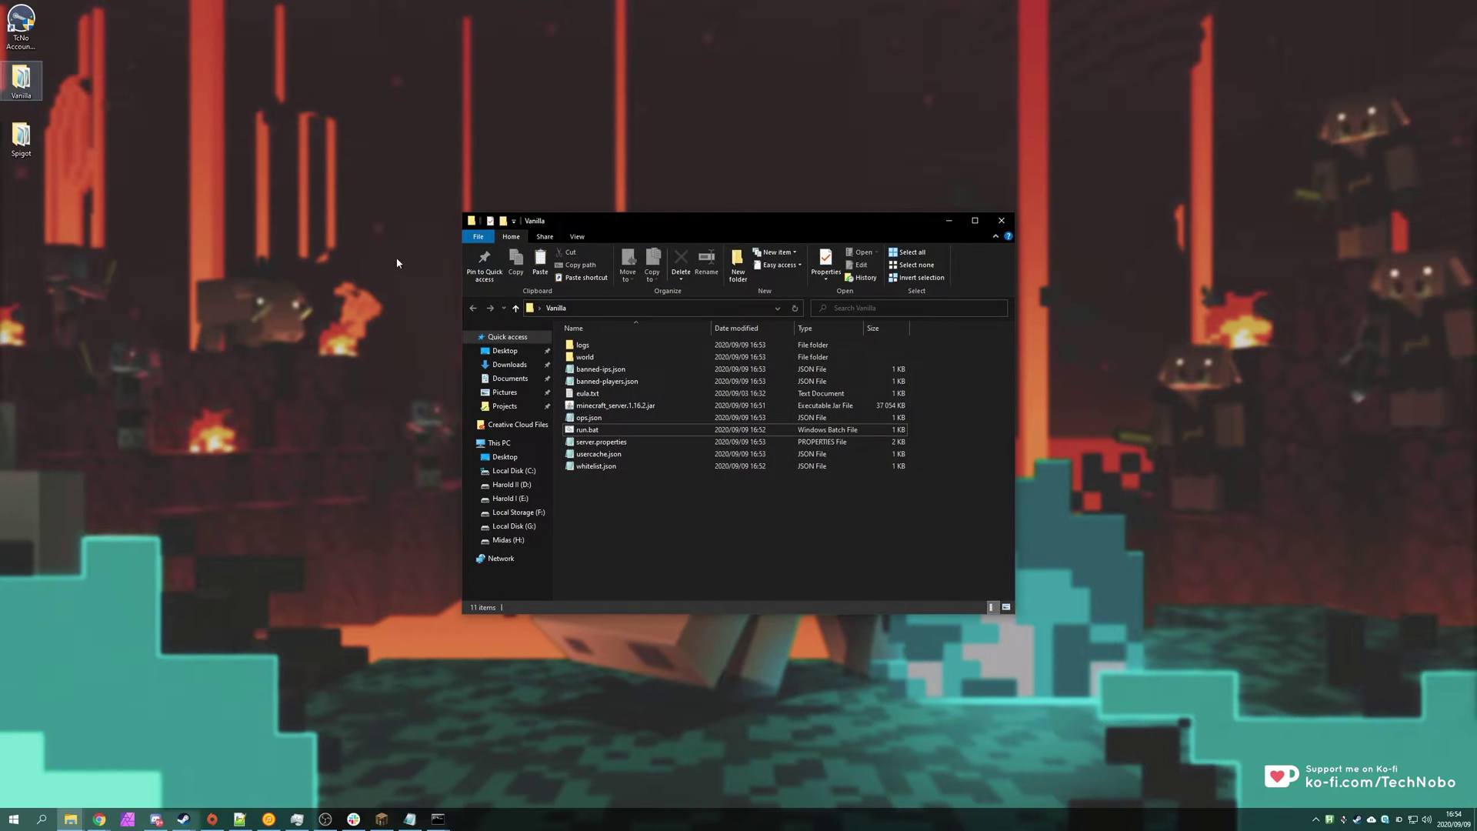
{"action": "left_click", "coordinate": [23, 138]}
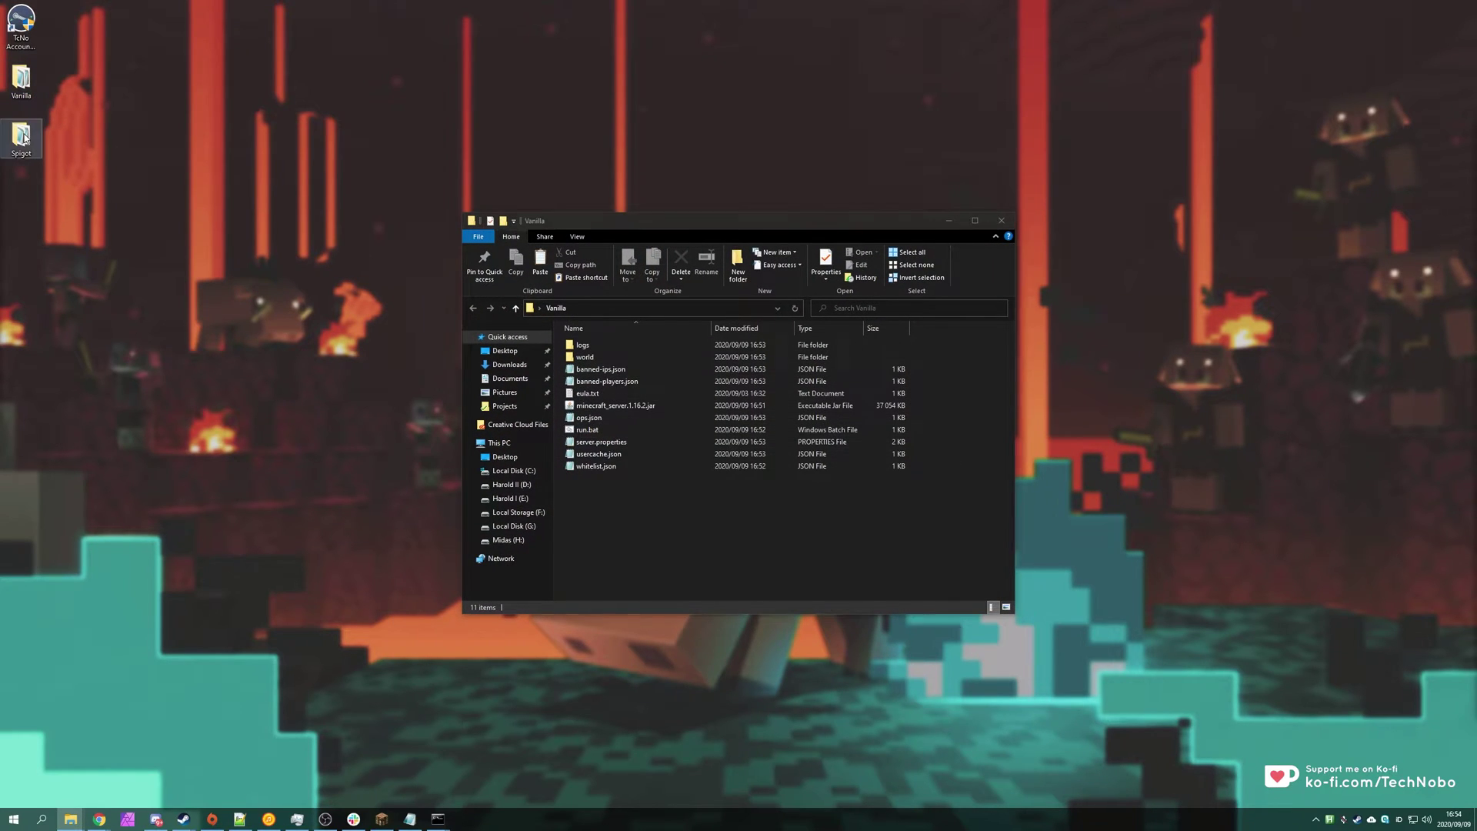
{"action": "key", "text": "Return"}
{"action": "left_click_drag", "start_coordinate": [490, 384], "coordinate": [917, 241]}
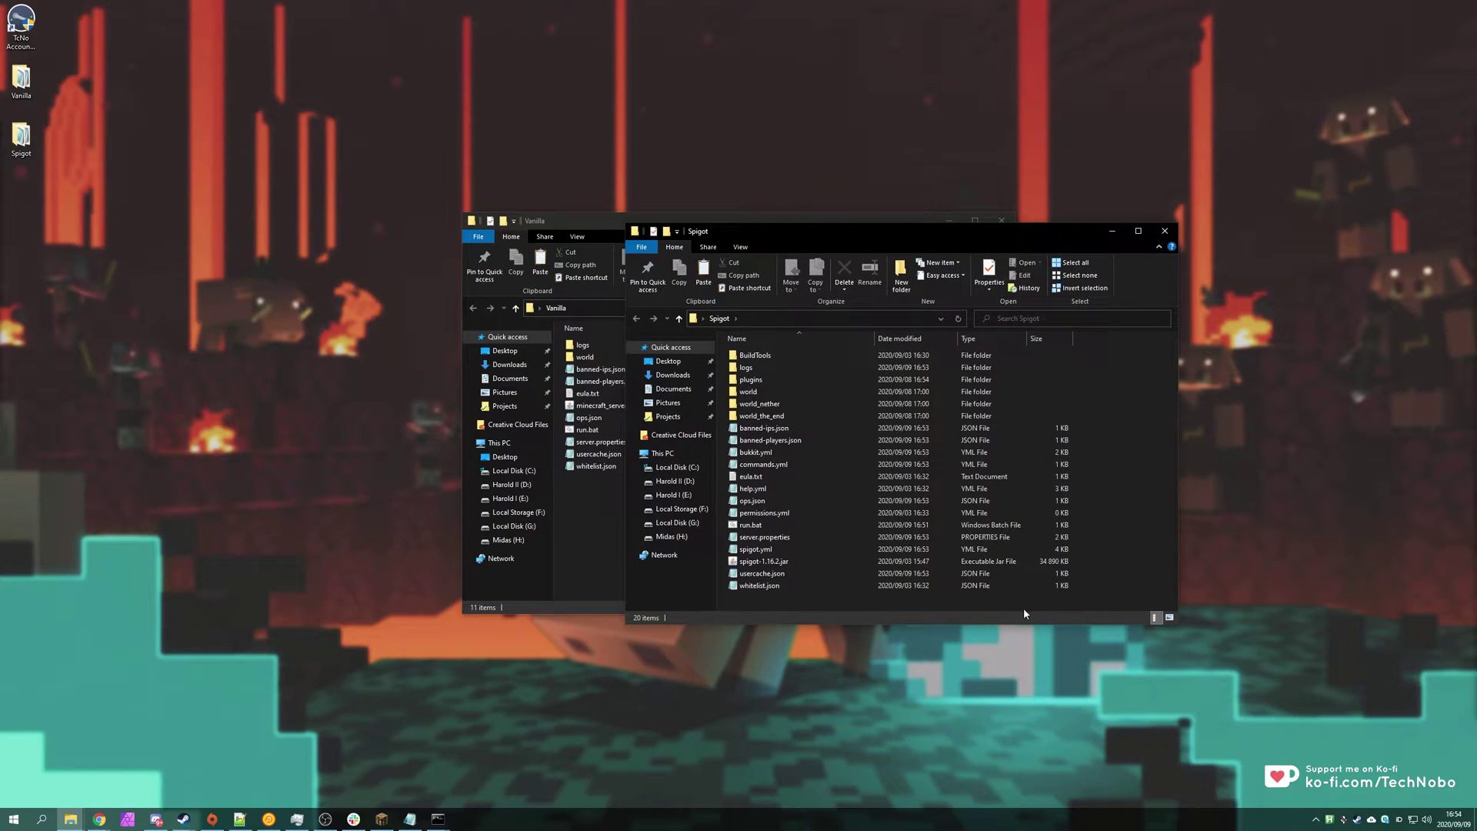
{"action": "left_click", "coordinate": [1113, 231]}
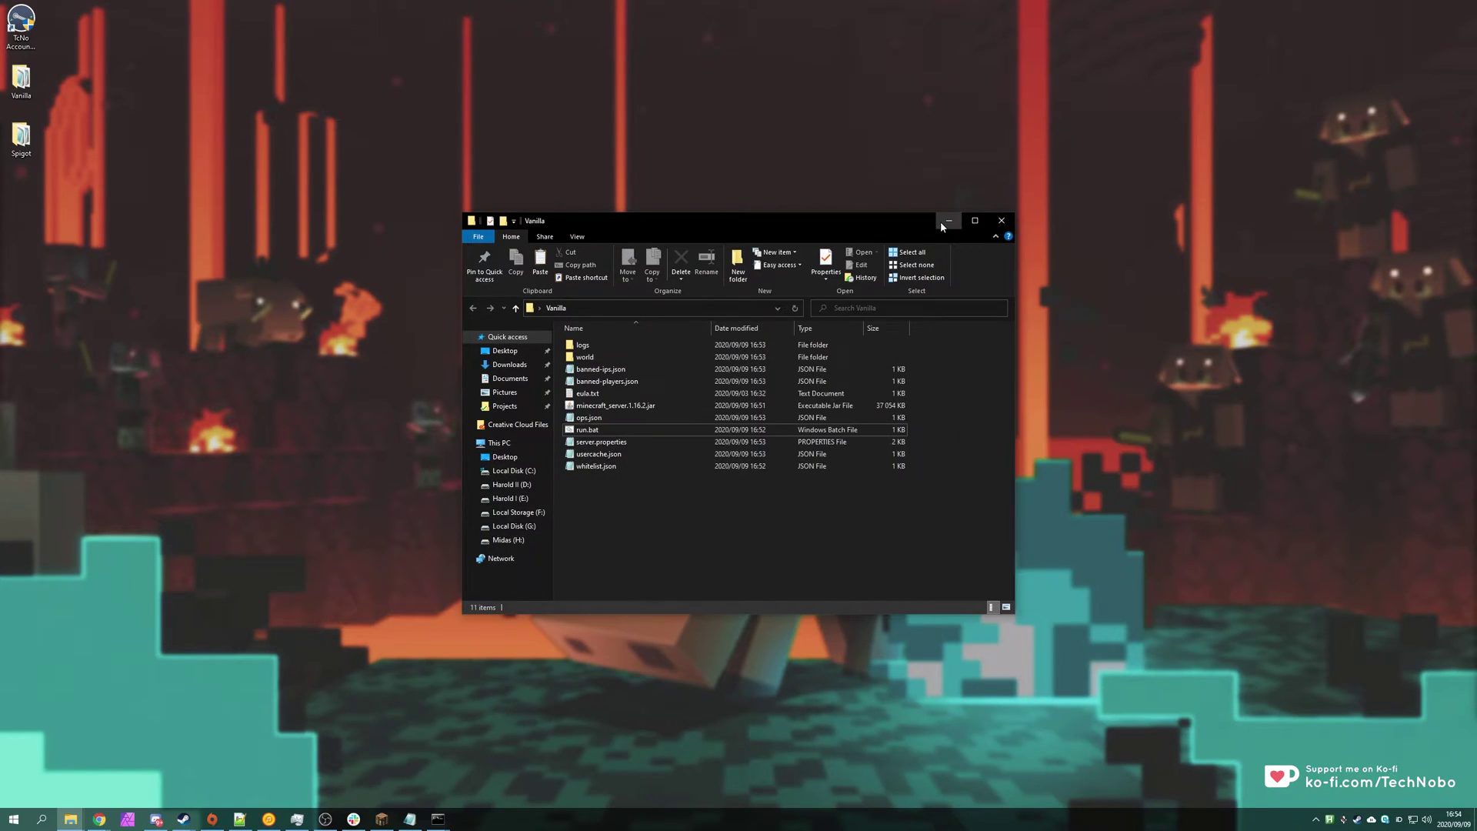
{"action": "left_click", "coordinate": [949, 220]}
Switch to Minecraft, join the Vanilla Example server and look around the Nether and End portals
{"action": "left_click", "coordinate": [382, 818]}
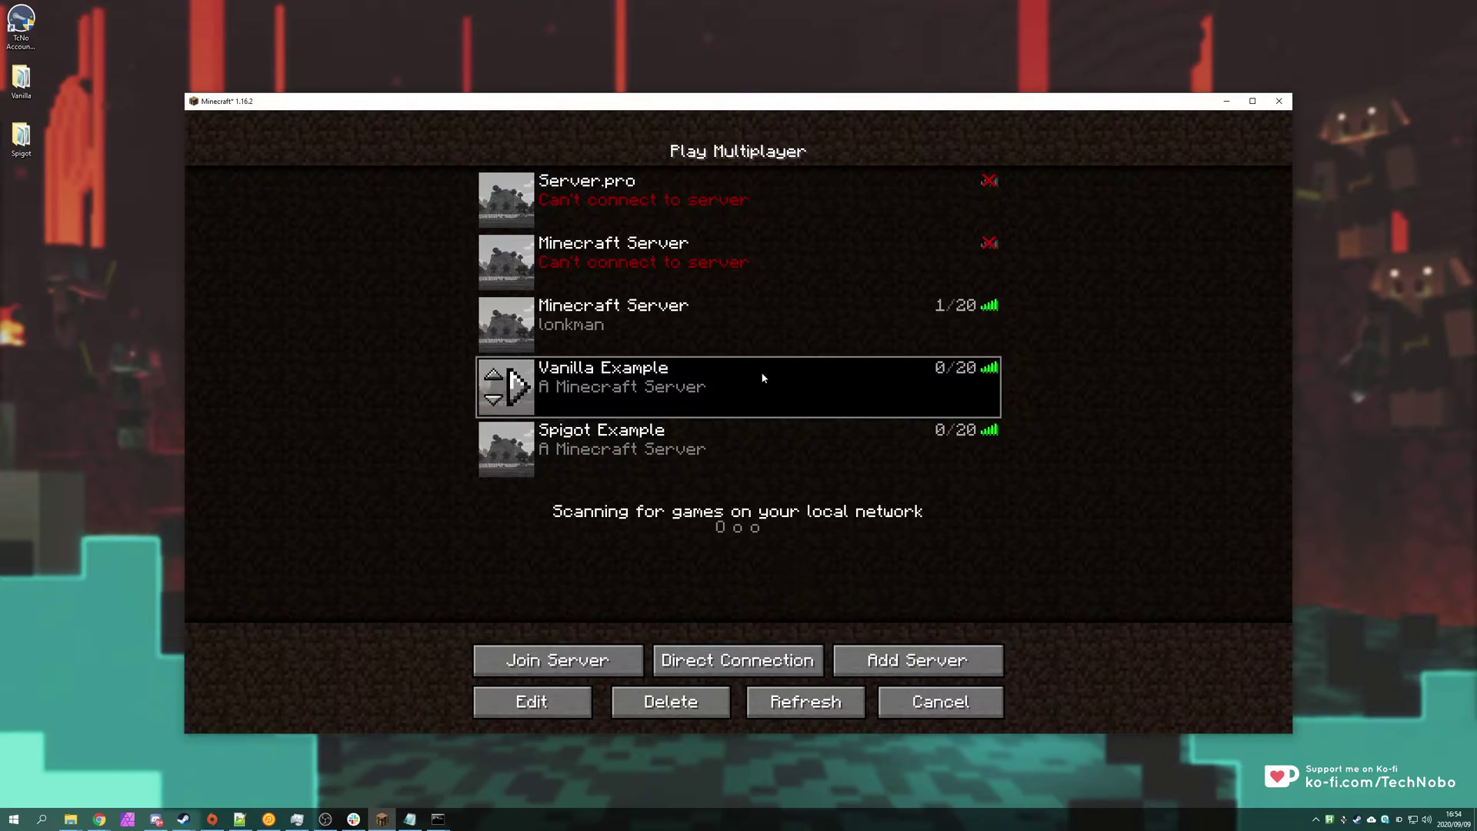
{"action": "double_click", "coordinate": [738, 394]}
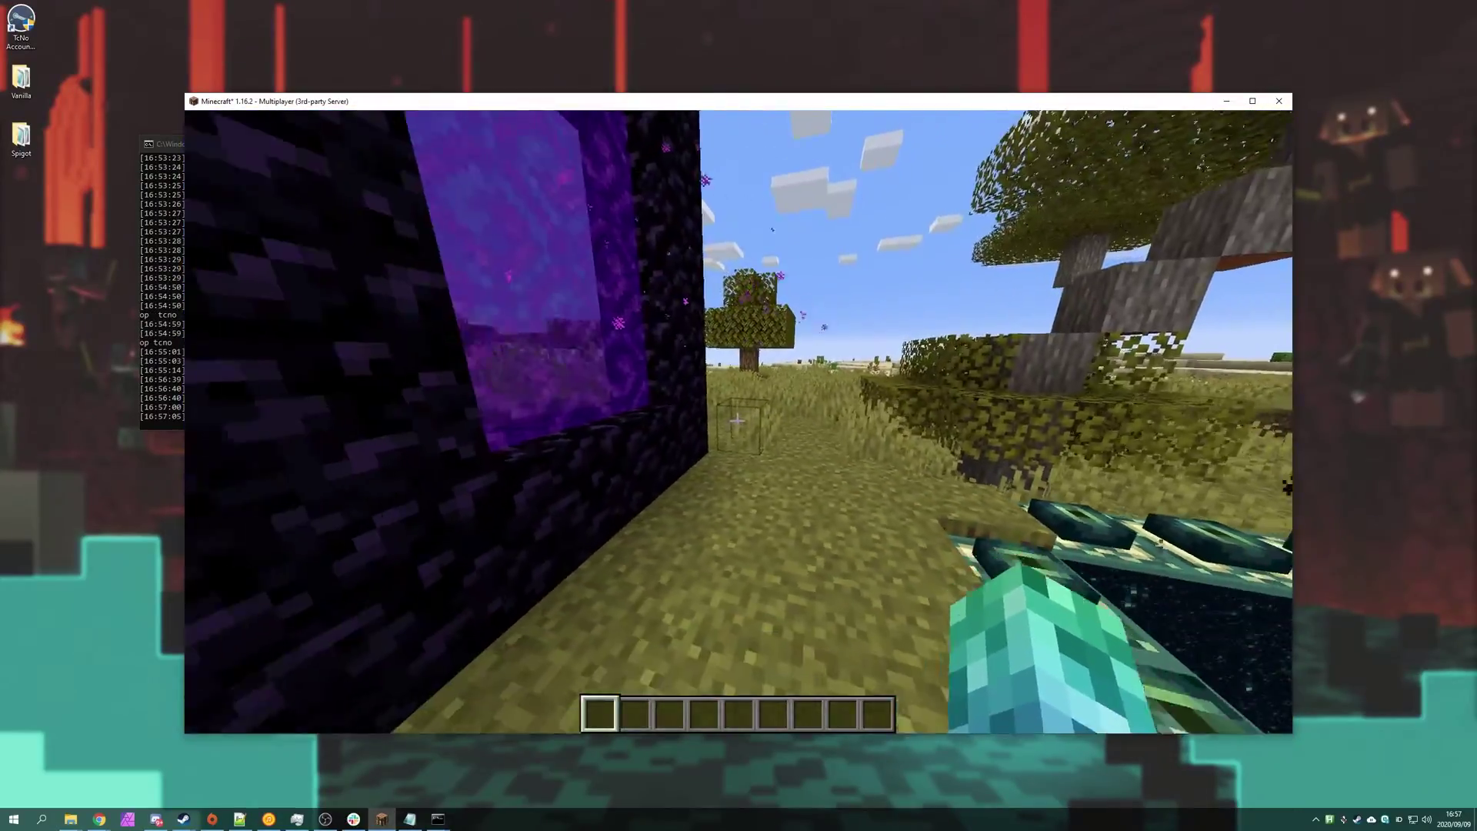
{"action": "key", "text": "w"}
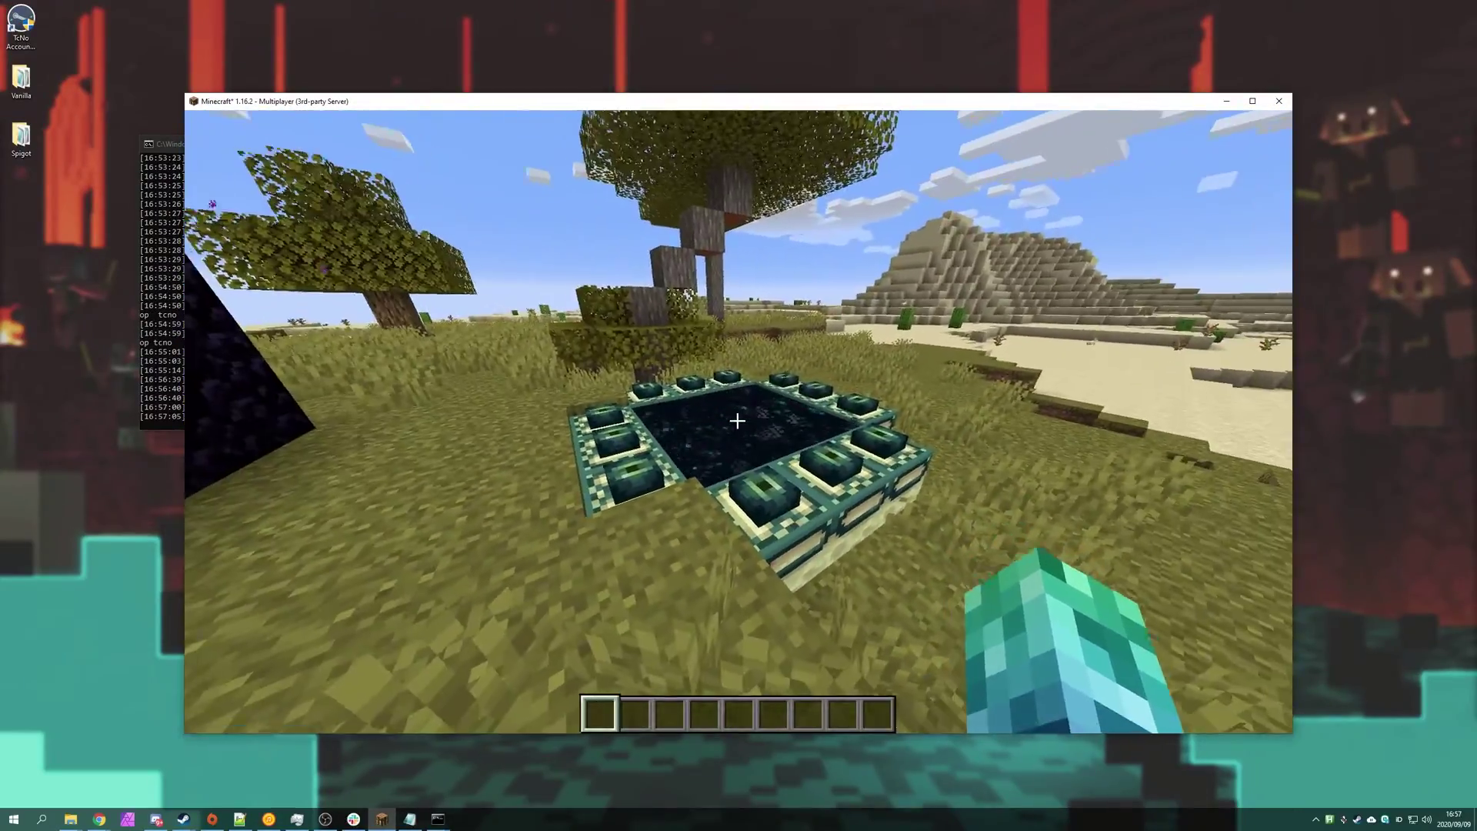
{"action": "key", "text": "w"}
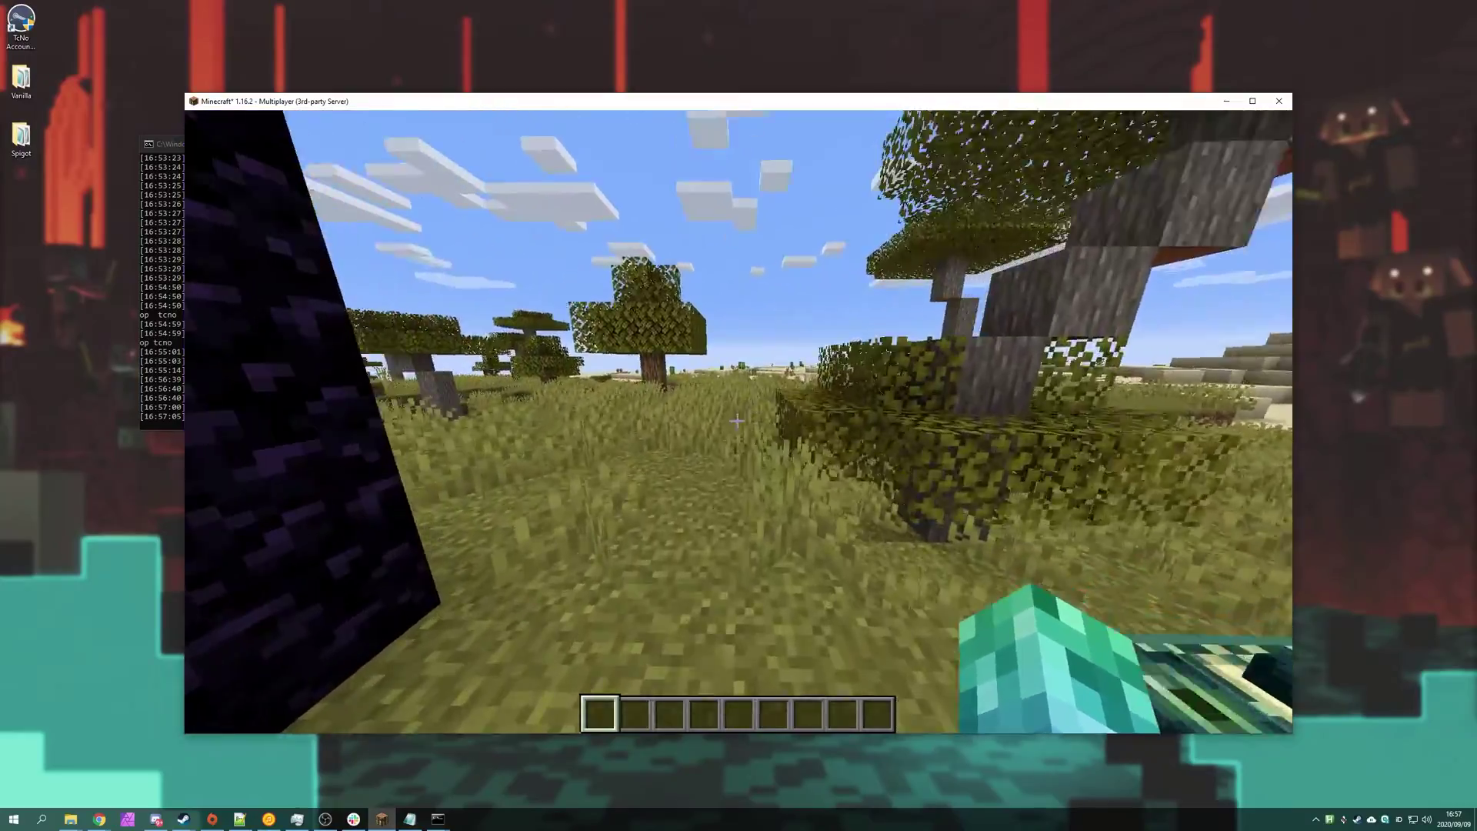
{"action": "key", "text": "w"}
{"action": "key", "text": "space"}
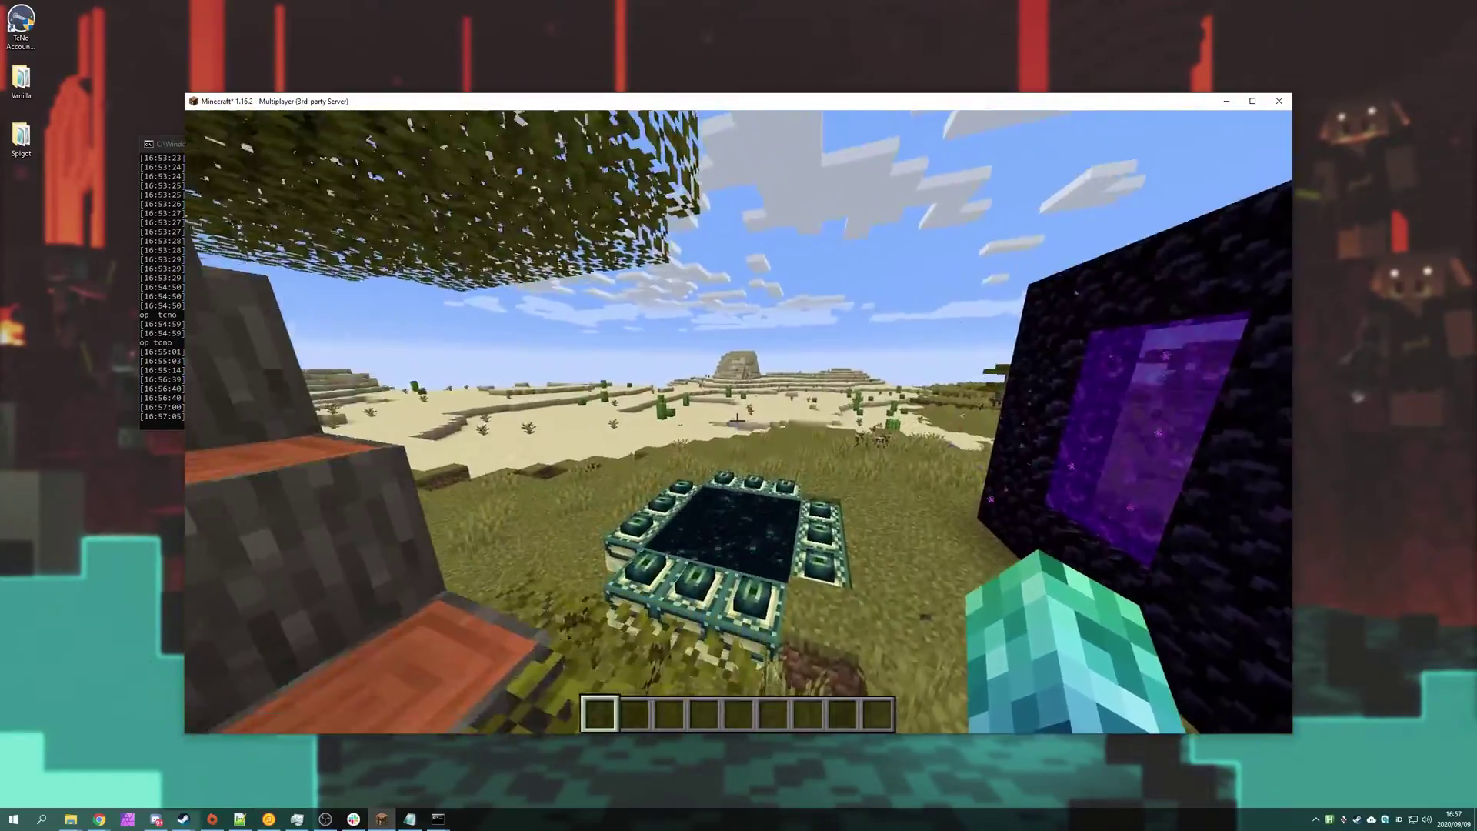
{"action": "key", "text": "w"}
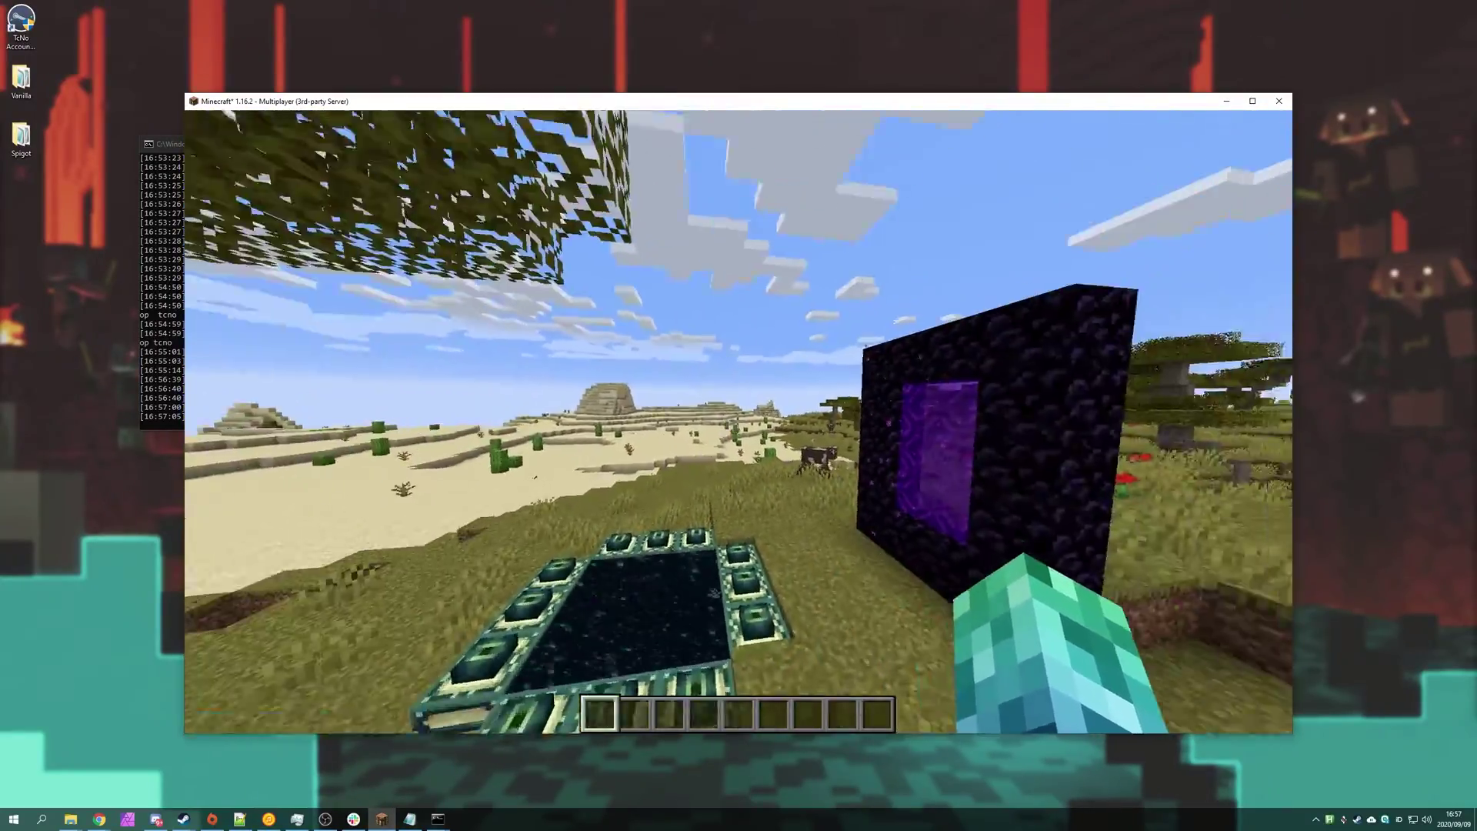
Run the /plugins command in the game chat on the Vanilla server
{"action": "key", "text": "slash"}
{"action": "type", "text": "plugins"}
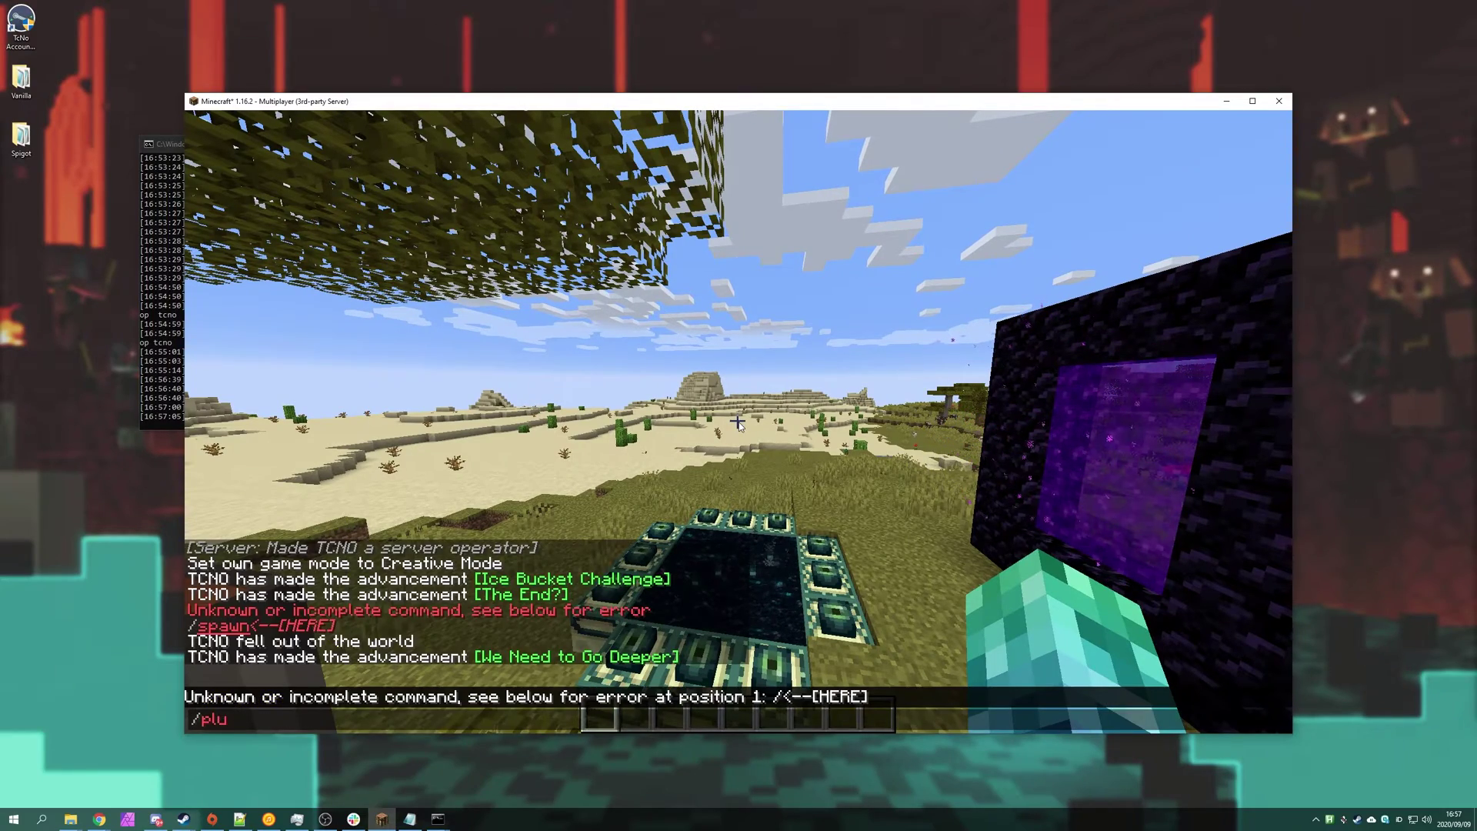
{"action": "key", "text": "Return"}
{"action": "mouse_move", "coordinate": [738, 415]}
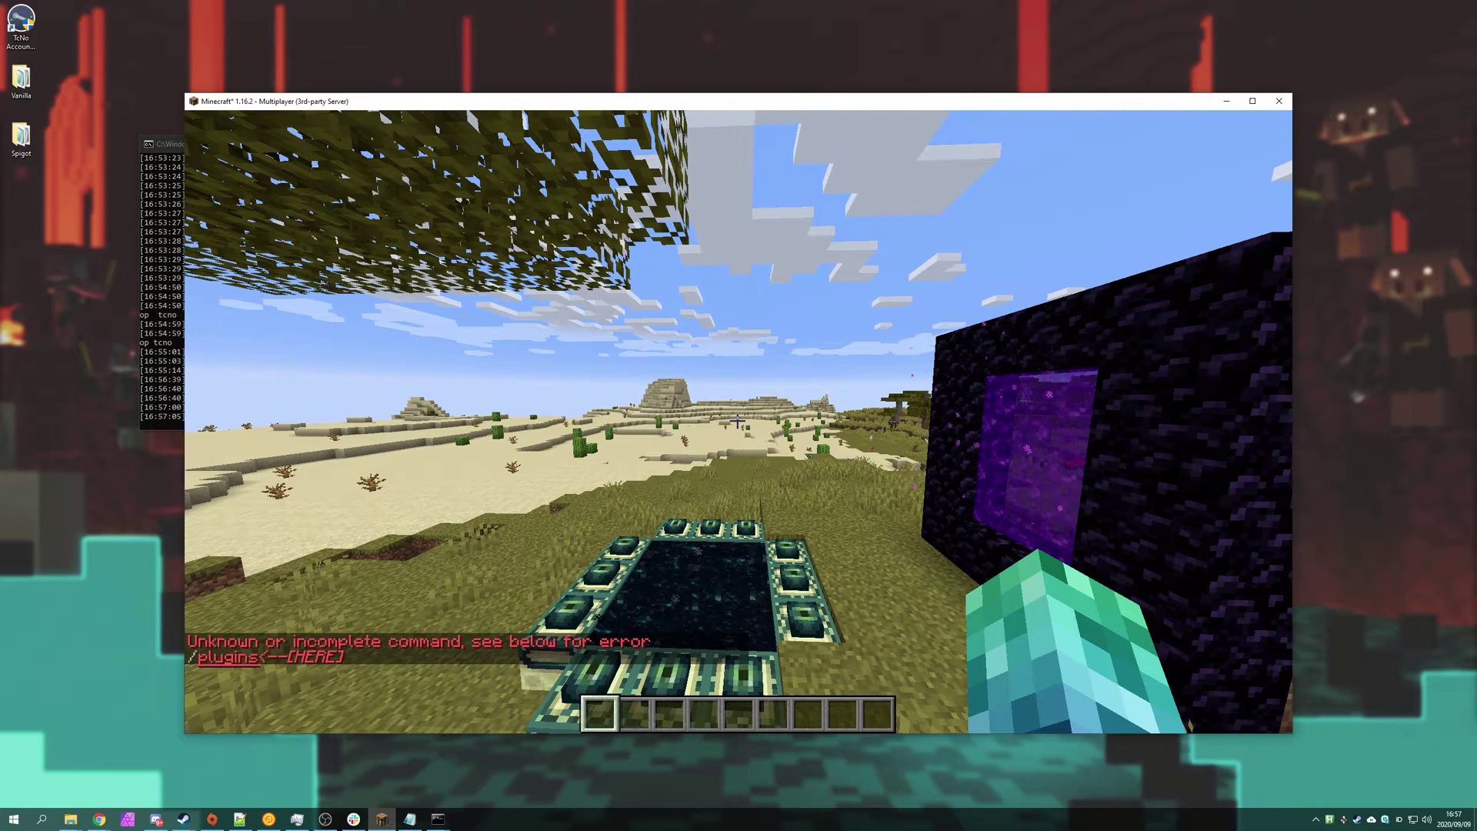
Save the Vanilla server's world with save-all in its console window and shut the server down with stop
{"action": "key", "text": "Escape"}
{"action": "left_click", "coordinate": [168, 154]}
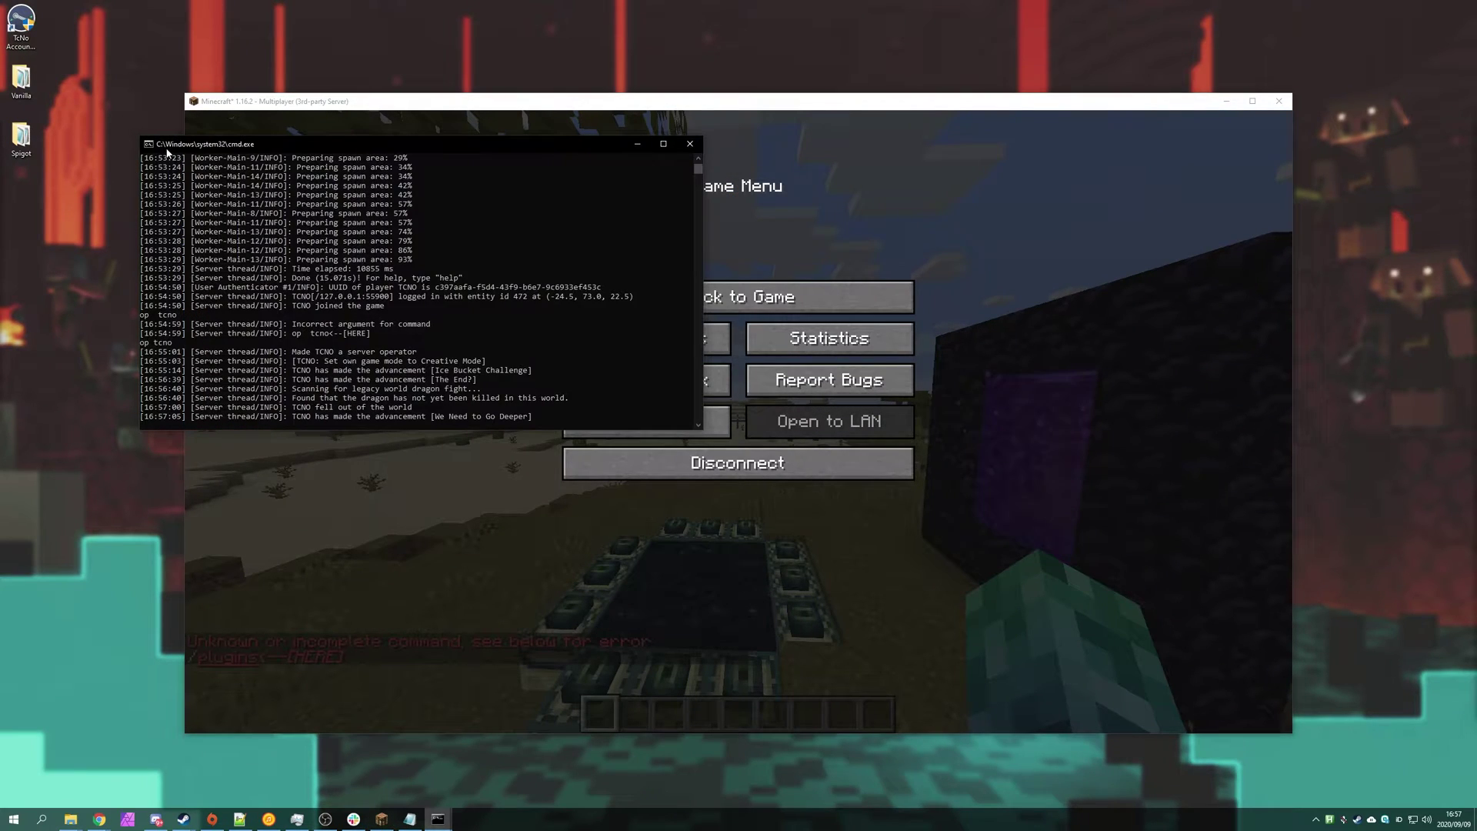
{"action": "key", "text": "super+c"}
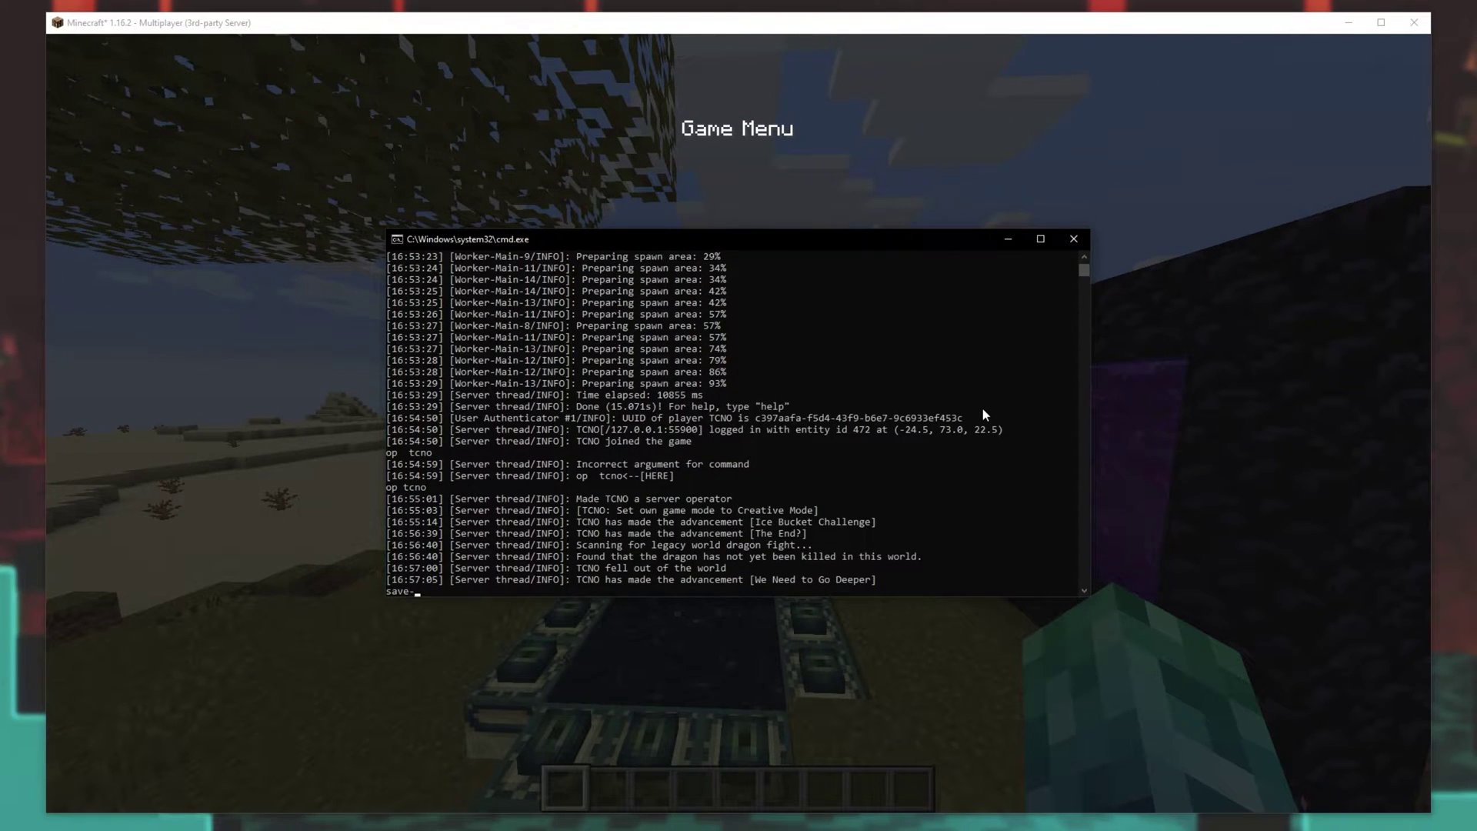
{"action": "type", "text": "save-all"}
{"action": "key", "text": "Return"}
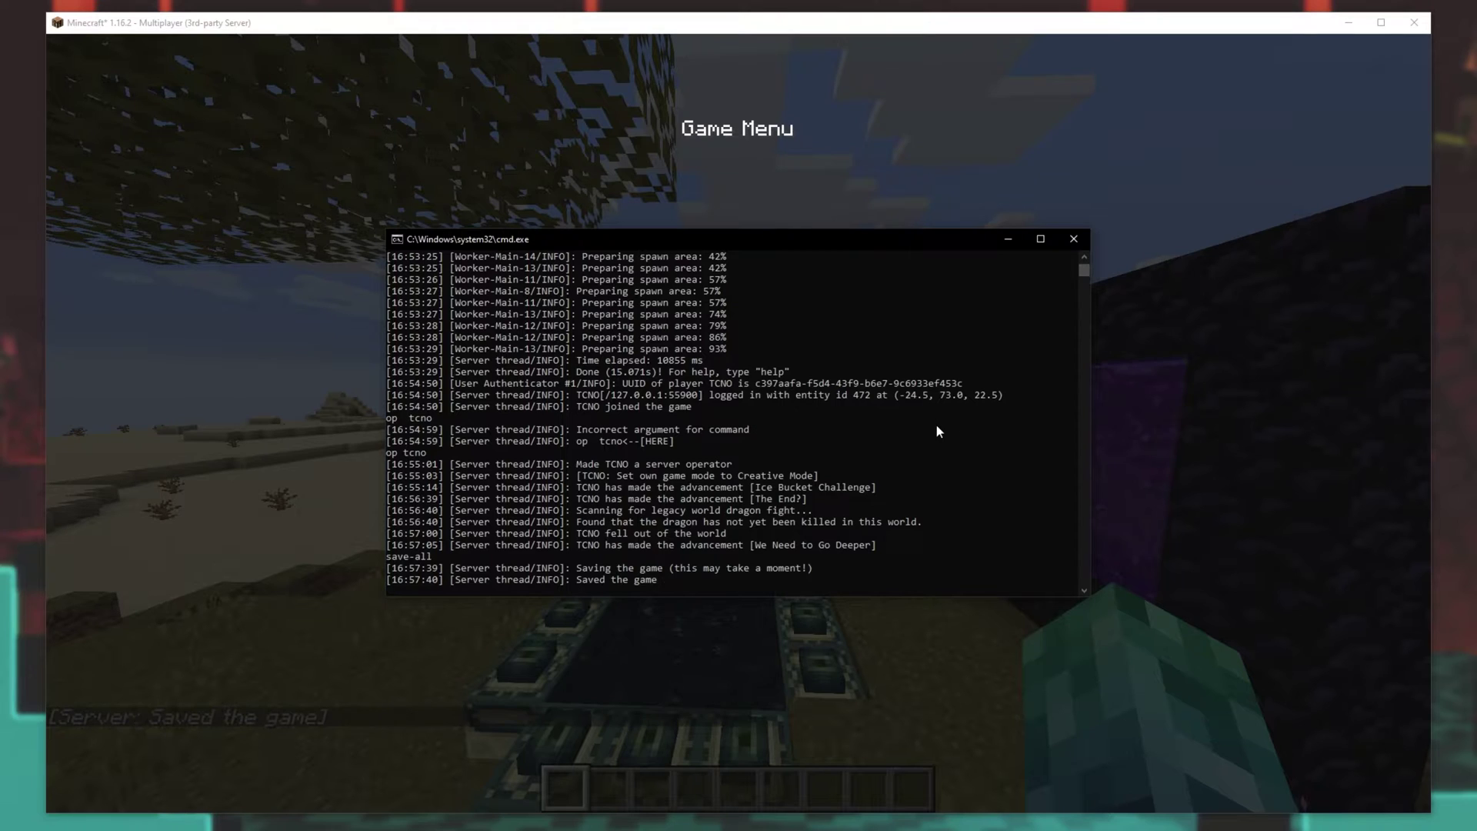
{"action": "type", "text": "stop"}
{"action": "key", "text": "Return"}
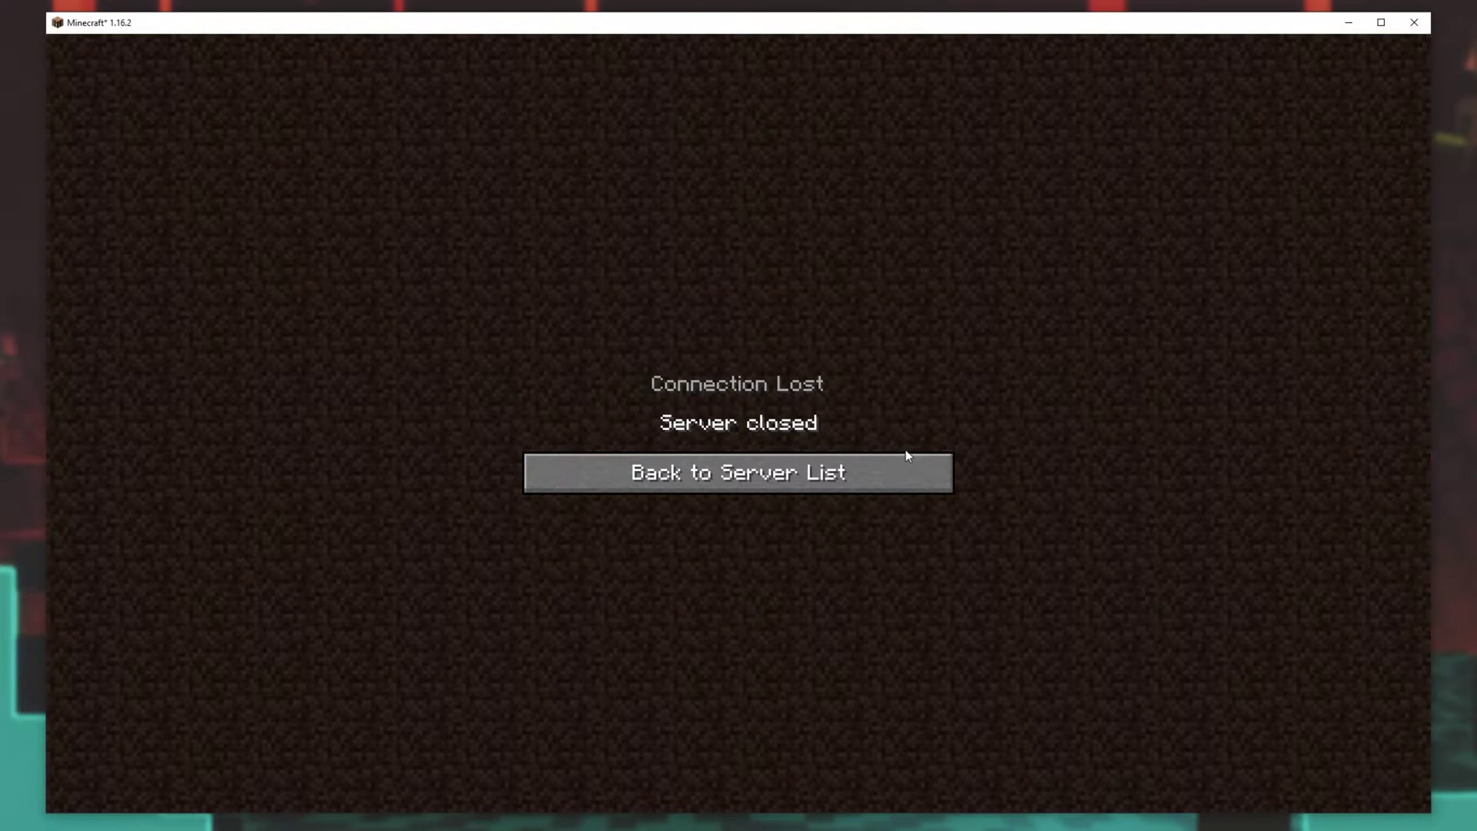
Return to the refreshed multiplayer server list and join the Spigot Example server to look at its world
{"action": "left_click", "coordinate": [906, 456]}
{"action": "left_click", "coordinate": [807, 777]}
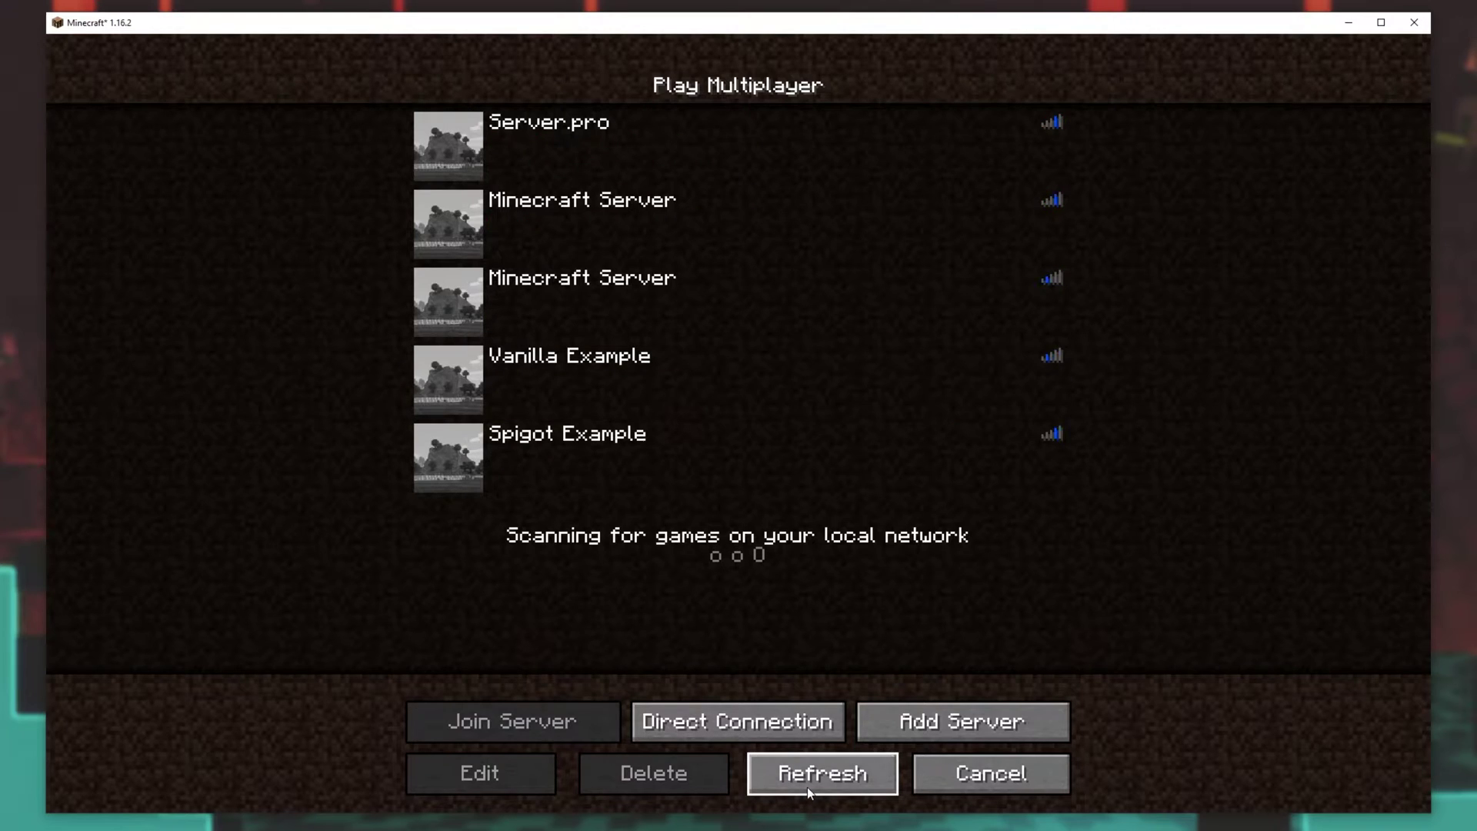
{"action": "left_click", "coordinate": [744, 442]}
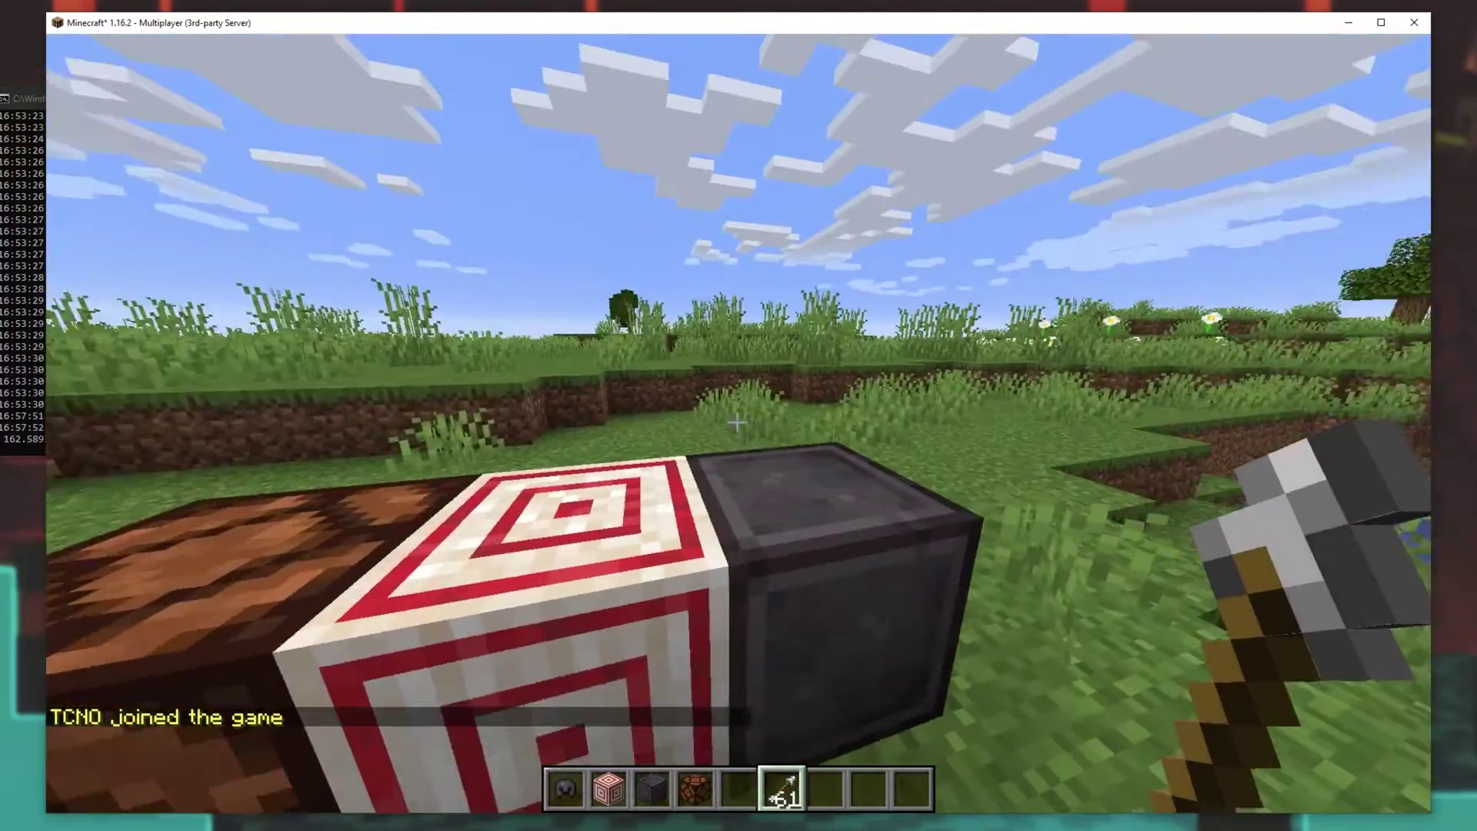
{"action": "key", "text": "s"}
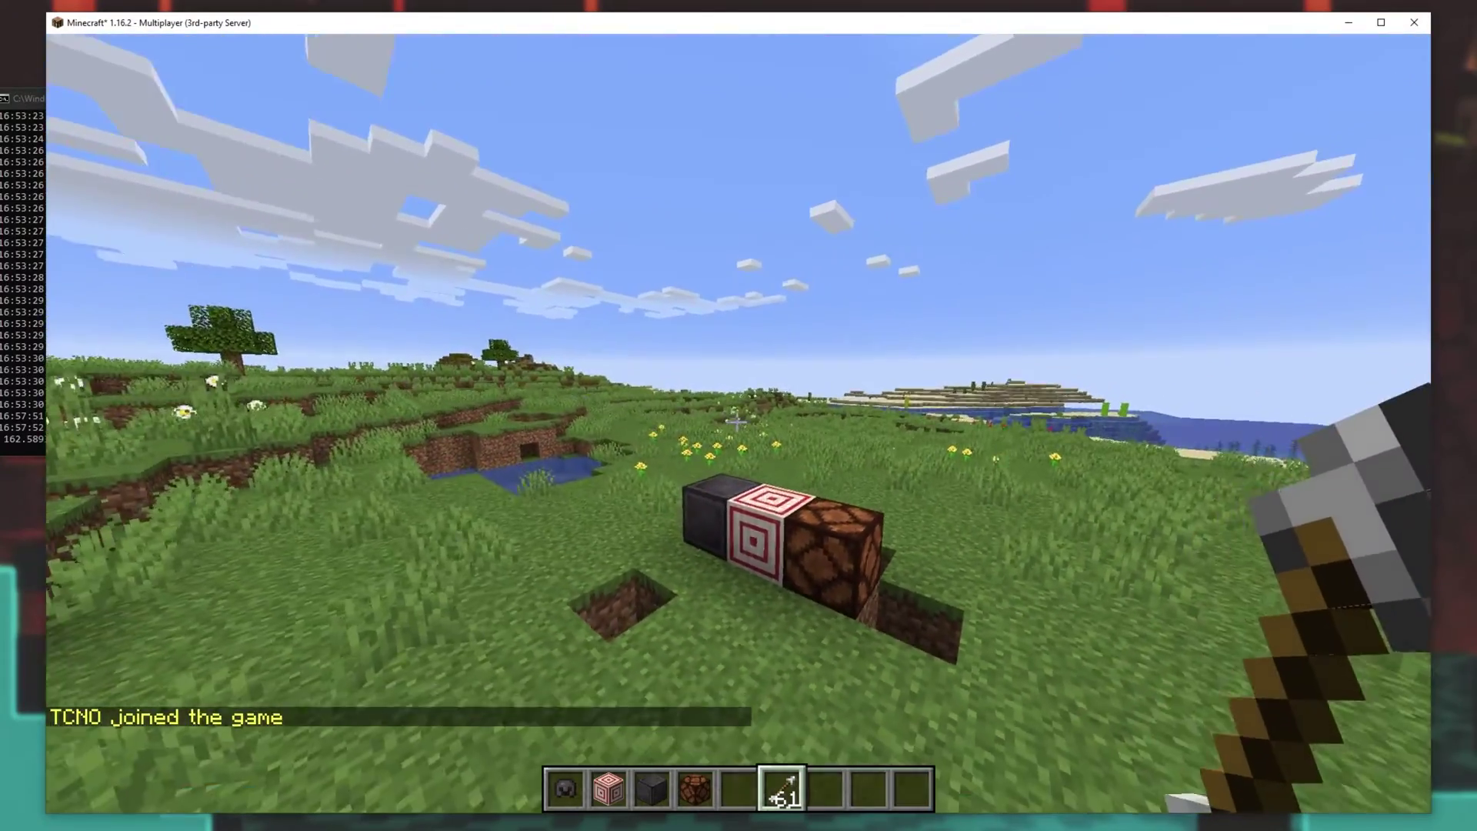
Disconnect from the Spigot server and shut it down with the stop command in its console window
{"action": "key", "text": "Escape"}
{"action": "left_click", "coordinate": [740, 471]}
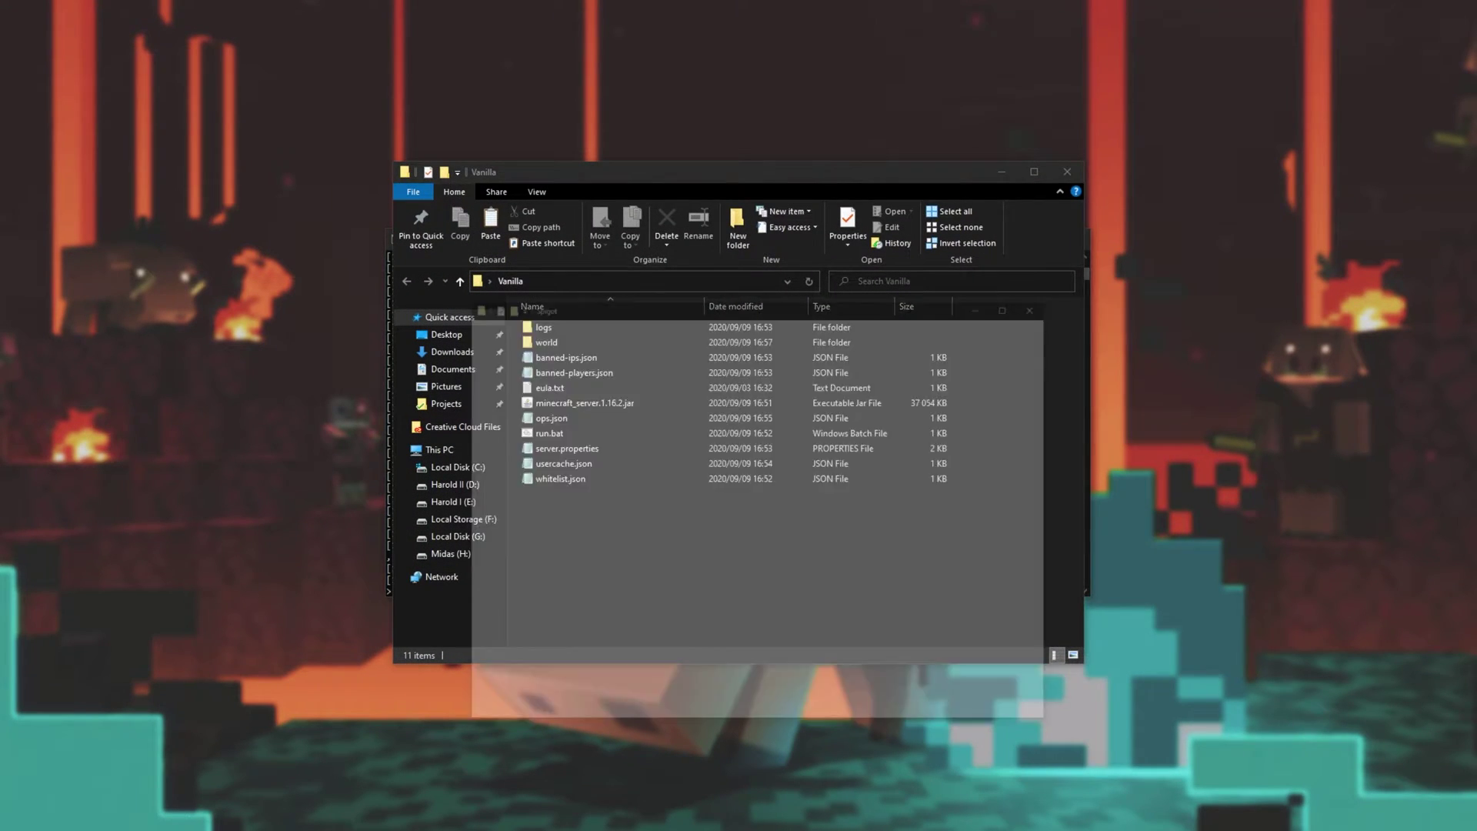
{"action": "left_click_drag", "start_coordinate": [724, 185], "coordinate": [731, 170]}
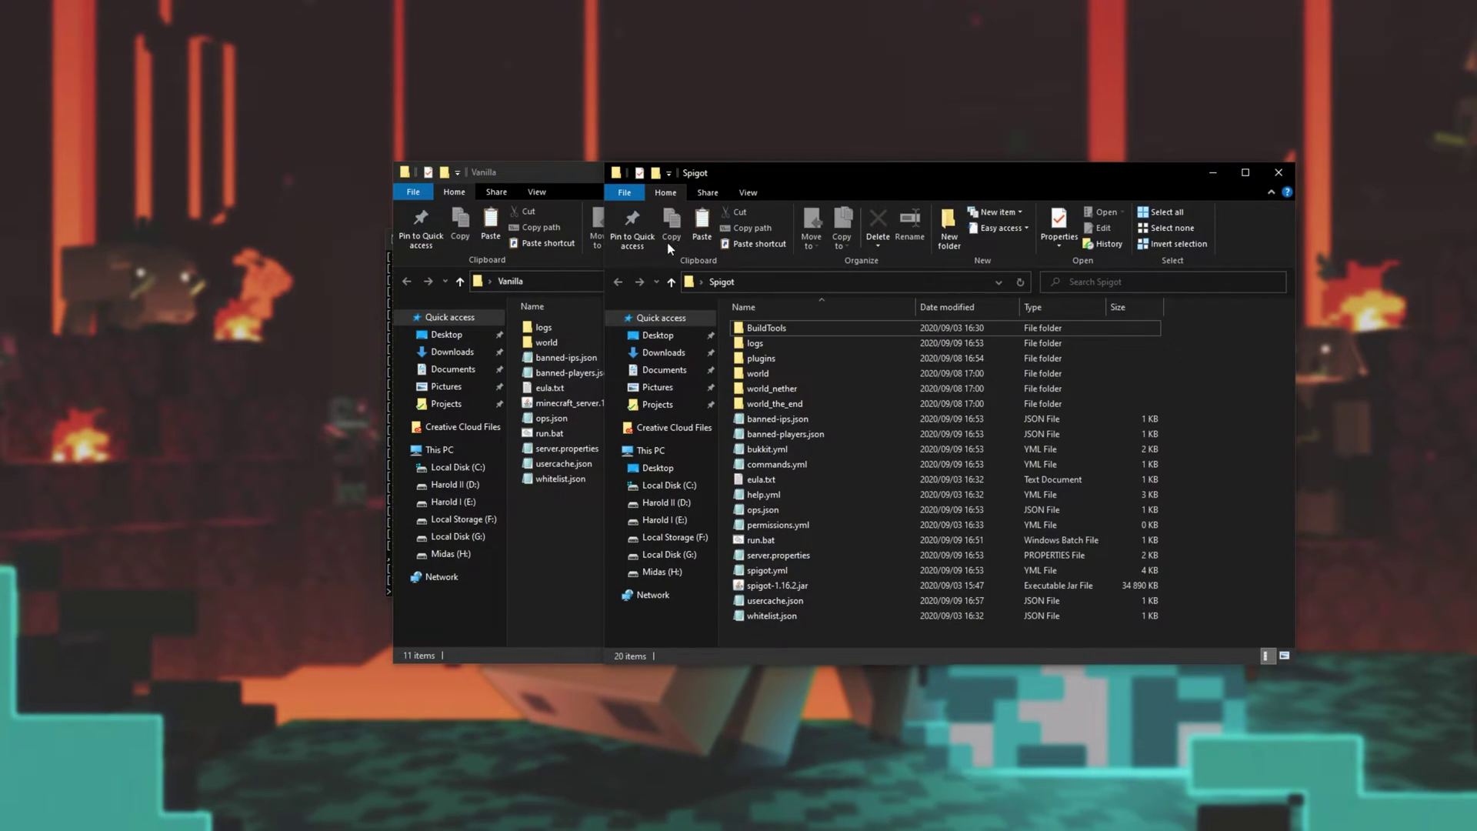
{"action": "left_click", "coordinate": [568, 531]}
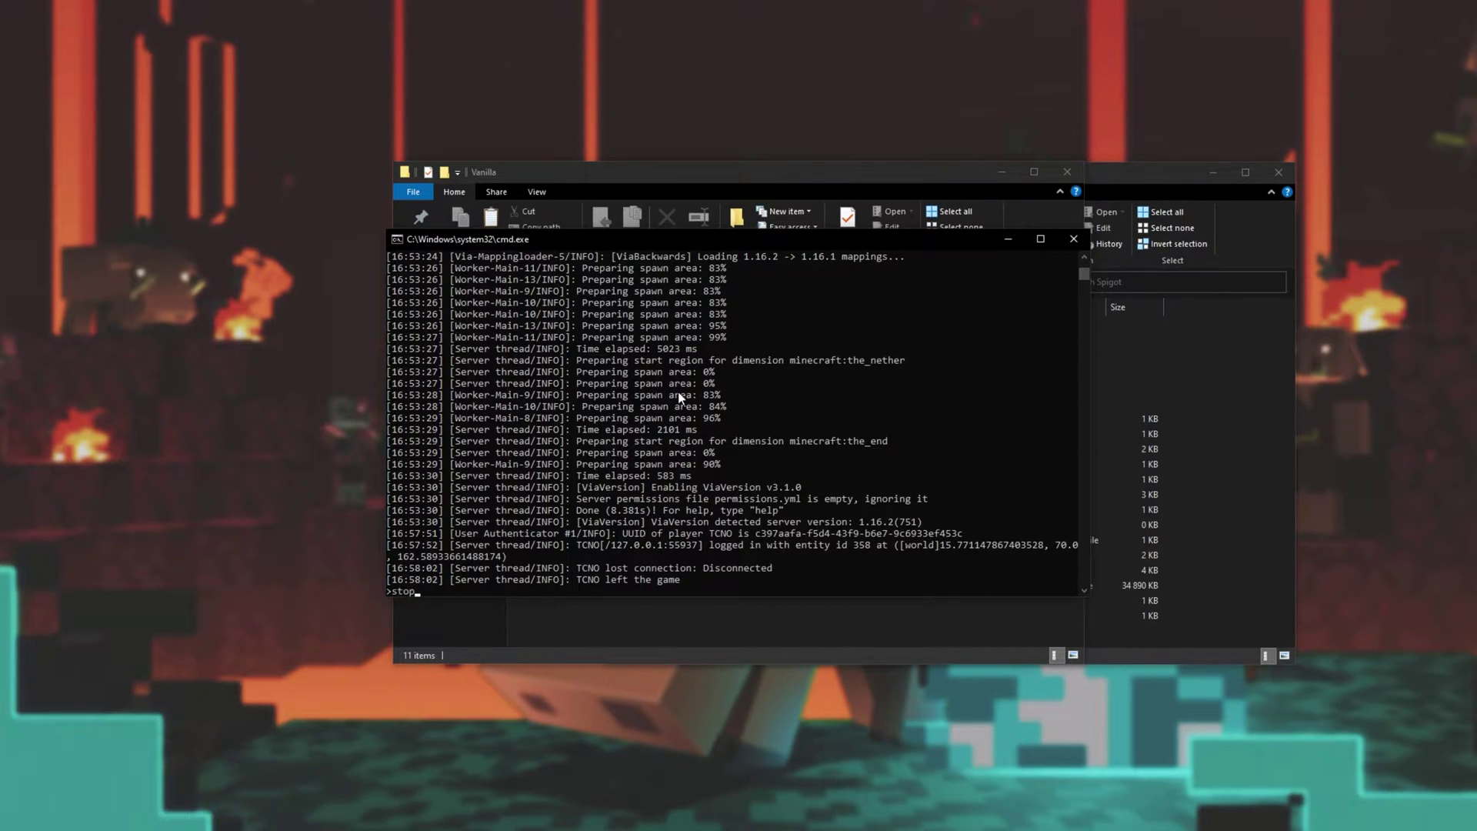
{"action": "key", "text": "Return"}
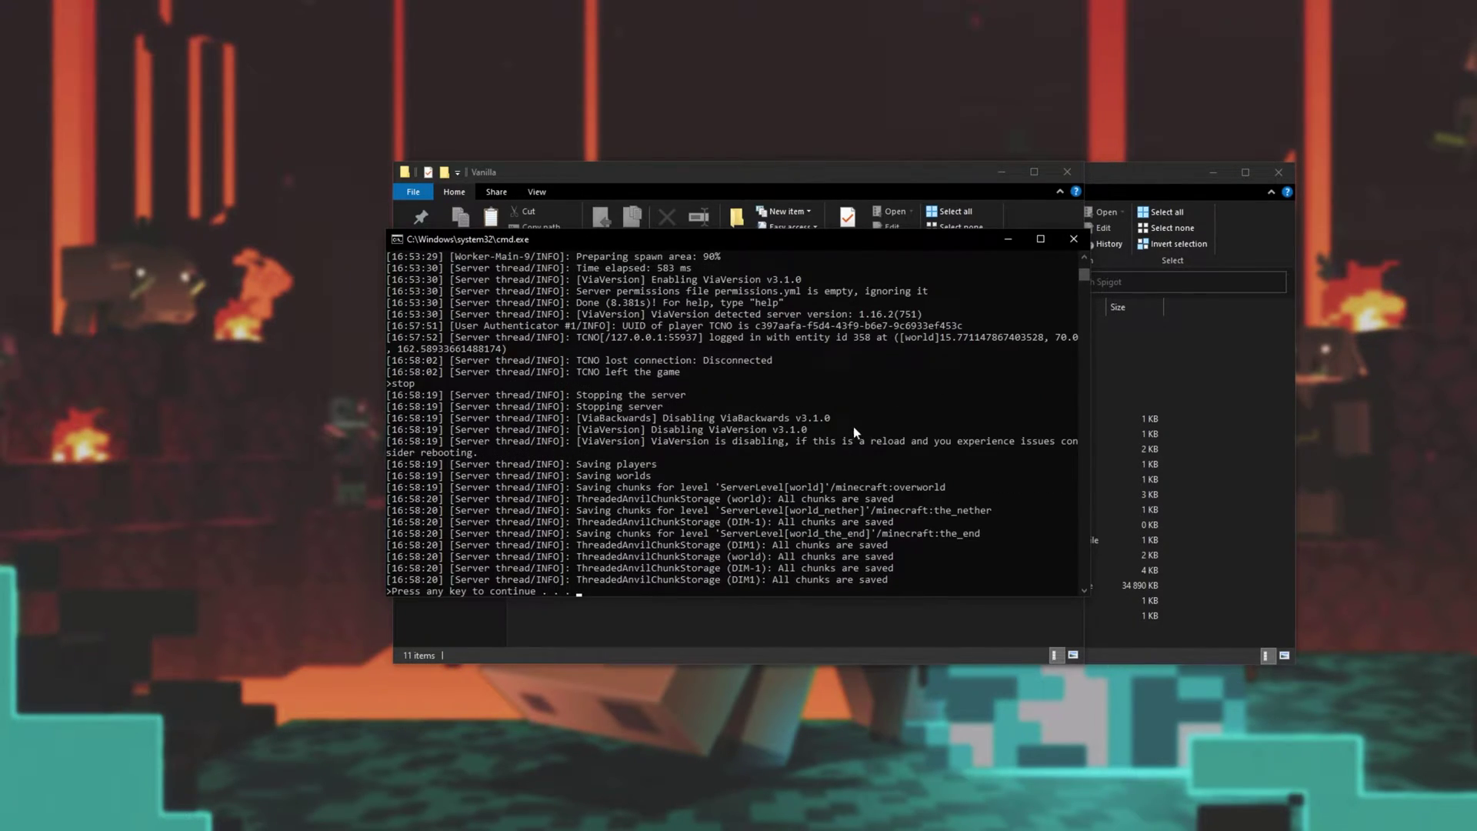
{"action": "key", "text": "Return"}
Bring the Spigot folder to the front, mark its three world folders and view the contents of the world folder
{"action": "left_click", "coordinate": [1116, 172]}
{"action": "left_click_drag", "start_coordinate": [1116, 171], "coordinate": [904, 172]}
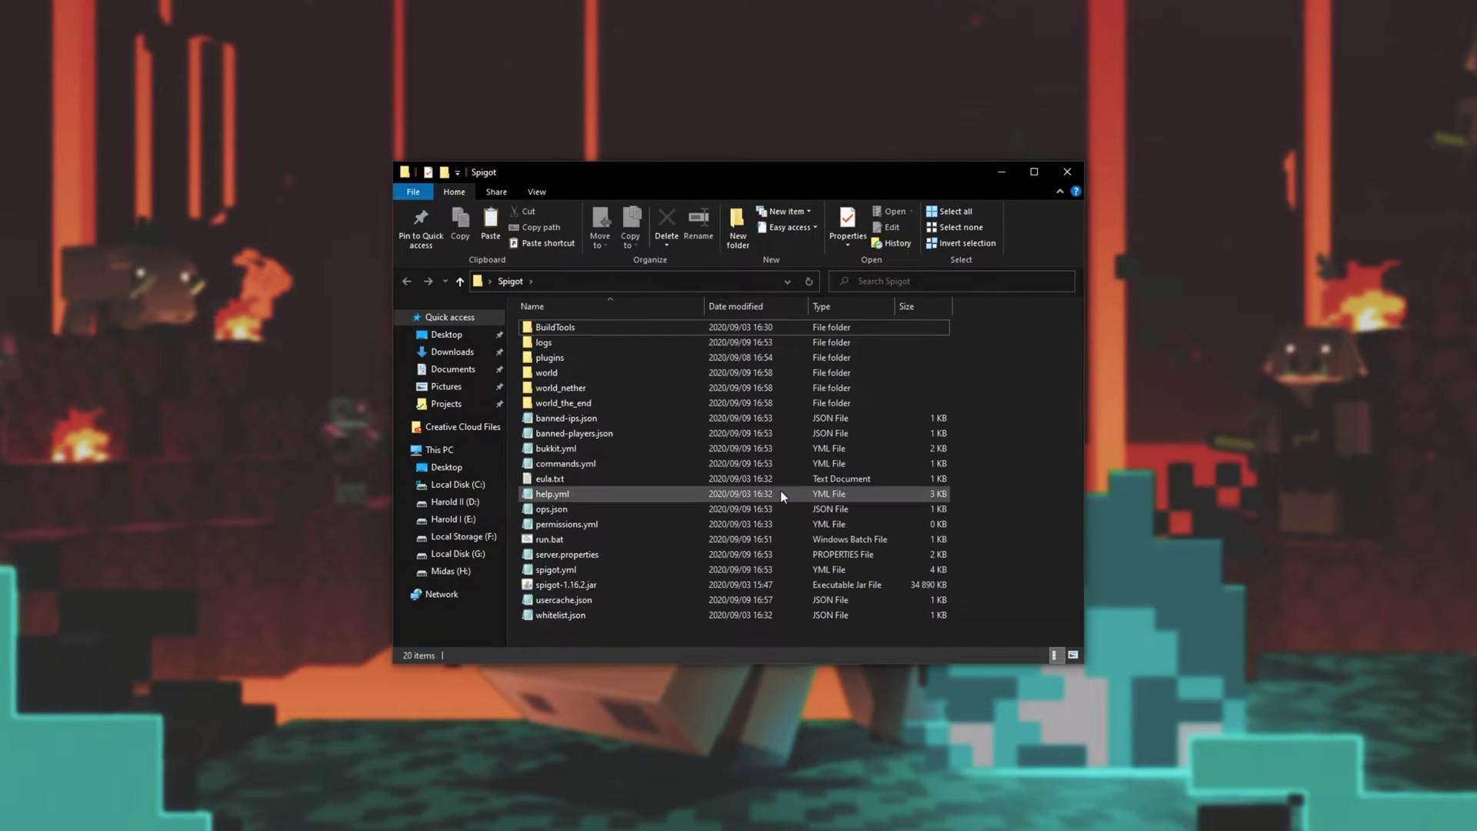
{"action": "left_click", "coordinate": [615, 376]}
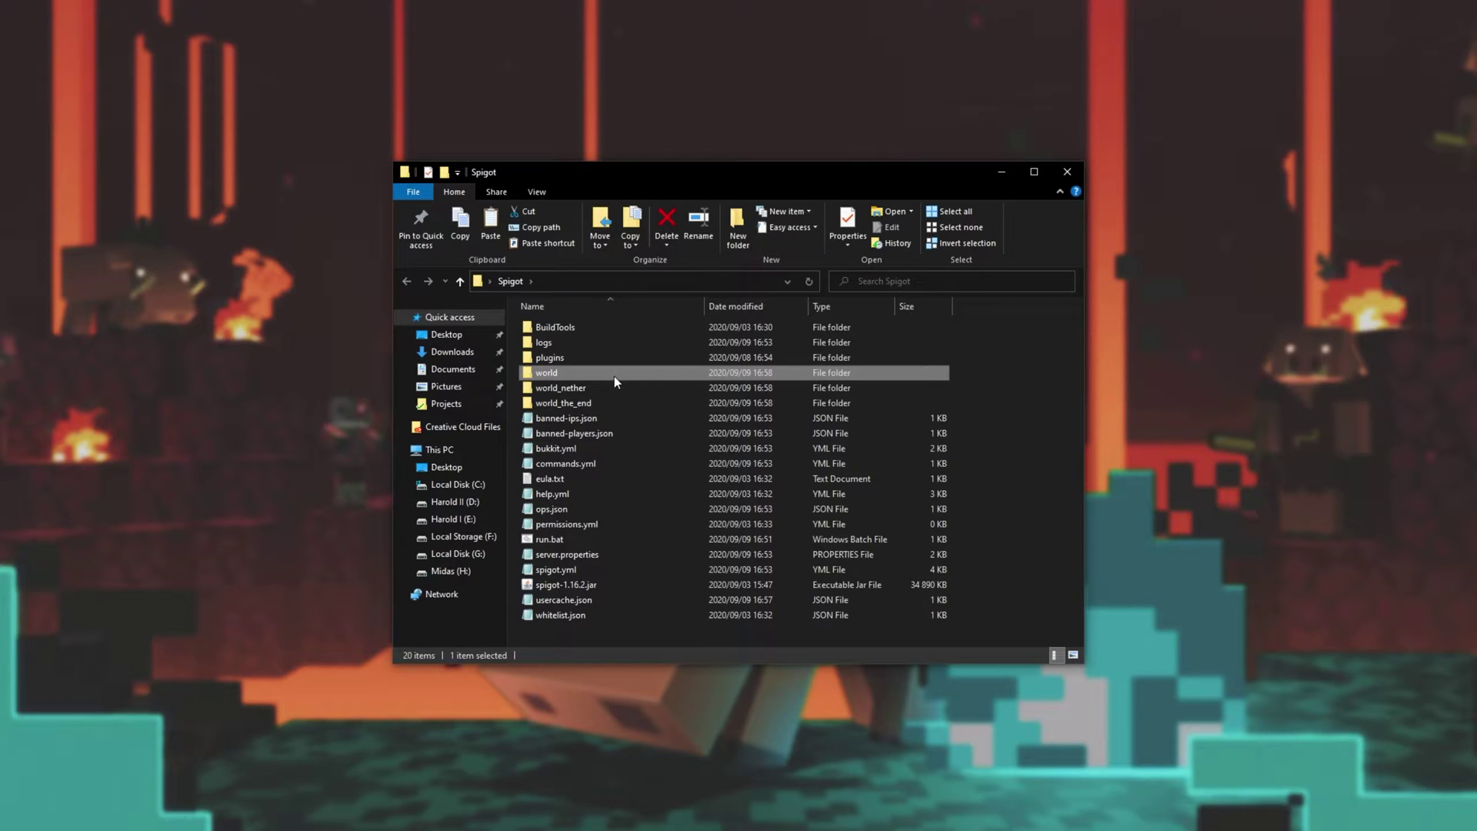
{"action": "left_click", "coordinate": [633, 407], "text": "shift"}
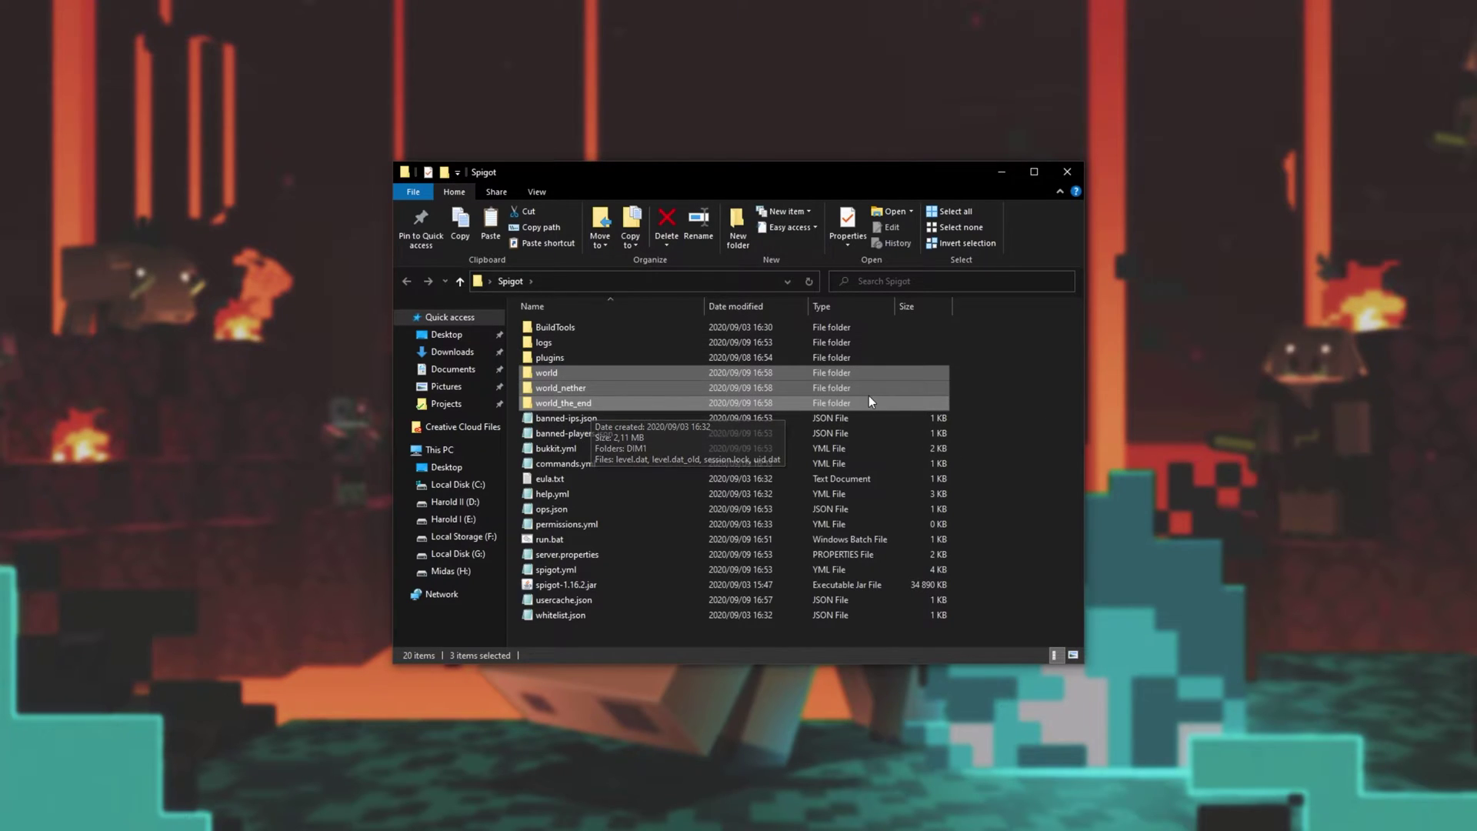
{"action": "double_click", "coordinate": [933, 374]}
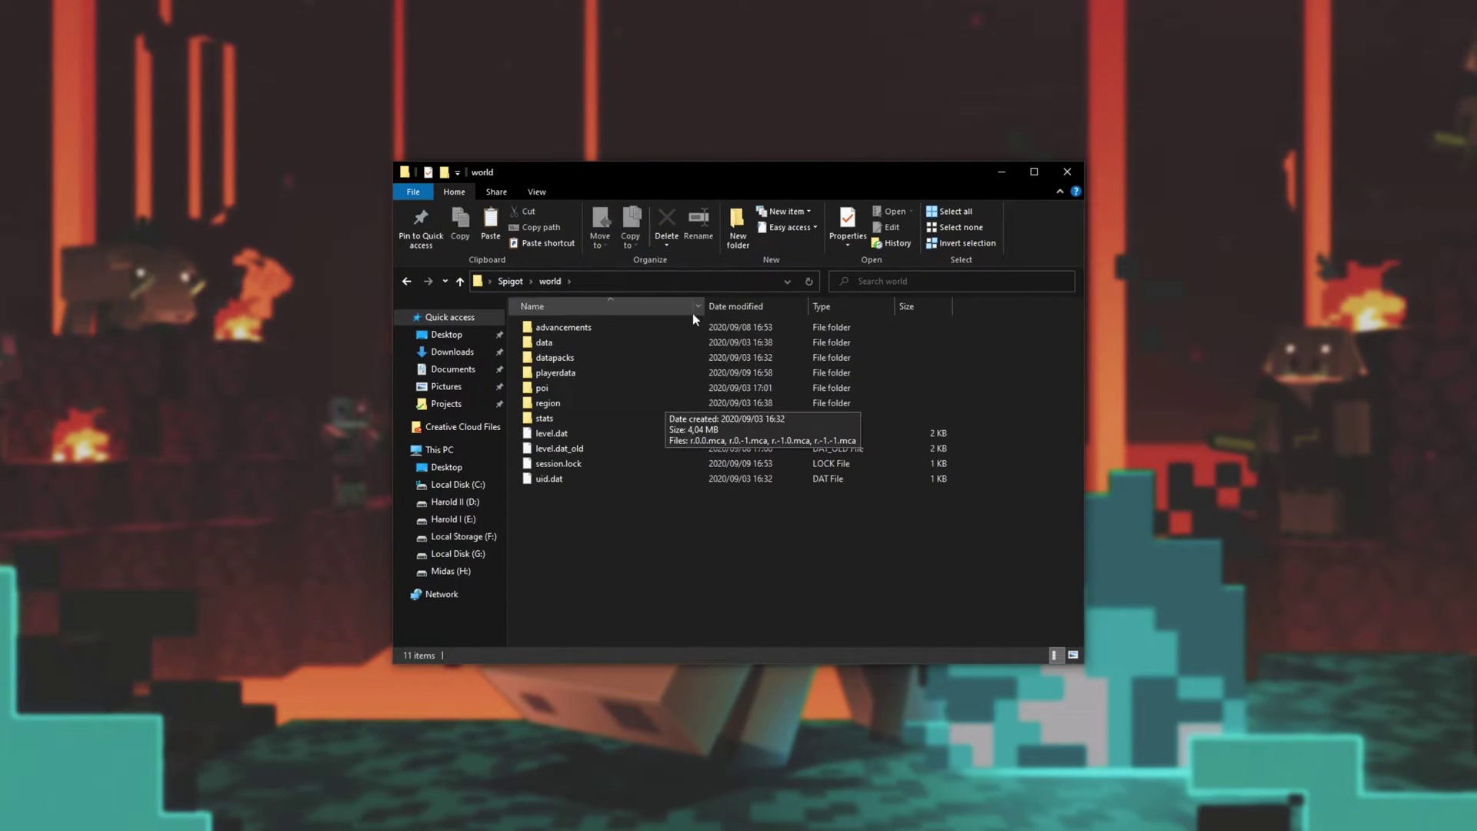
{"action": "key", "text": "alt+Left"}
Examine the world_nether folder with its DIM-1 subfolder and the world_the_end folder, returning to the Spigot folder
{"action": "left_click", "coordinate": [625, 387]}
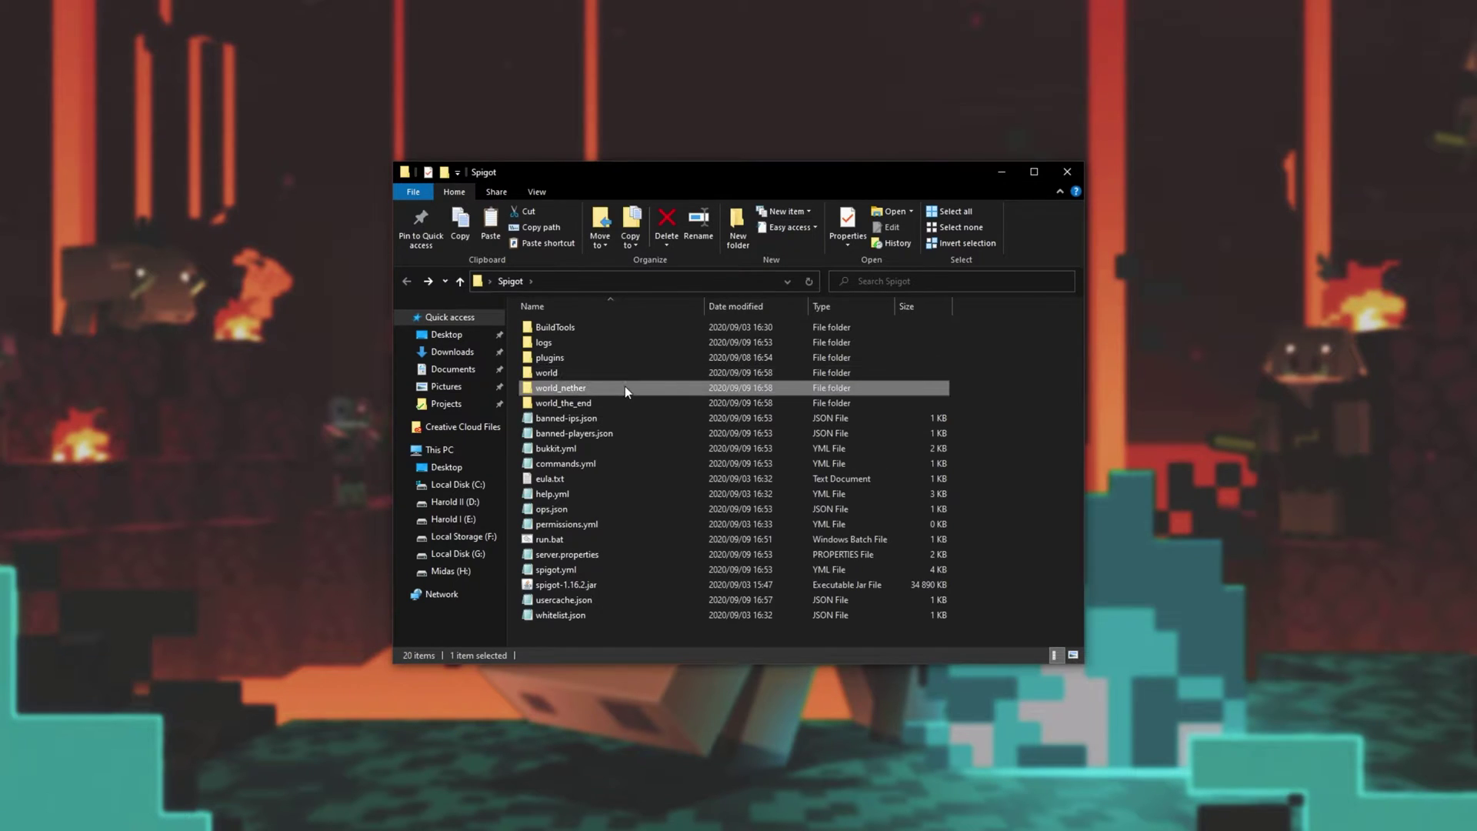
{"action": "double_click", "coordinate": [623, 387]}
{"action": "double_click", "coordinate": [598, 329]}
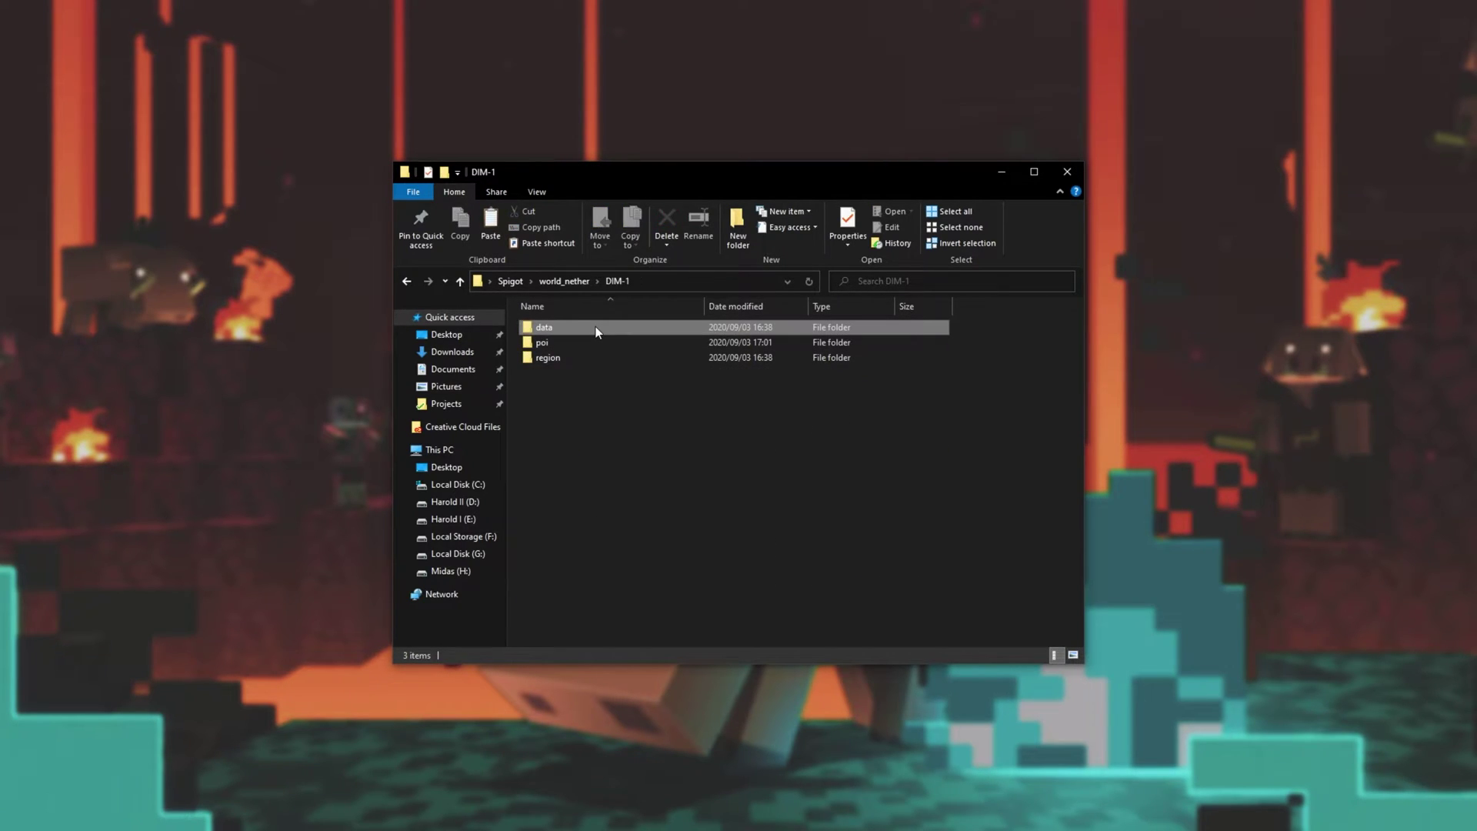
{"action": "left_click", "coordinate": [597, 332]}
{"action": "key", "text": "alt+Left"}
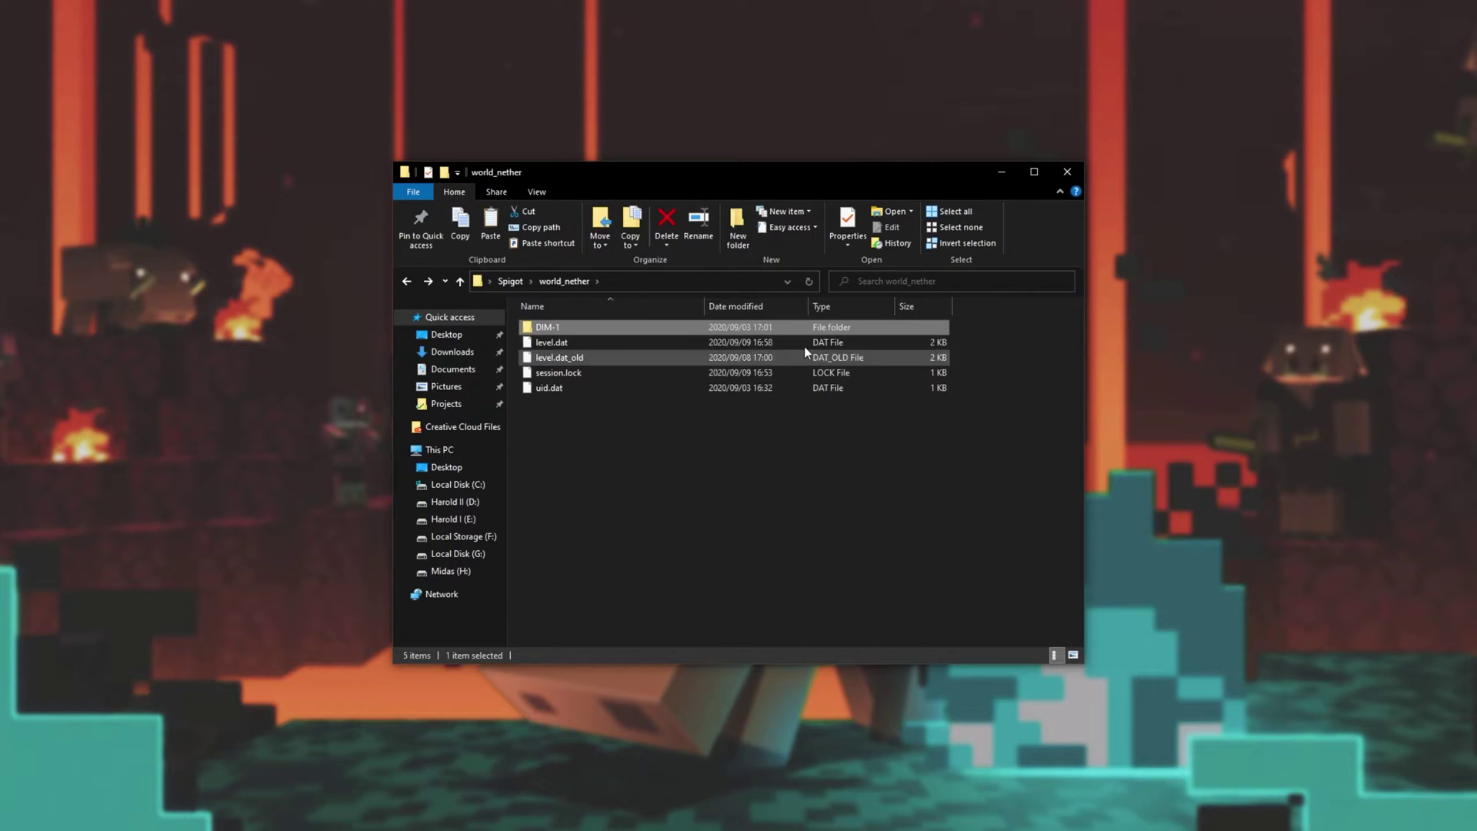
{"action": "key", "text": "alt+Left"}
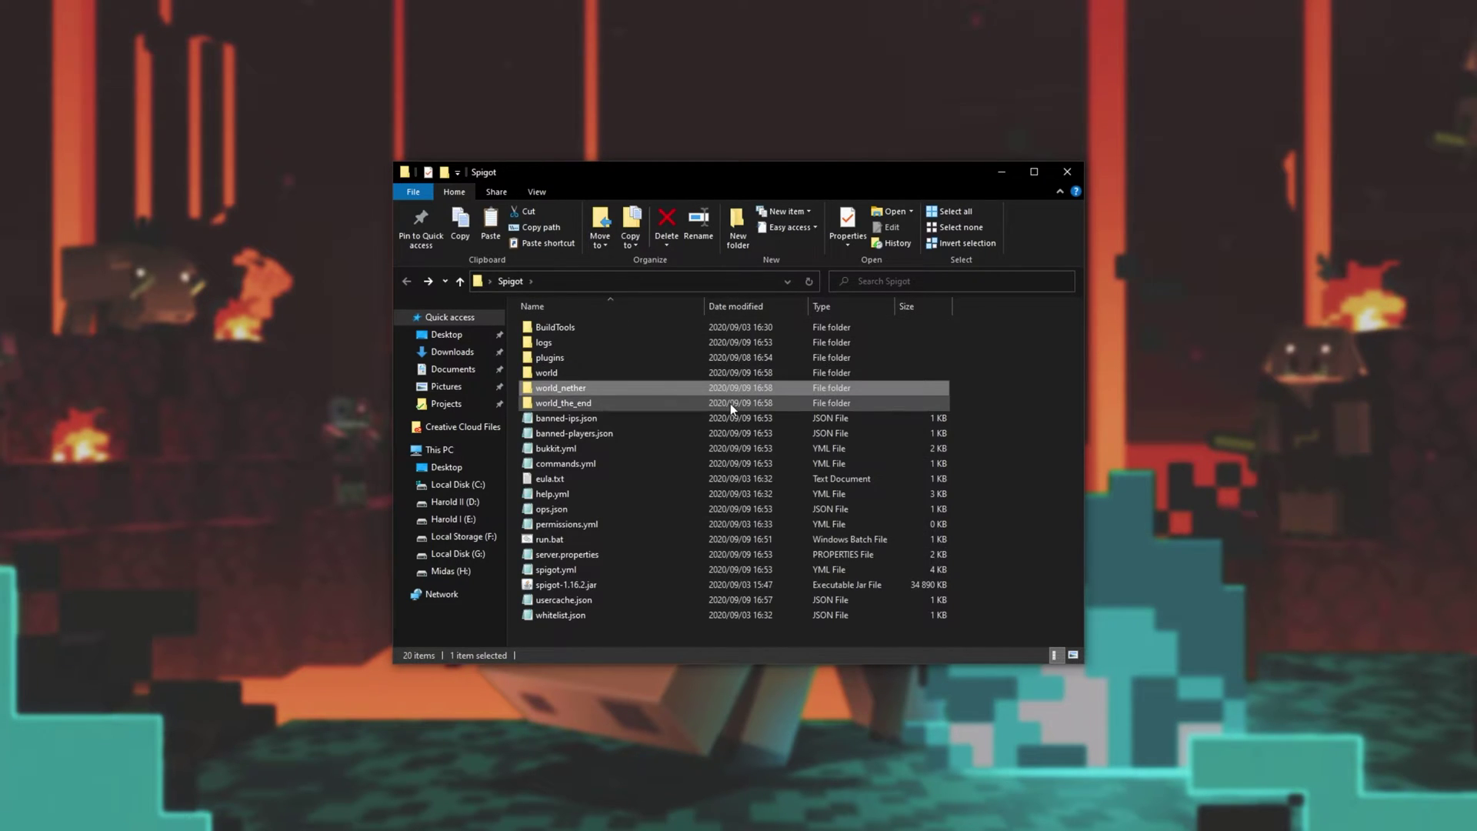
{"action": "double_click", "coordinate": [731, 403]}
{"action": "key", "text": "alt+Left"}
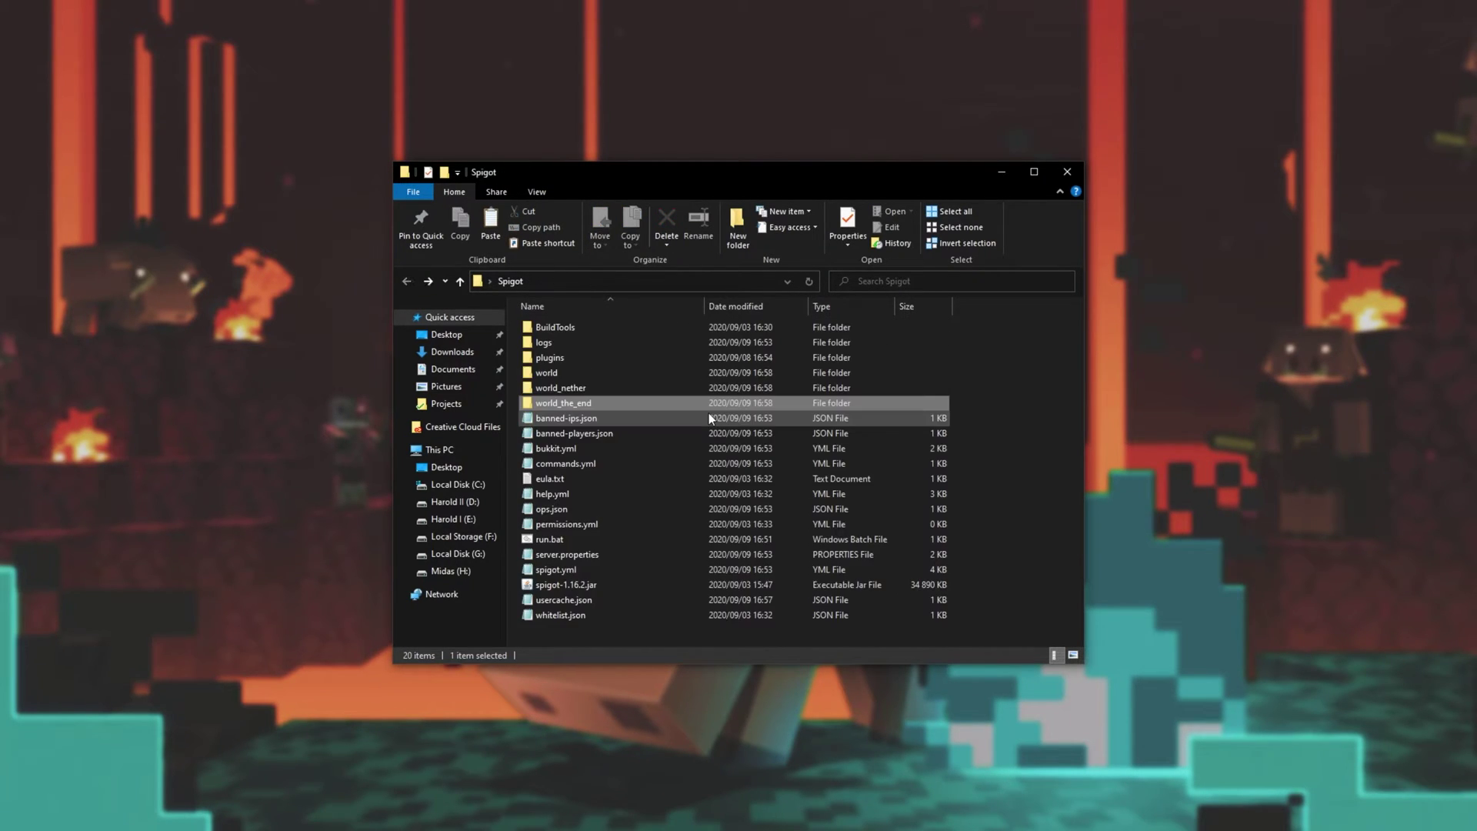
Delete the world, world_nether and world_the_end folders from the Spigot folder and create a new folder named world
{"action": "left_click", "coordinate": [661, 375], "text": "shift"}
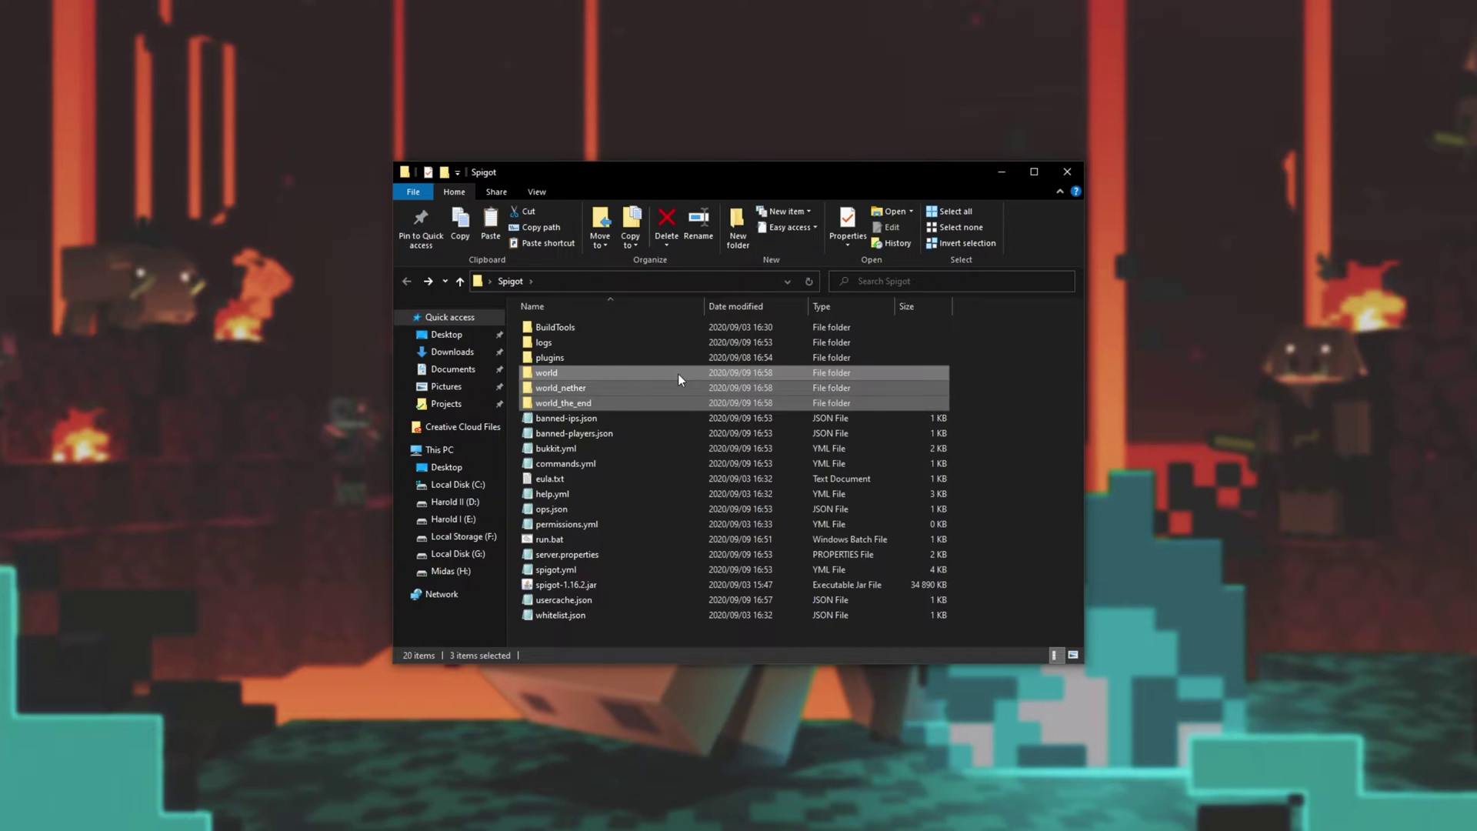
{"action": "key", "text": "Delete"}
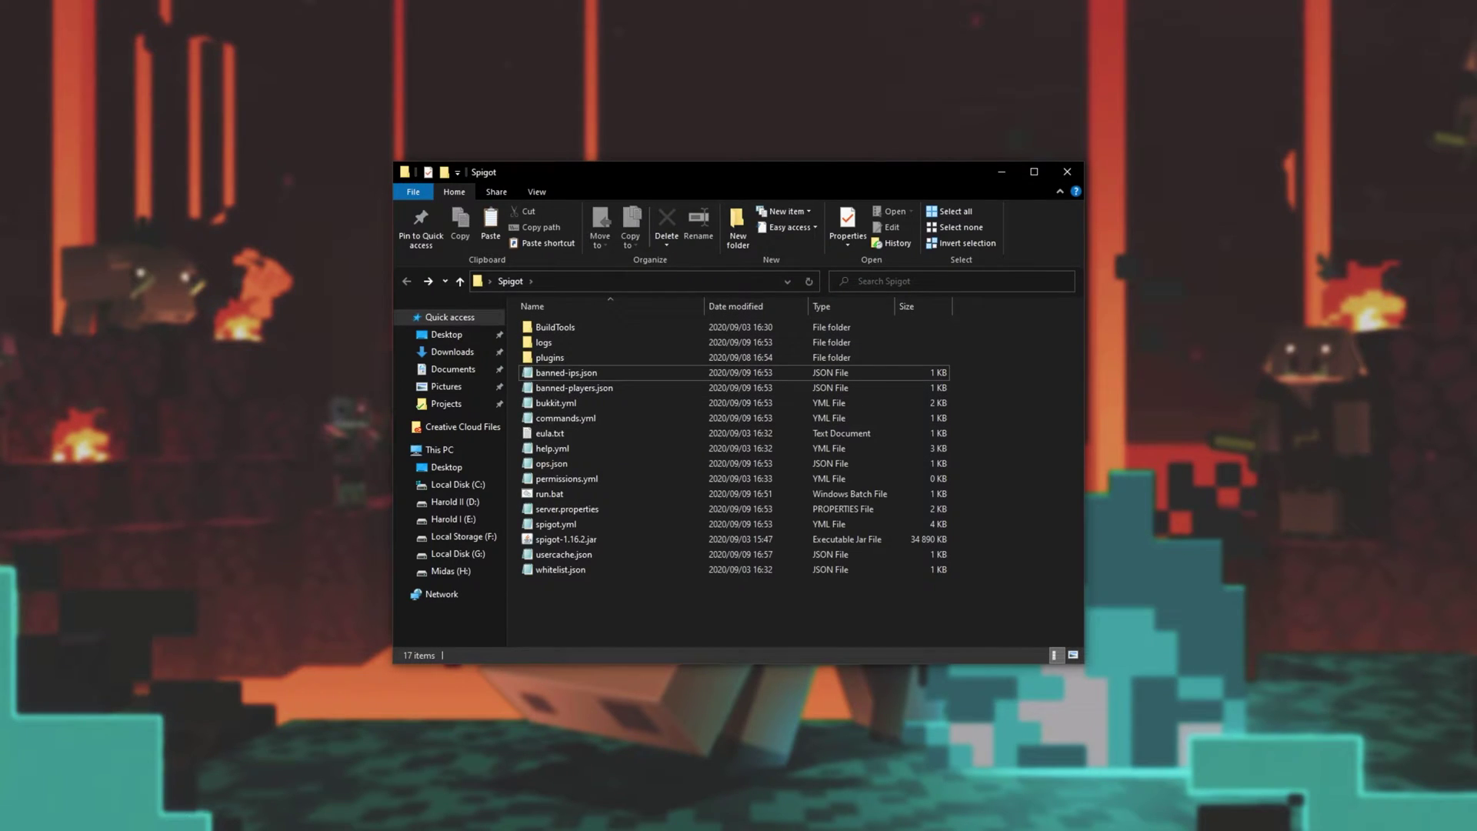
{"action": "left_click", "coordinate": [730, 237]}
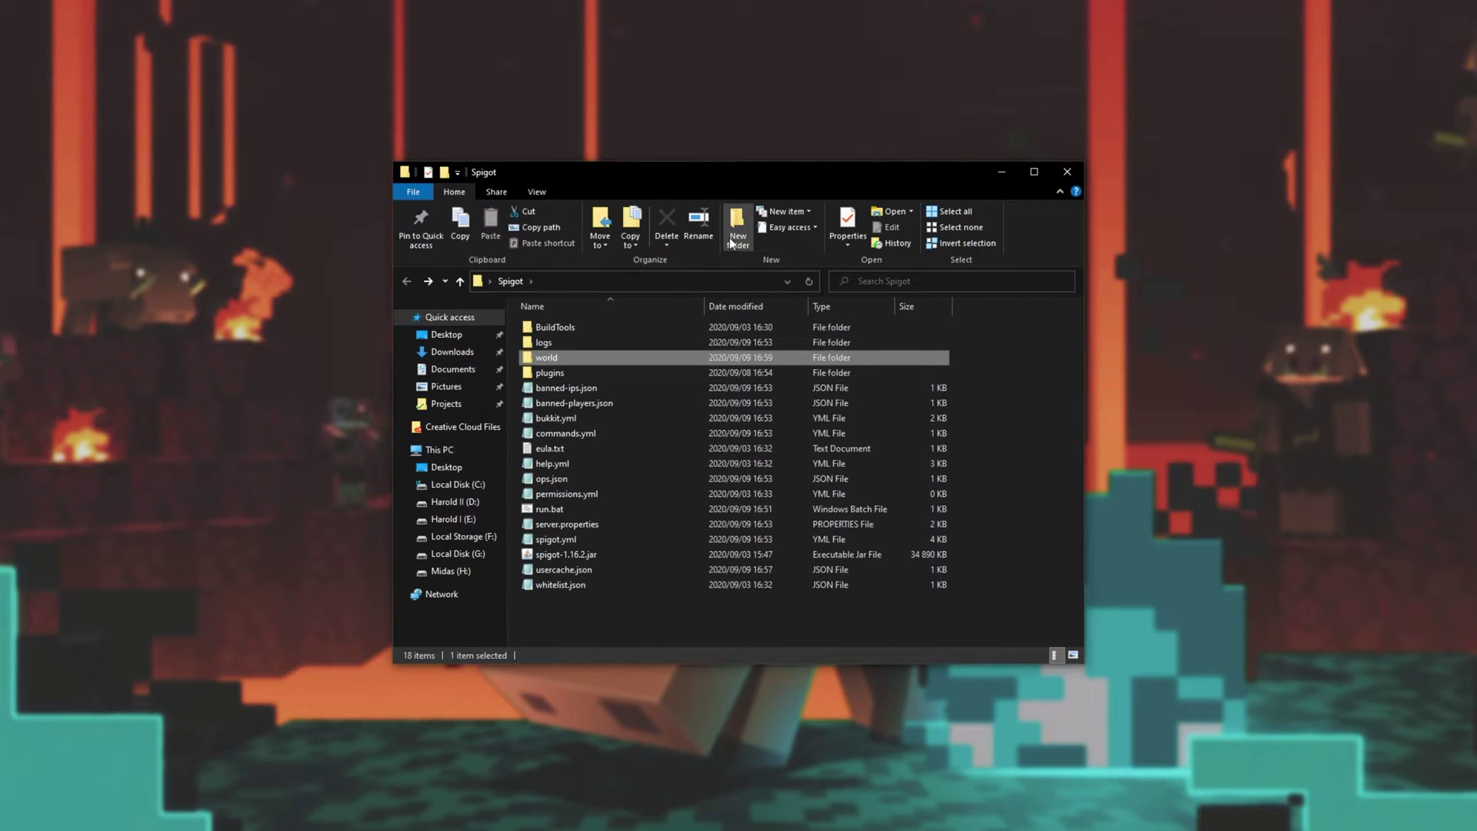
Add new folders named world_nether and world_the_end to the Spigot folder and refresh its listing
{"action": "type", "text": "world_the_end"}
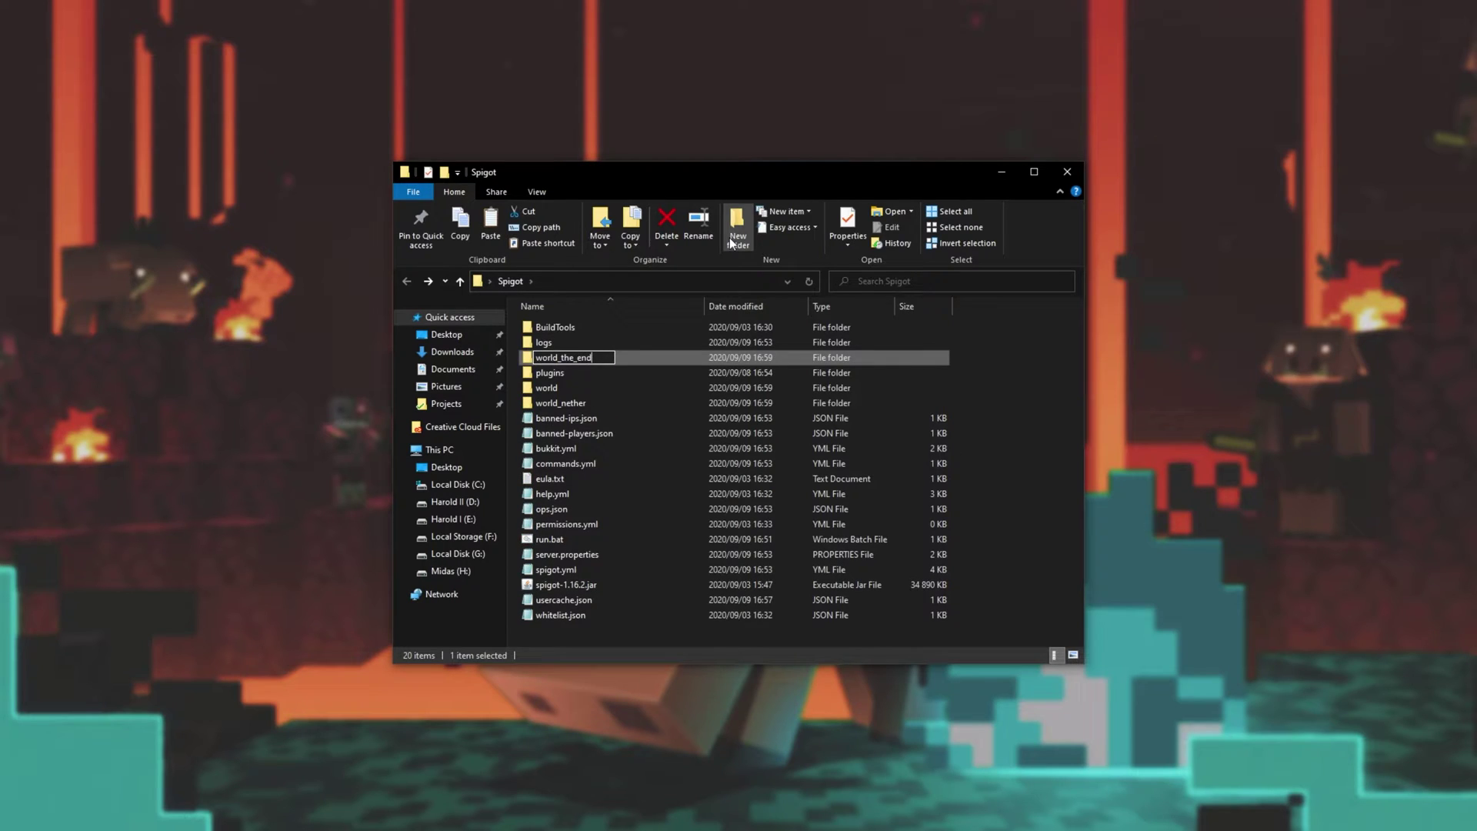
{"action": "key", "text": "Return"}
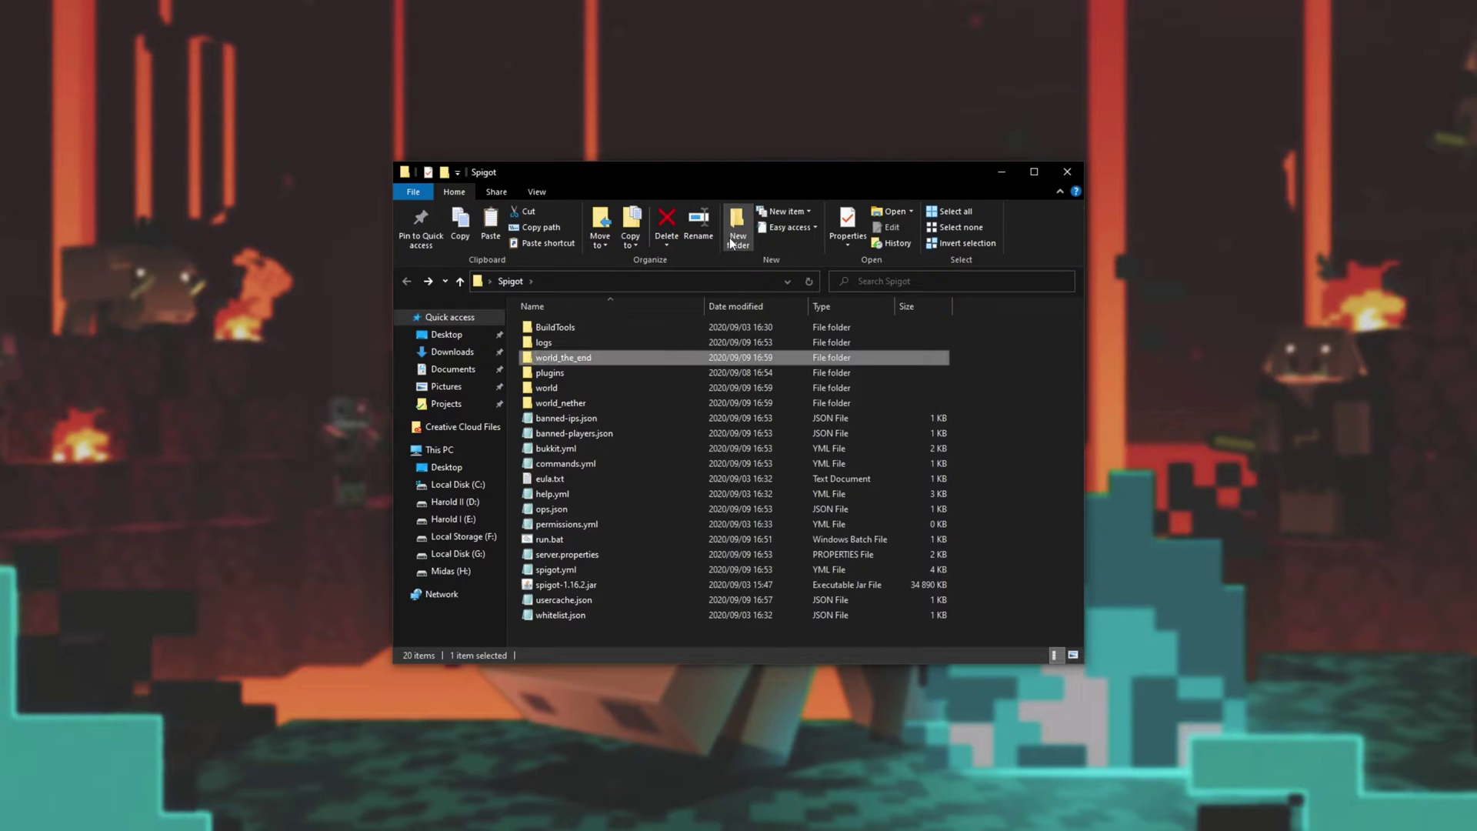
{"action": "left_click", "coordinate": [809, 282]}
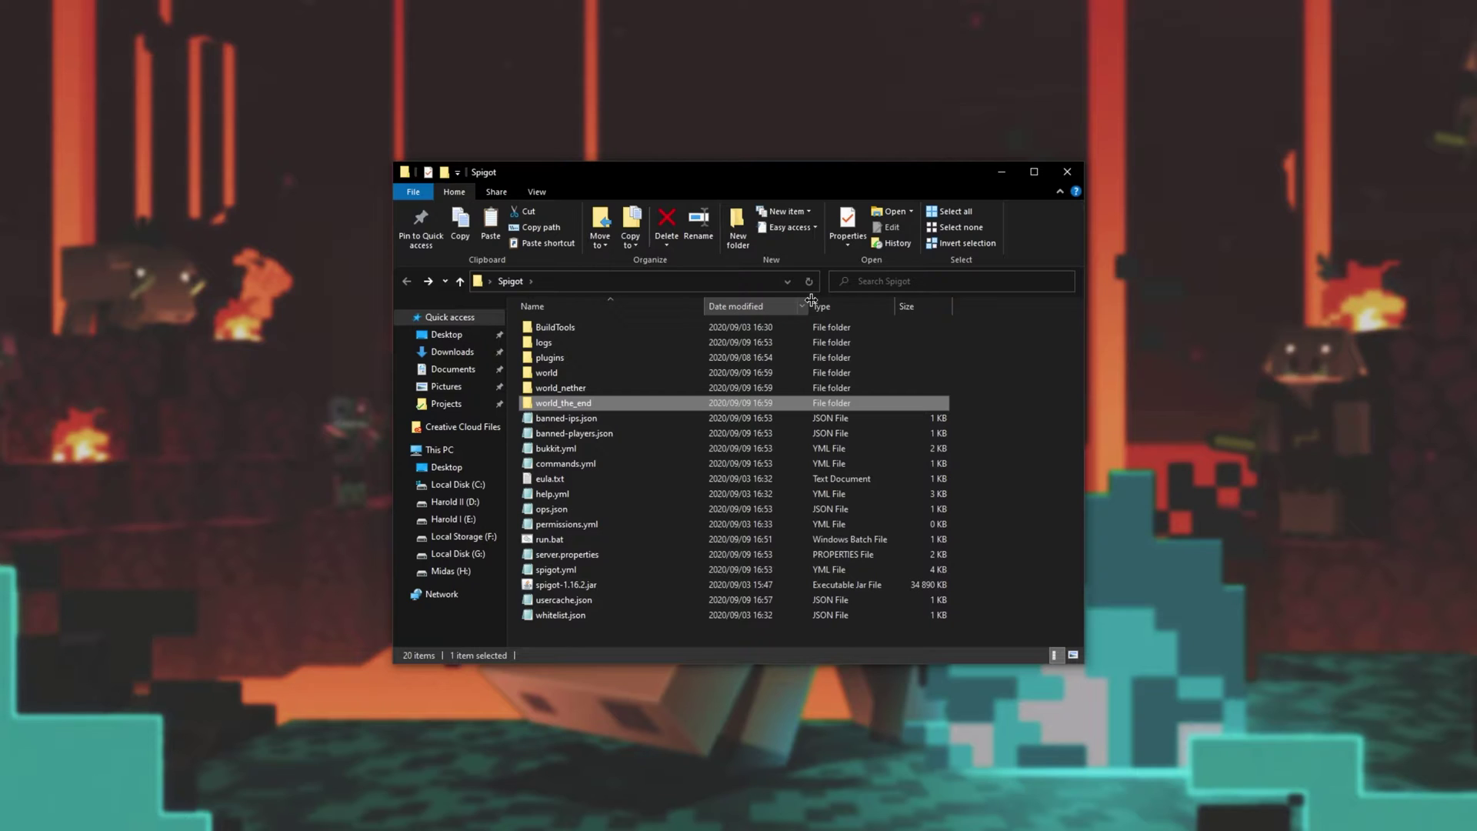
Arrange the Vanilla and Spigot folder windows side by side and open the world folder in each
{"action": "left_click_drag", "start_coordinate": [541, 170], "coordinate": [896, 174]}
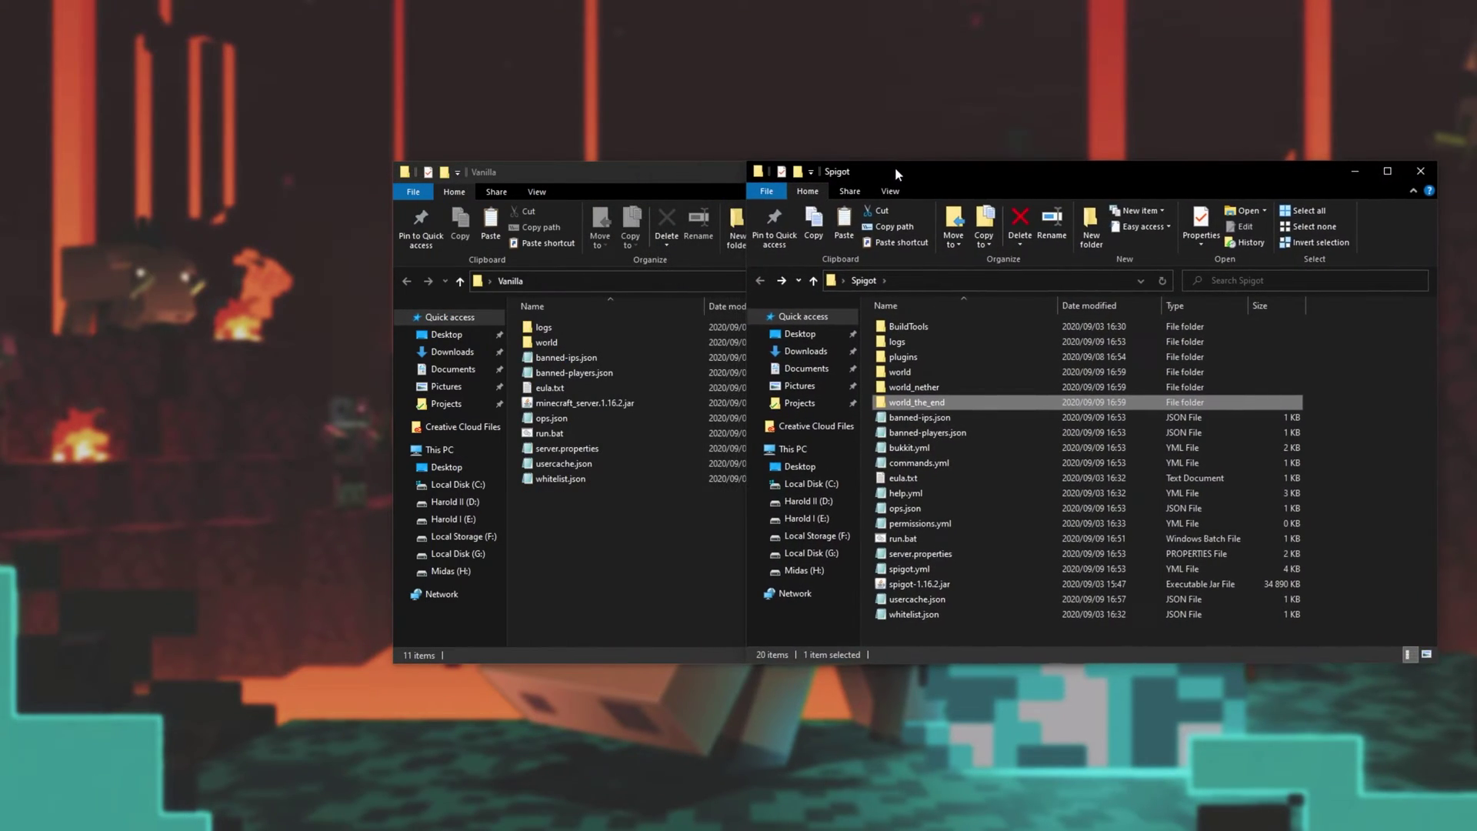
{"action": "left_click_drag", "start_coordinate": [720, 174], "coordinate": [402, 175]}
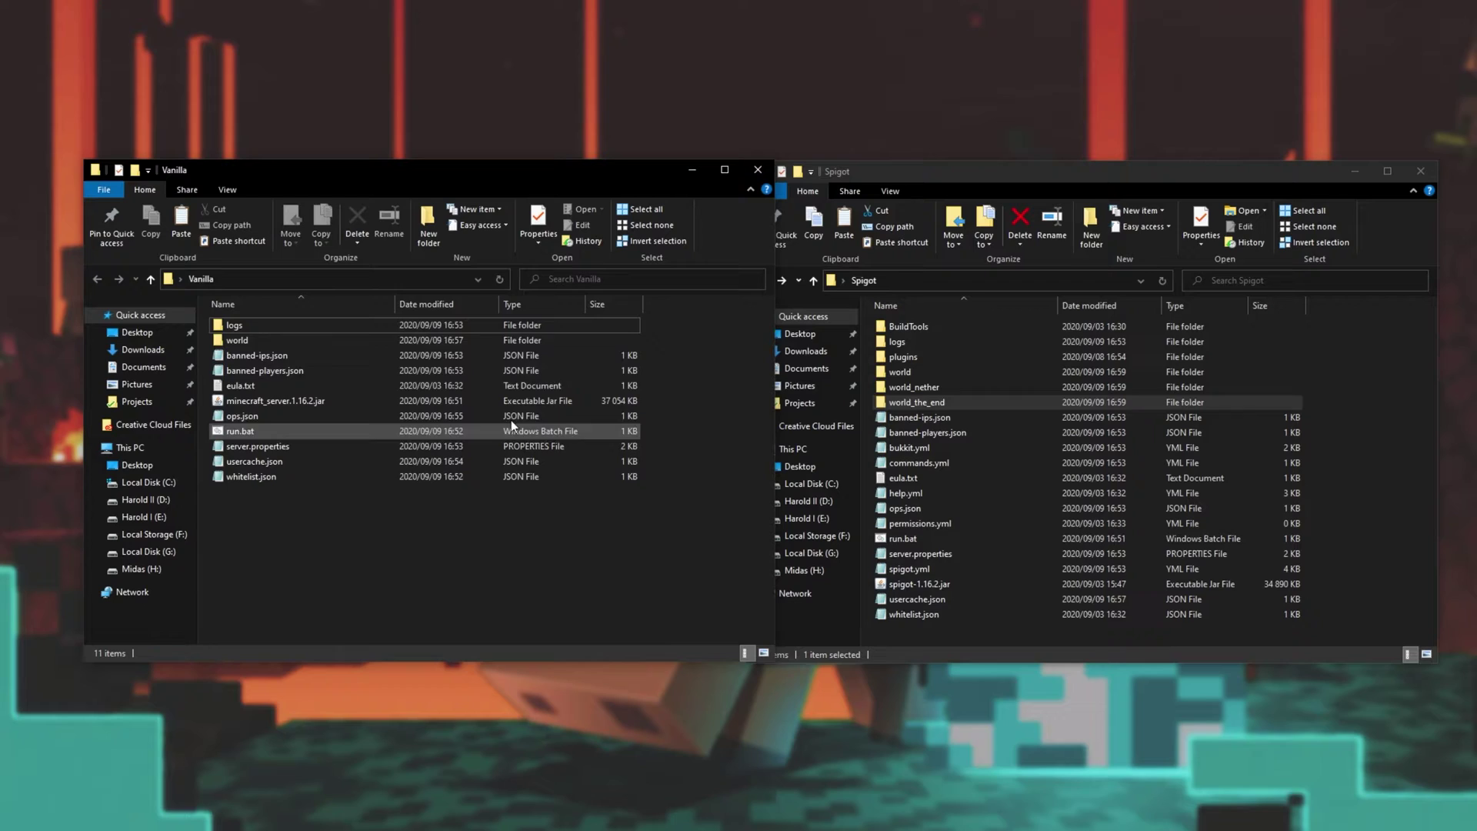
{"action": "double_click", "coordinate": [437, 342]}
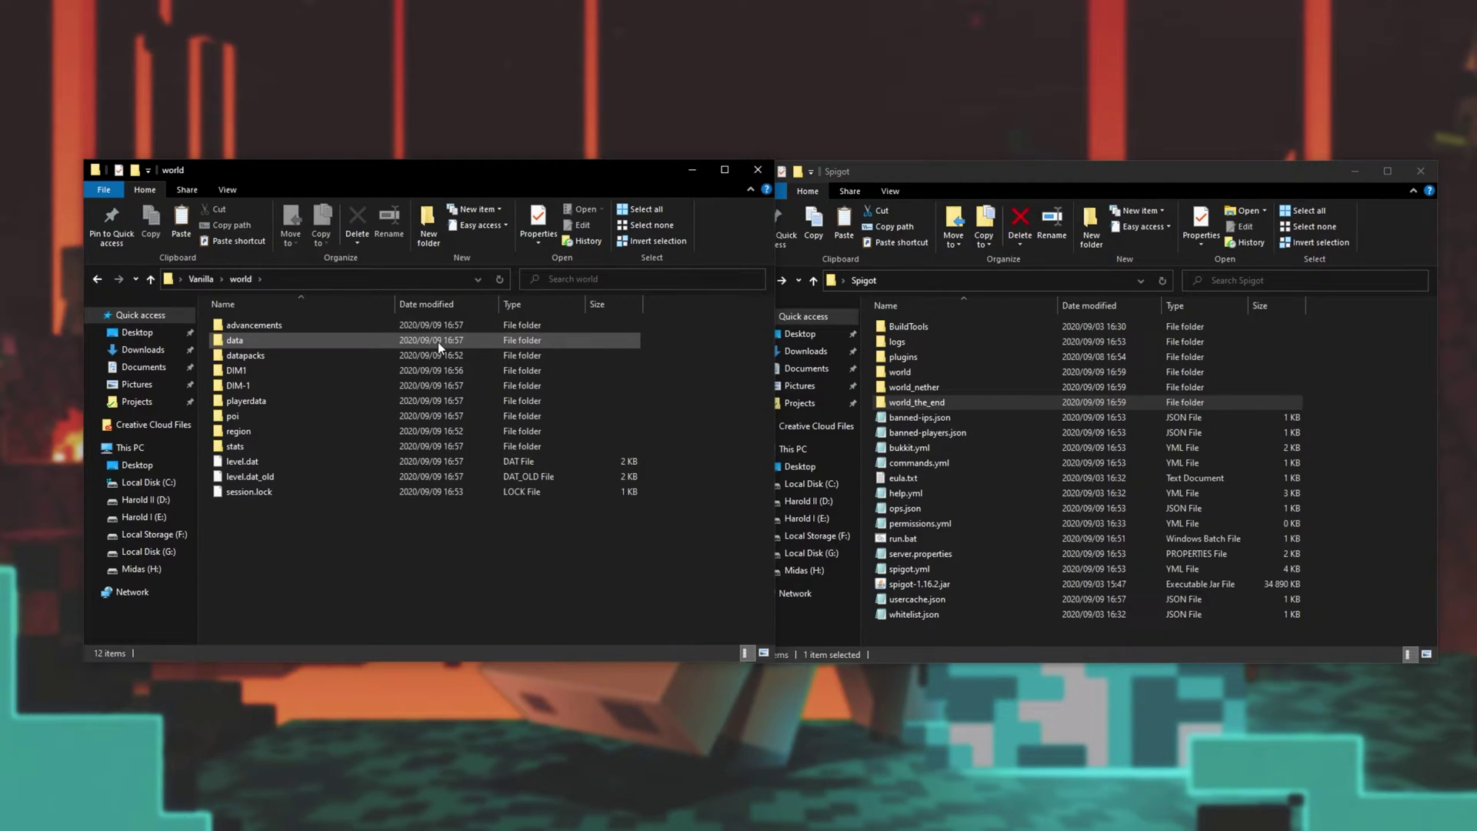
{"action": "double_click", "coordinate": [934, 373]}
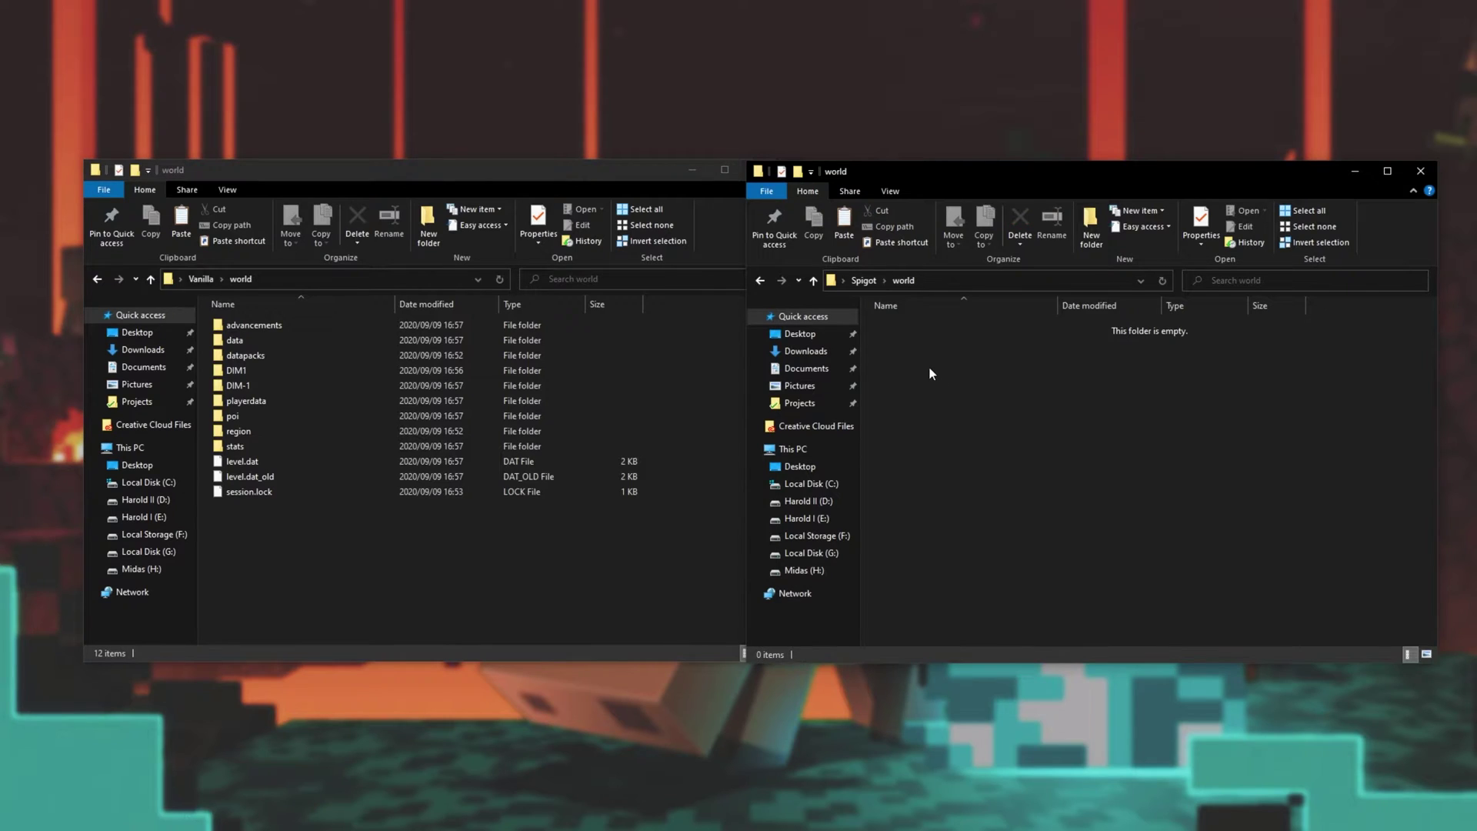
Move everything except the DIM1 and DIM-1 folders from the Vanilla world folder into the Spigot world folder
{"action": "left_click_drag", "start_coordinate": [430, 576], "coordinate": [334, 264]}
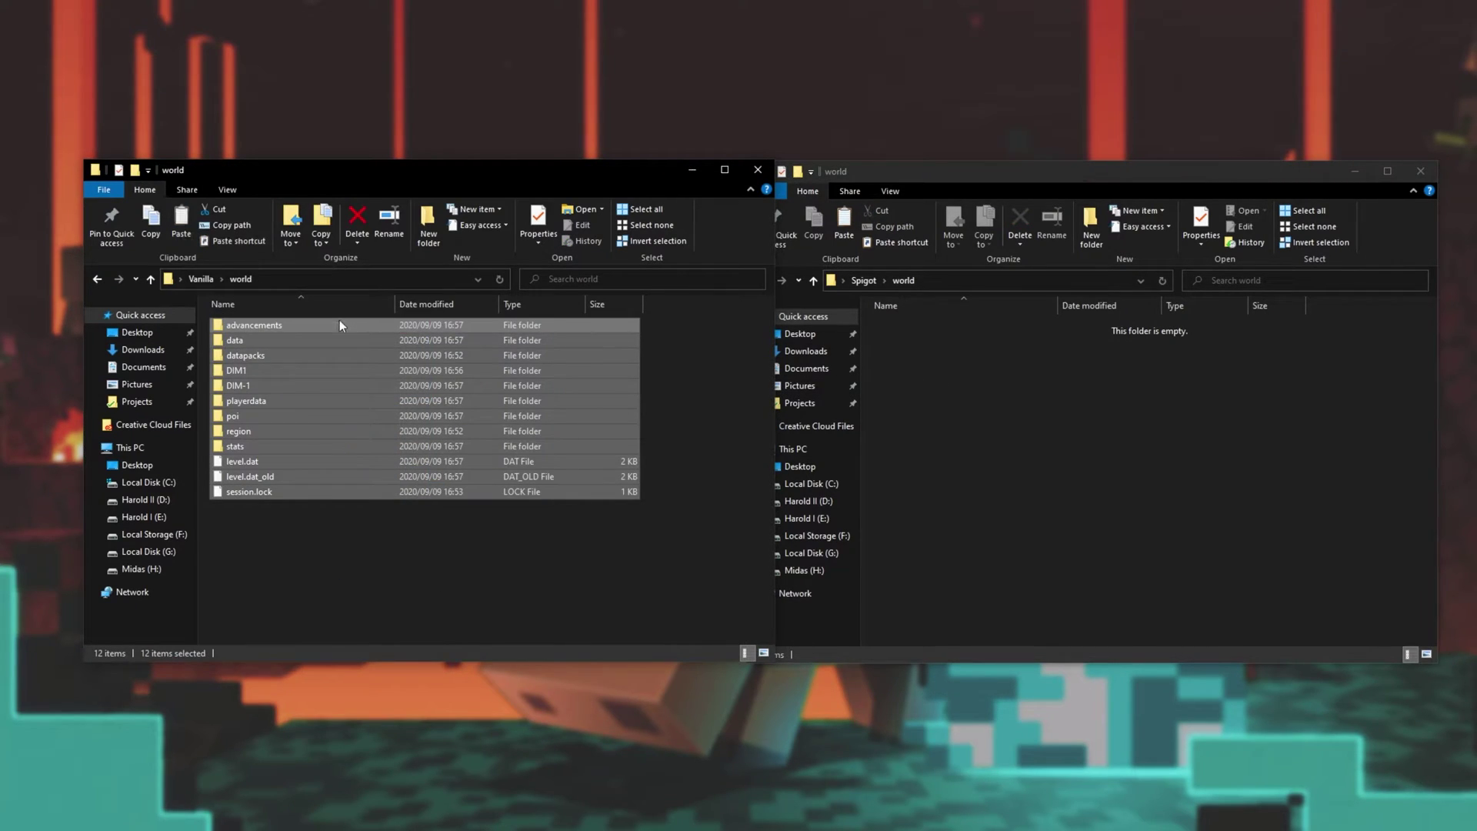
{"action": "left_click", "coordinate": [350, 377], "text": "ctrl"}
{"action": "left_click", "coordinate": [350, 383], "text": "ctrl"}
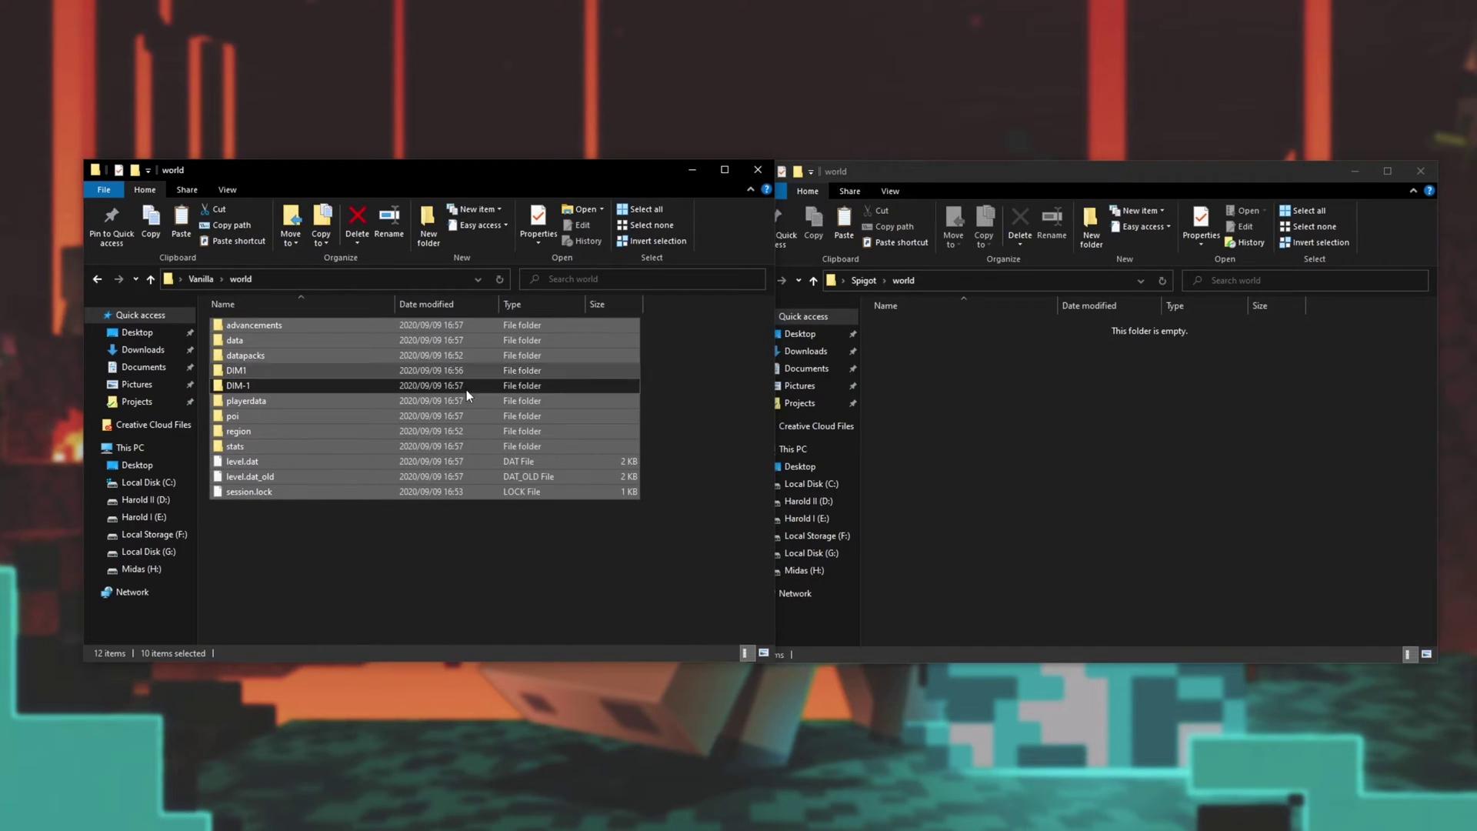
{"action": "left_click", "coordinate": [315, 375], "text": "ctrl"}
{"action": "left_click", "coordinate": [298, 390], "text": "ctrl"}
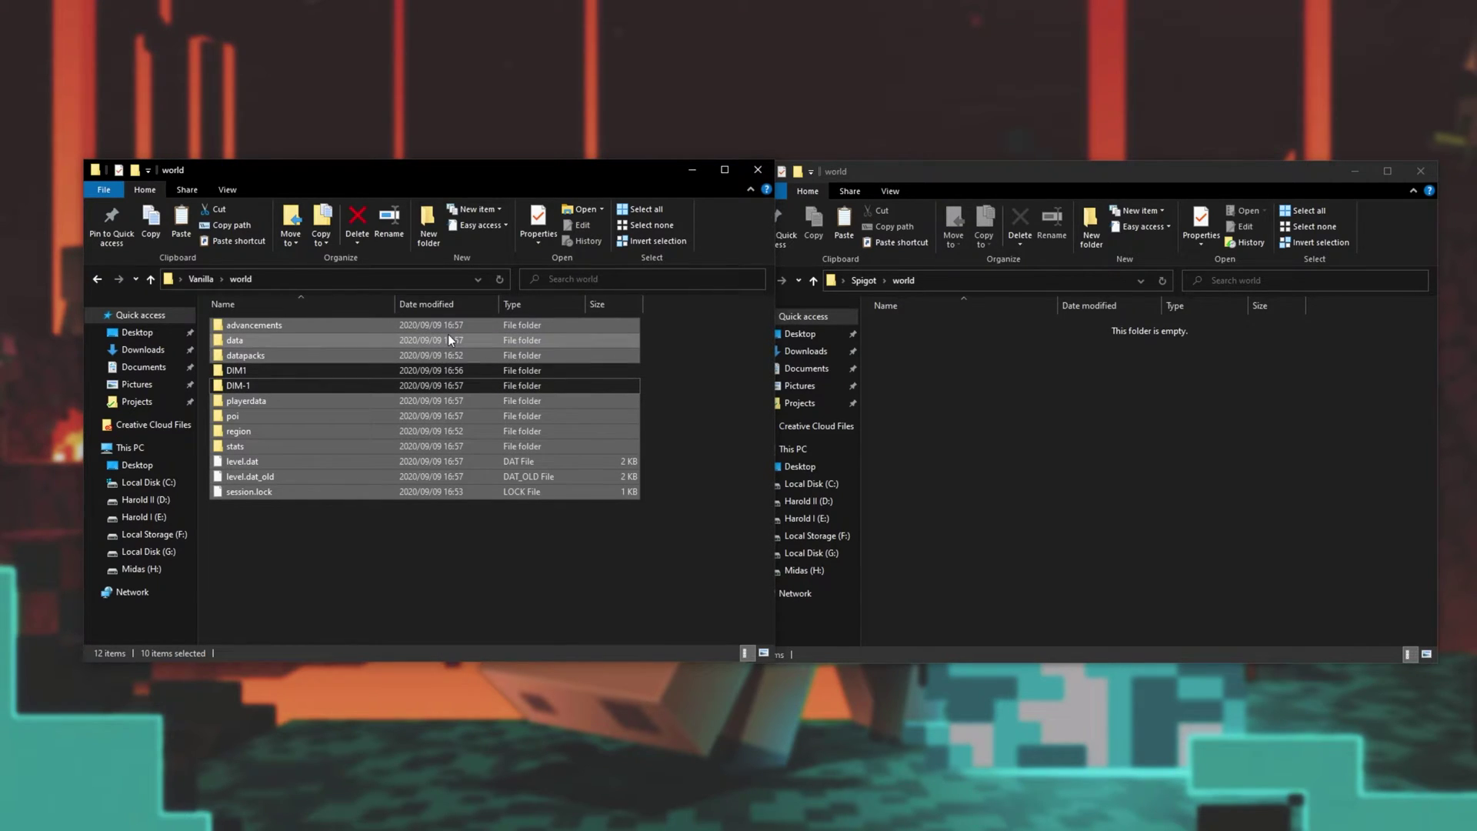
{"action": "left_click", "coordinate": [1078, 407]}
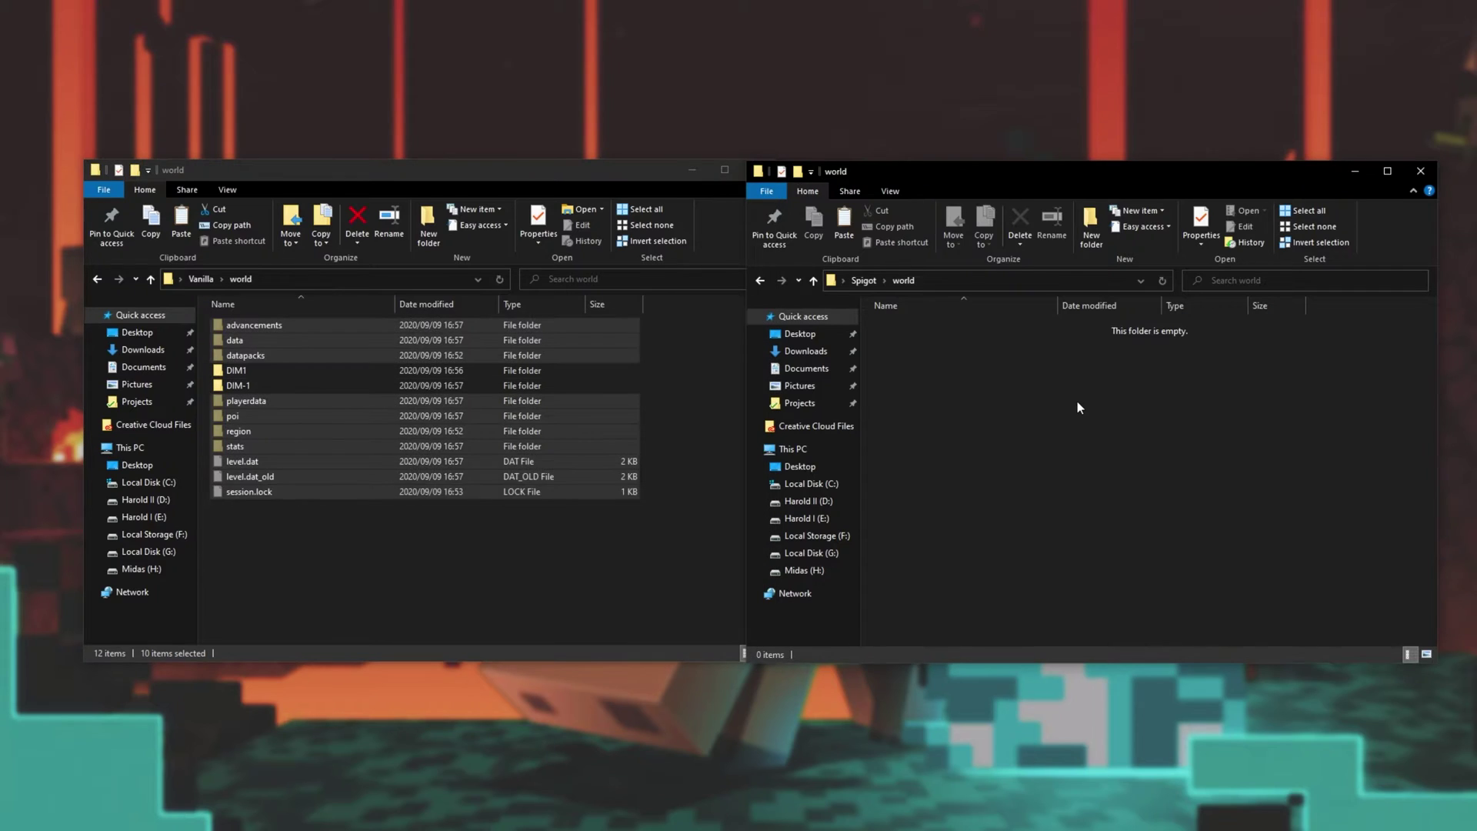
{"action": "key", "text": "ctrl+v"}
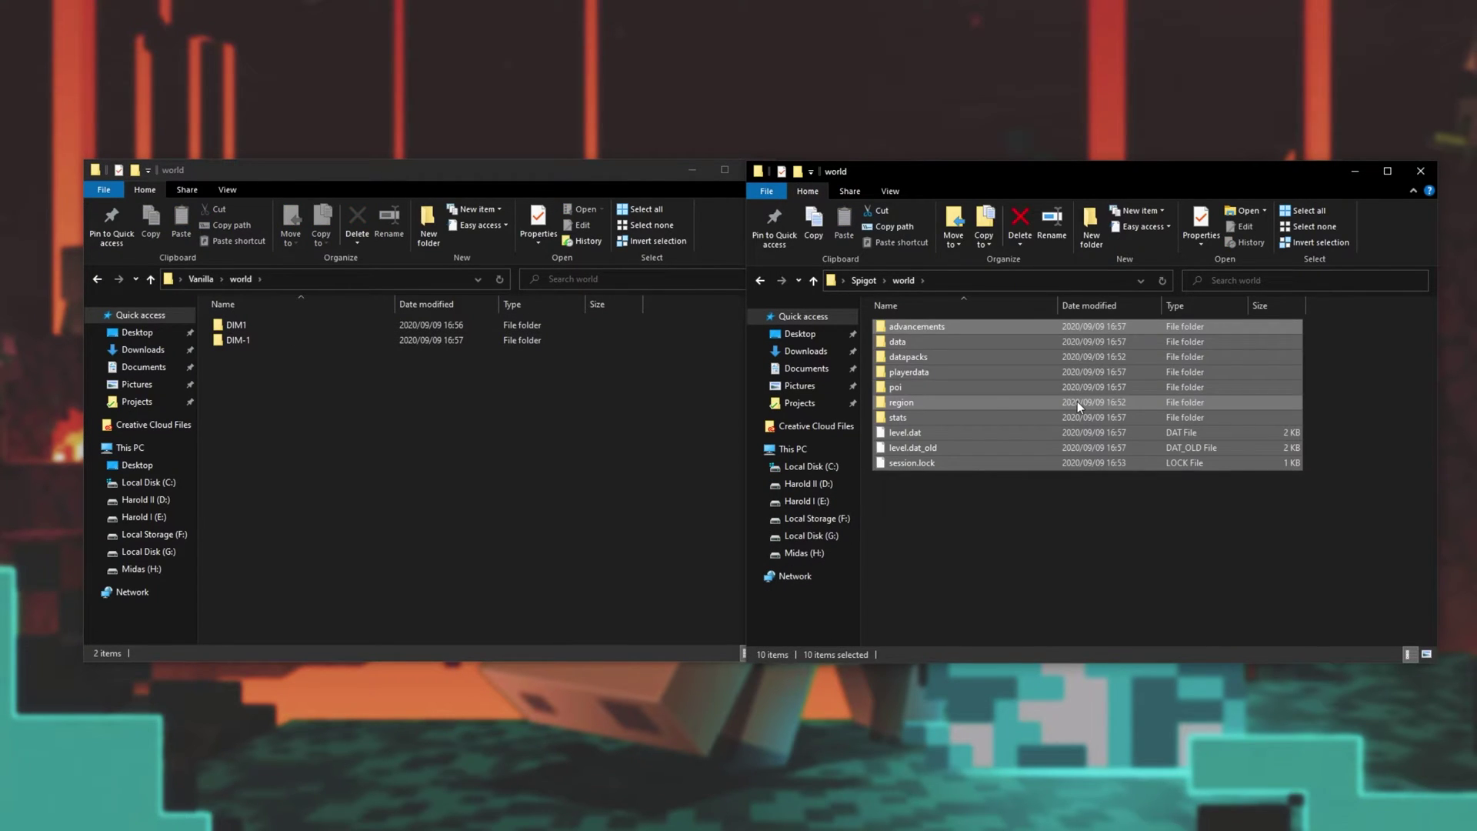
Move the DIM-1 folder from the Vanilla world folder into Spigot's world_nether folder
{"action": "left_click", "coordinate": [864, 280]}
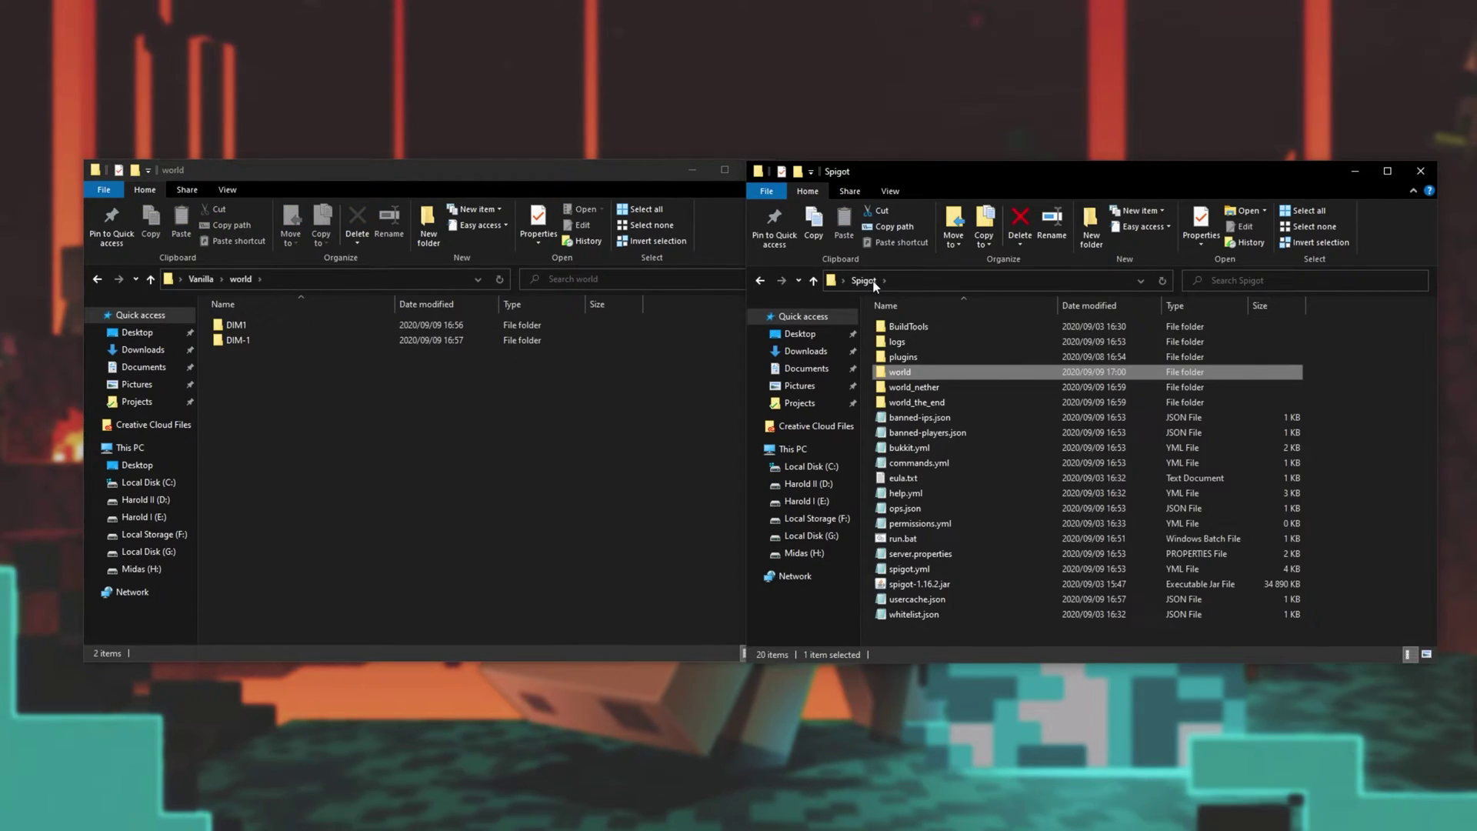
{"action": "double_click", "coordinate": [924, 389]}
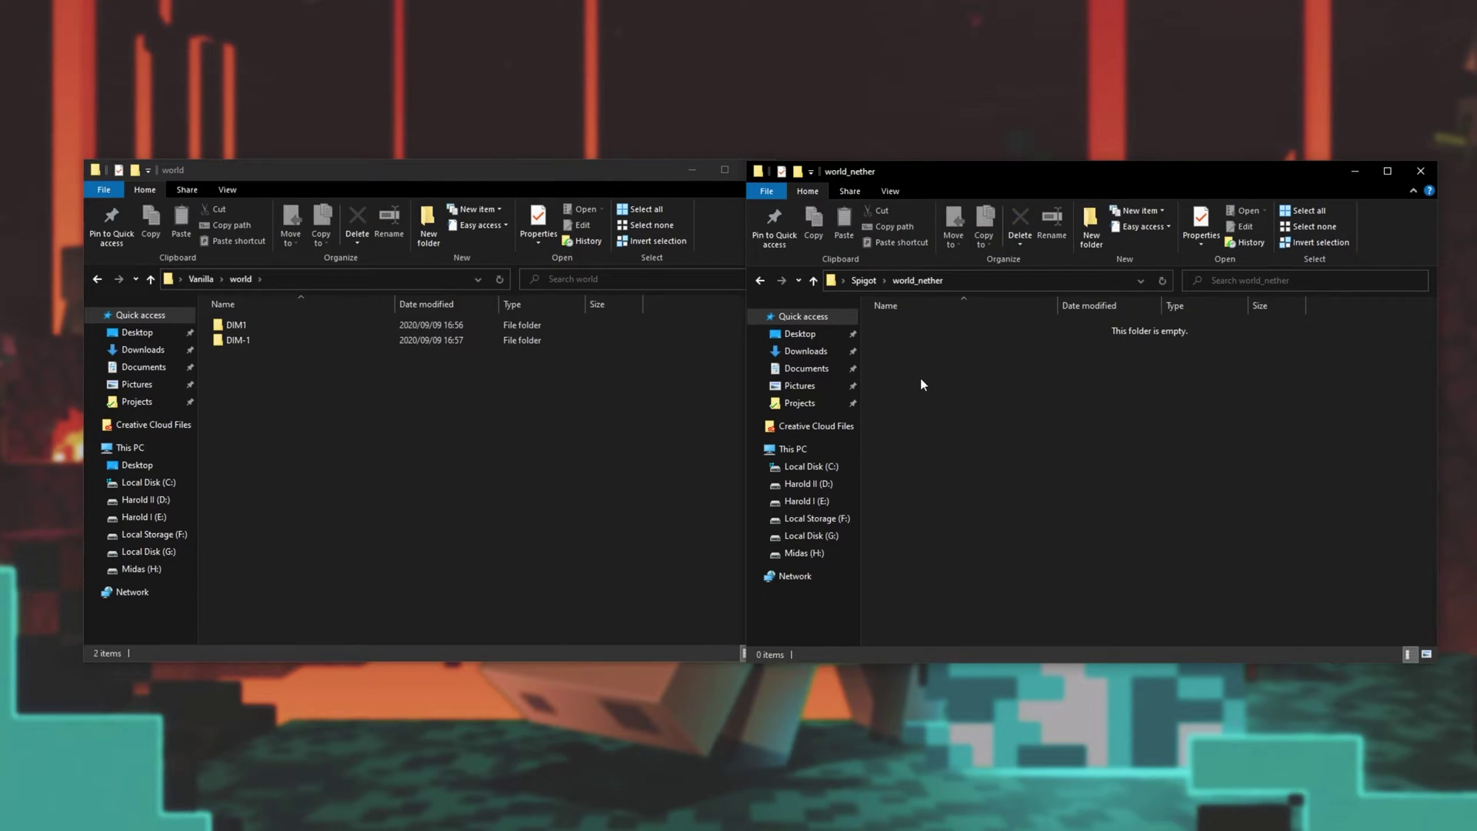
{"action": "left_click", "coordinate": [391, 344]}
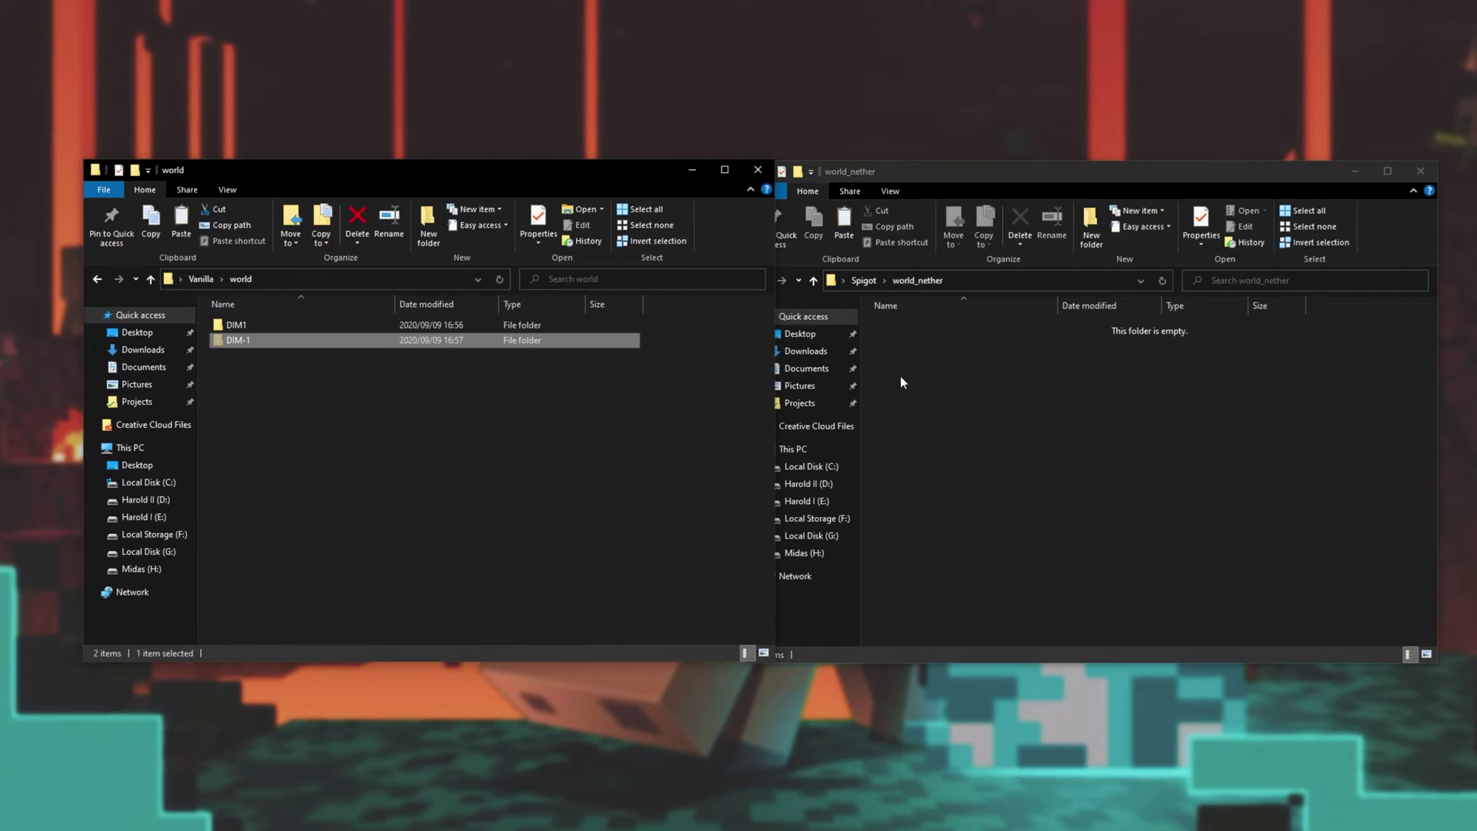
{"action": "left_click", "coordinate": [962, 378]}
{"action": "key", "text": "ctrl+v"}
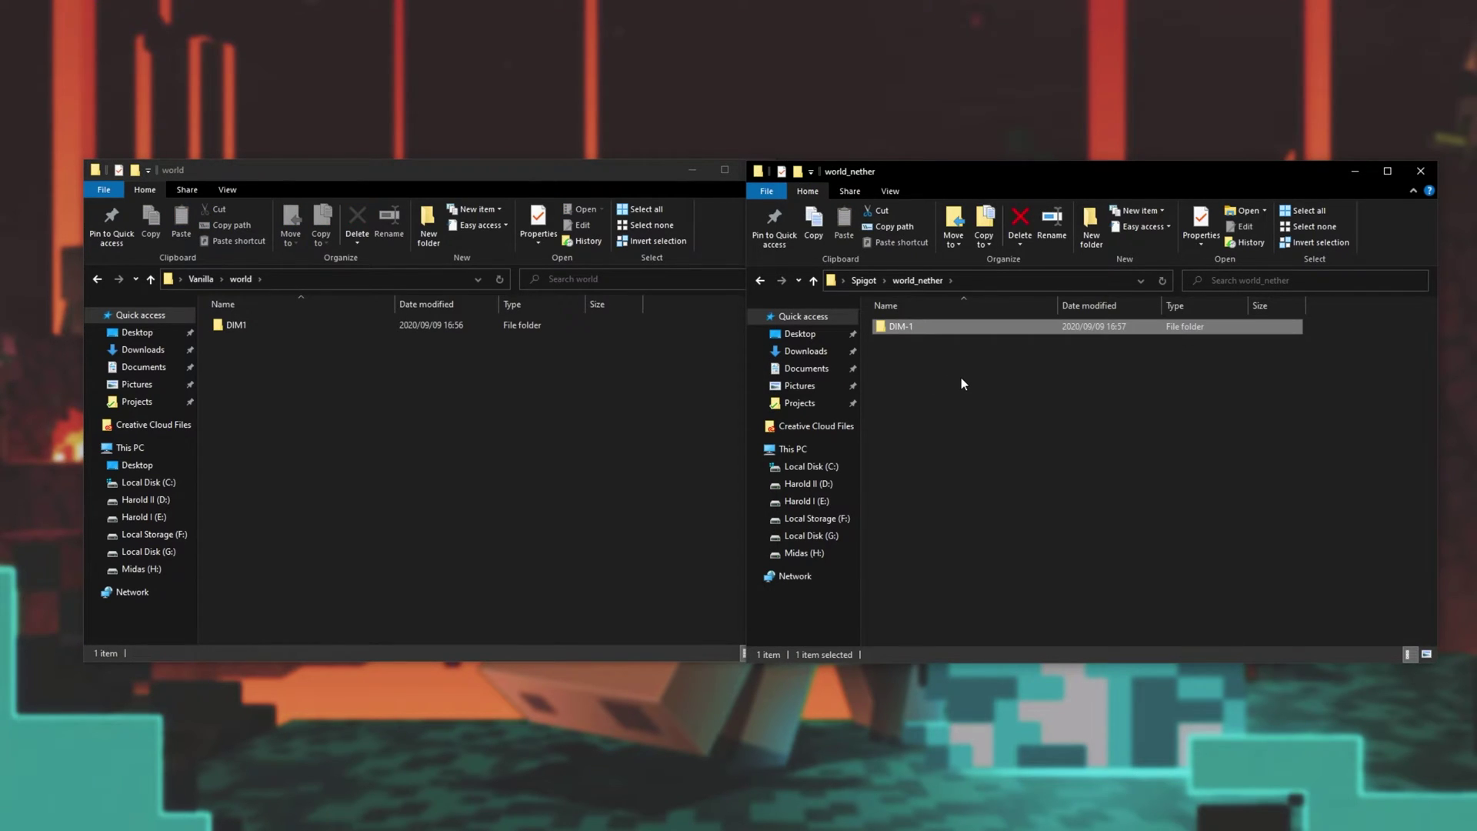
Move the DIM1 folder from the Vanilla world folder into Spigot's world_the_end folder and return to both server folders
{"action": "key", "text": "alt+Up"}
{"action": "double_click", "coordinate": [951, 402]}
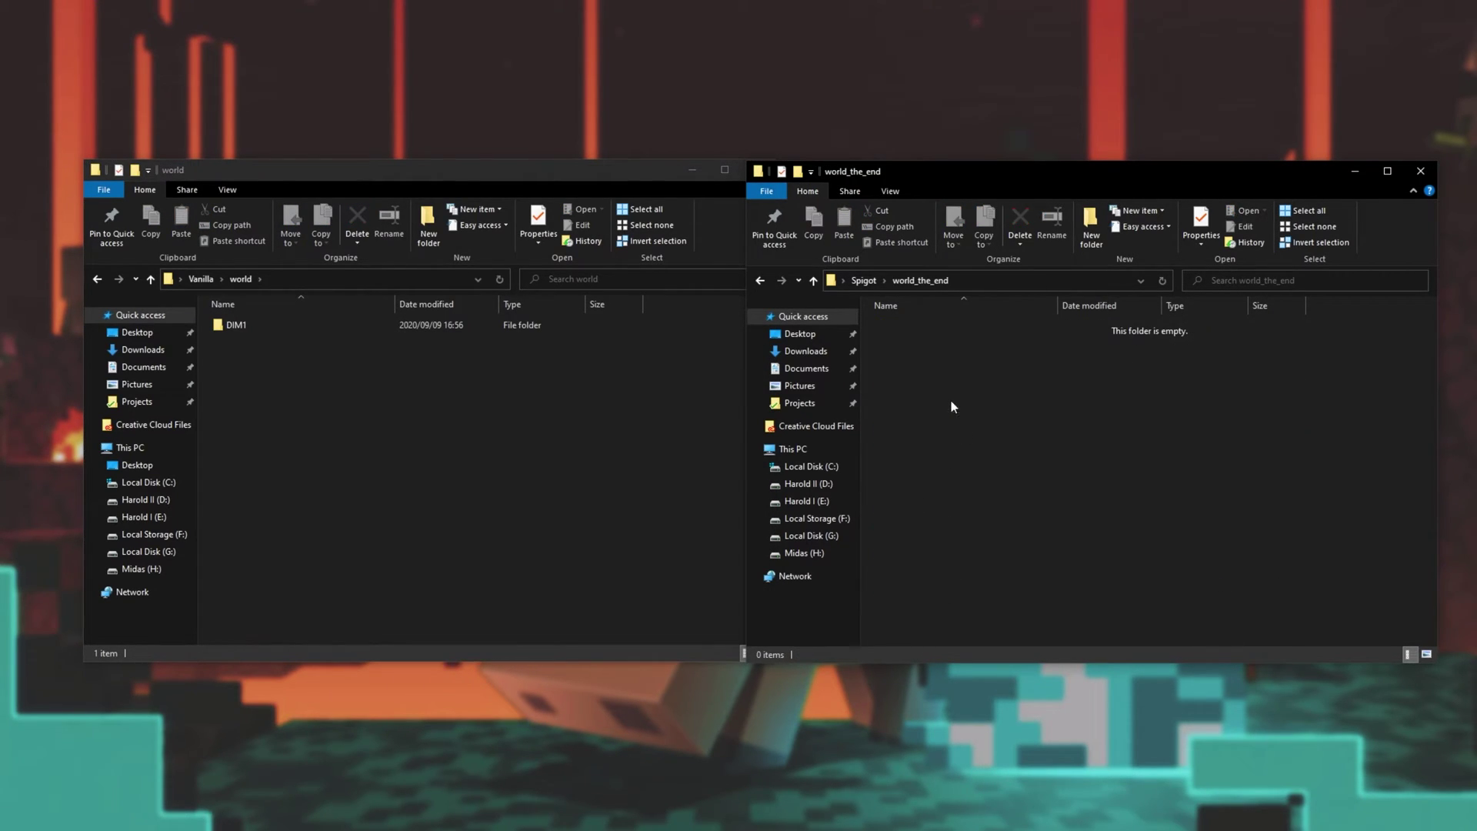
{"action": "left_click", "coordinate": [430, 325]}
{"action": "key", "text": "ctrl+x"}
{"action": "left_click", "coordinate": [972, 364]}
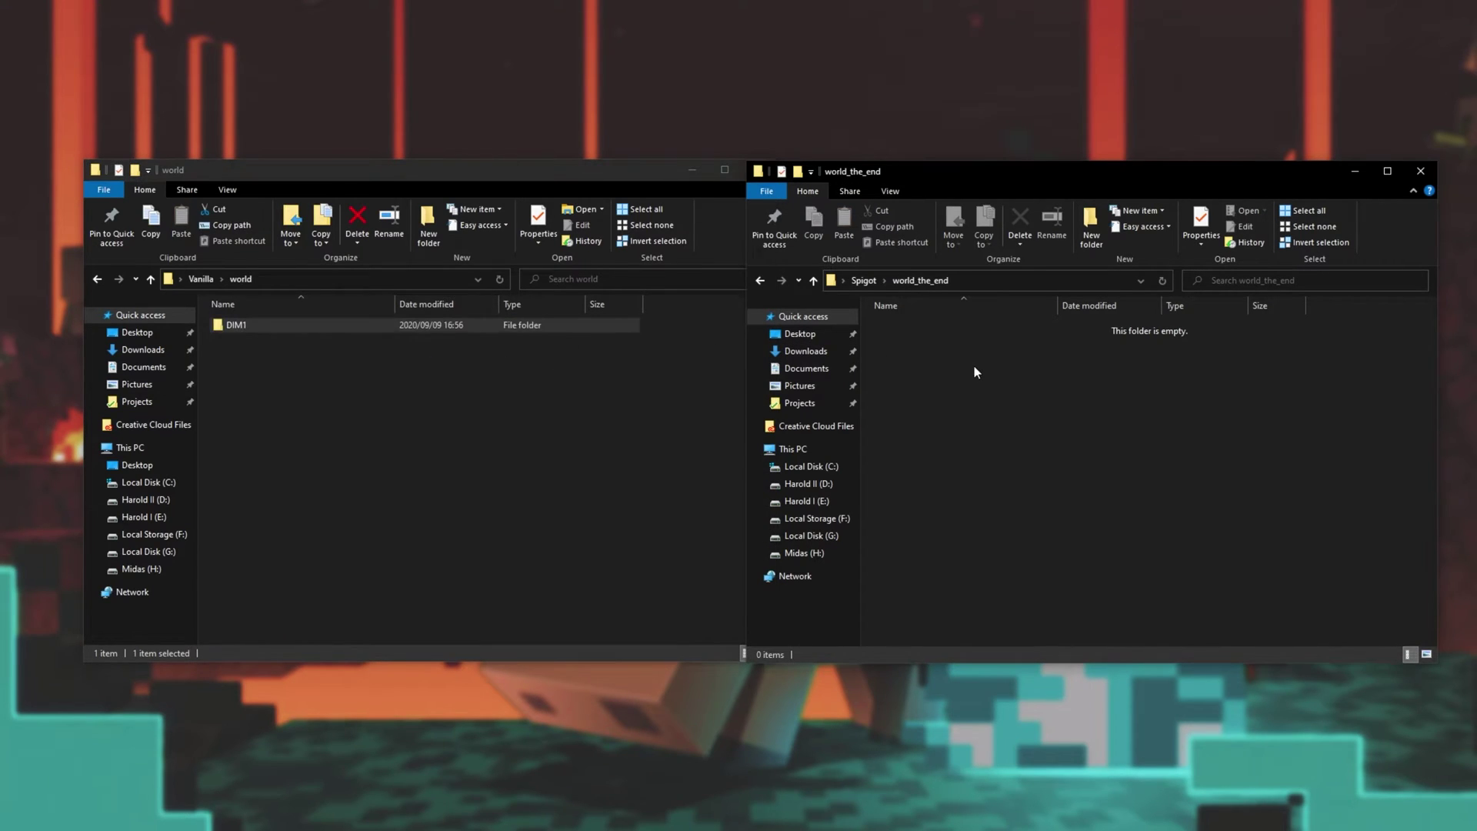
{"action": "key", "text": "ctrl+v"}
{"action": "left_click", "coordinate": [568, 407]}
{"action": "key", "text": "alt+Up"}
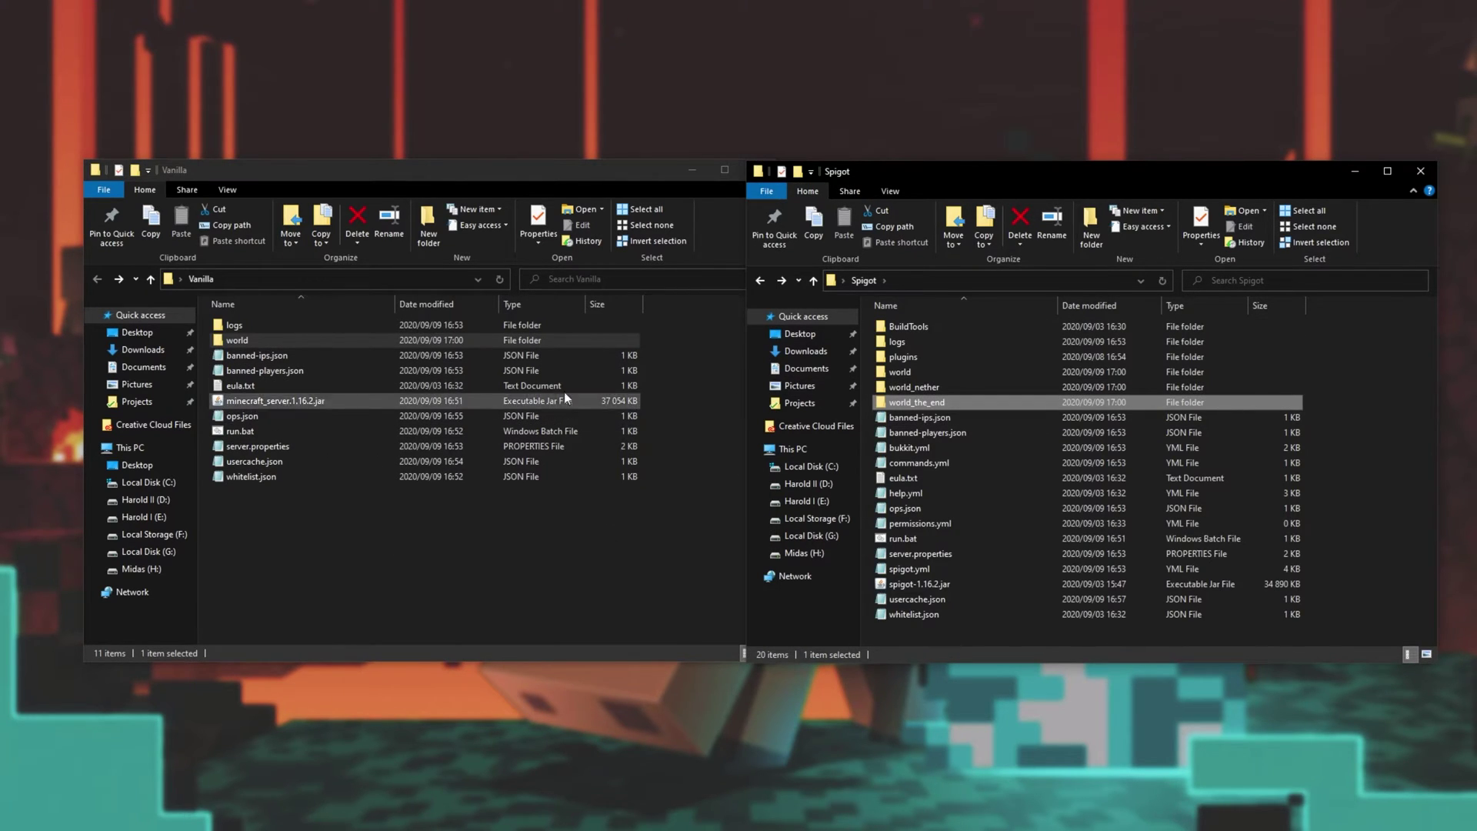
Mark banned-ips.json, banned-players.json, ops.json, server.properties, usercache.json and whitelist.json in the Vanilla folder
{"action": "left_click", "coordinate": [354, 359]}
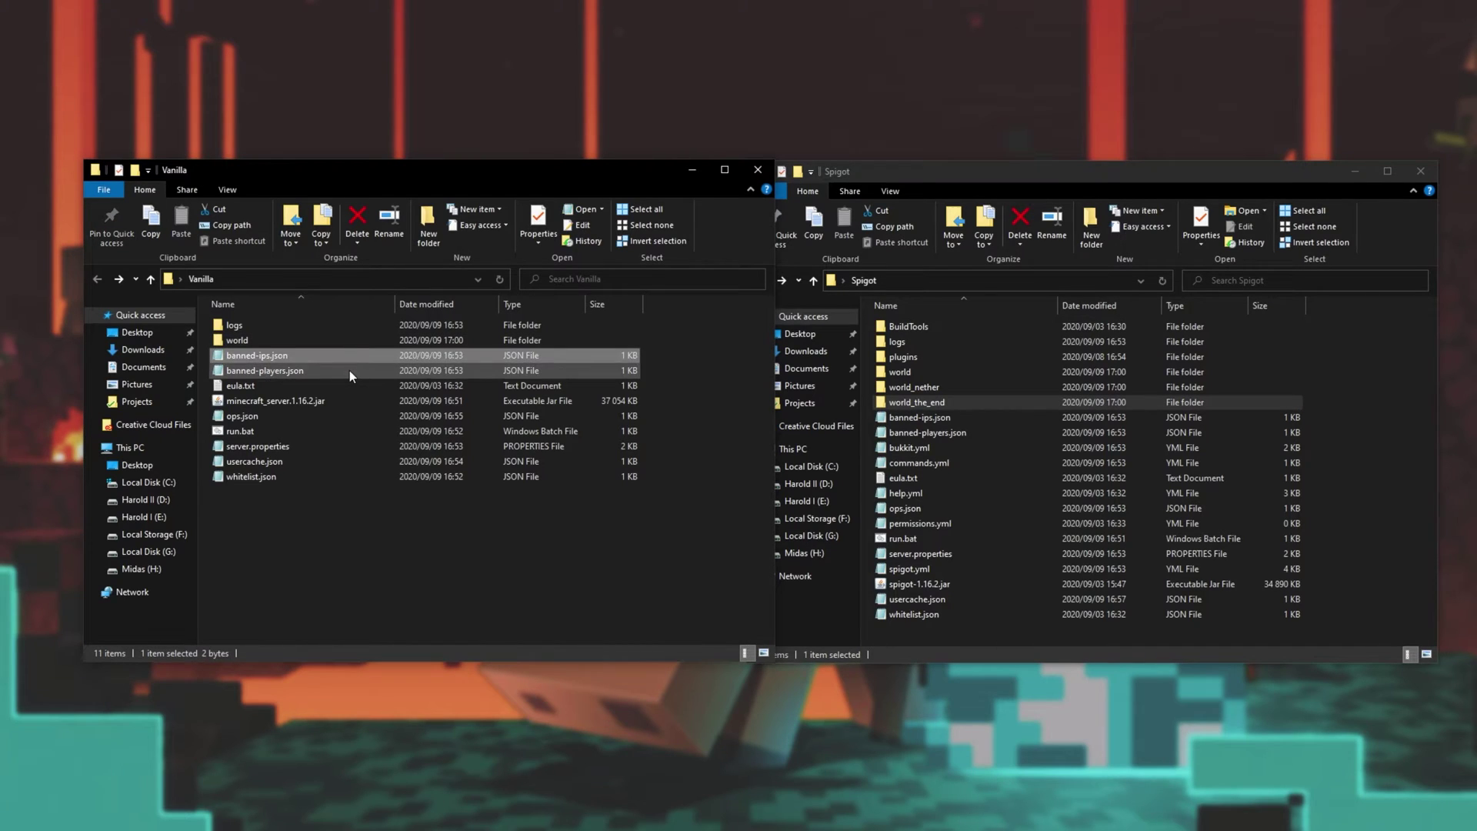
{"action": "left_click", "coordinate": [350, 370], "text": "ctrl"}
{"action": "left_click", "coordinate": [336, 415], "text": "ctrl"}
{"action": "left_click", "coordinate": [327, 446], "text": "ctrl"}
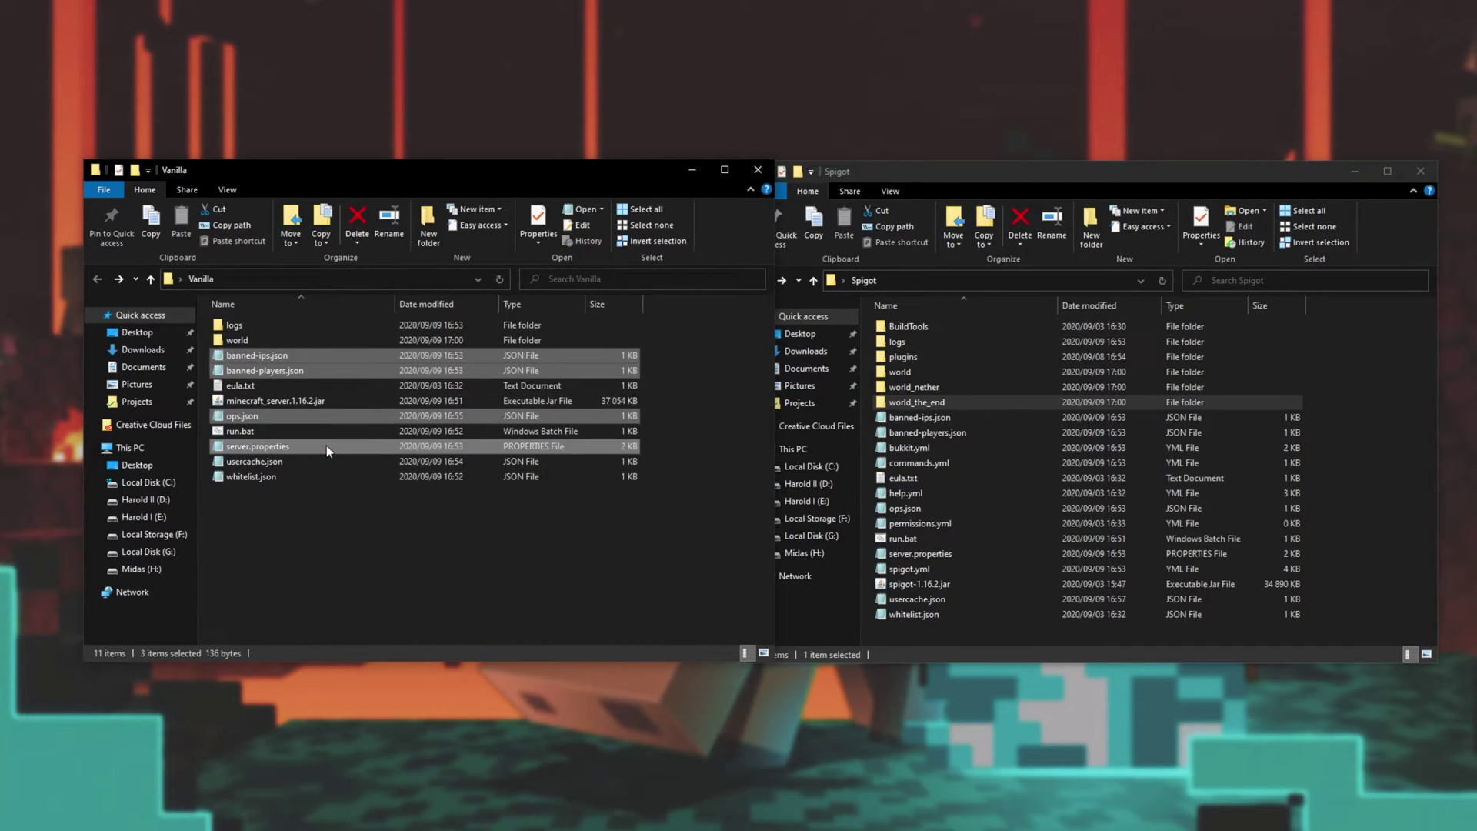
{"action": "left_click", "coordinate": [326, 457], "text": "ctrl"}
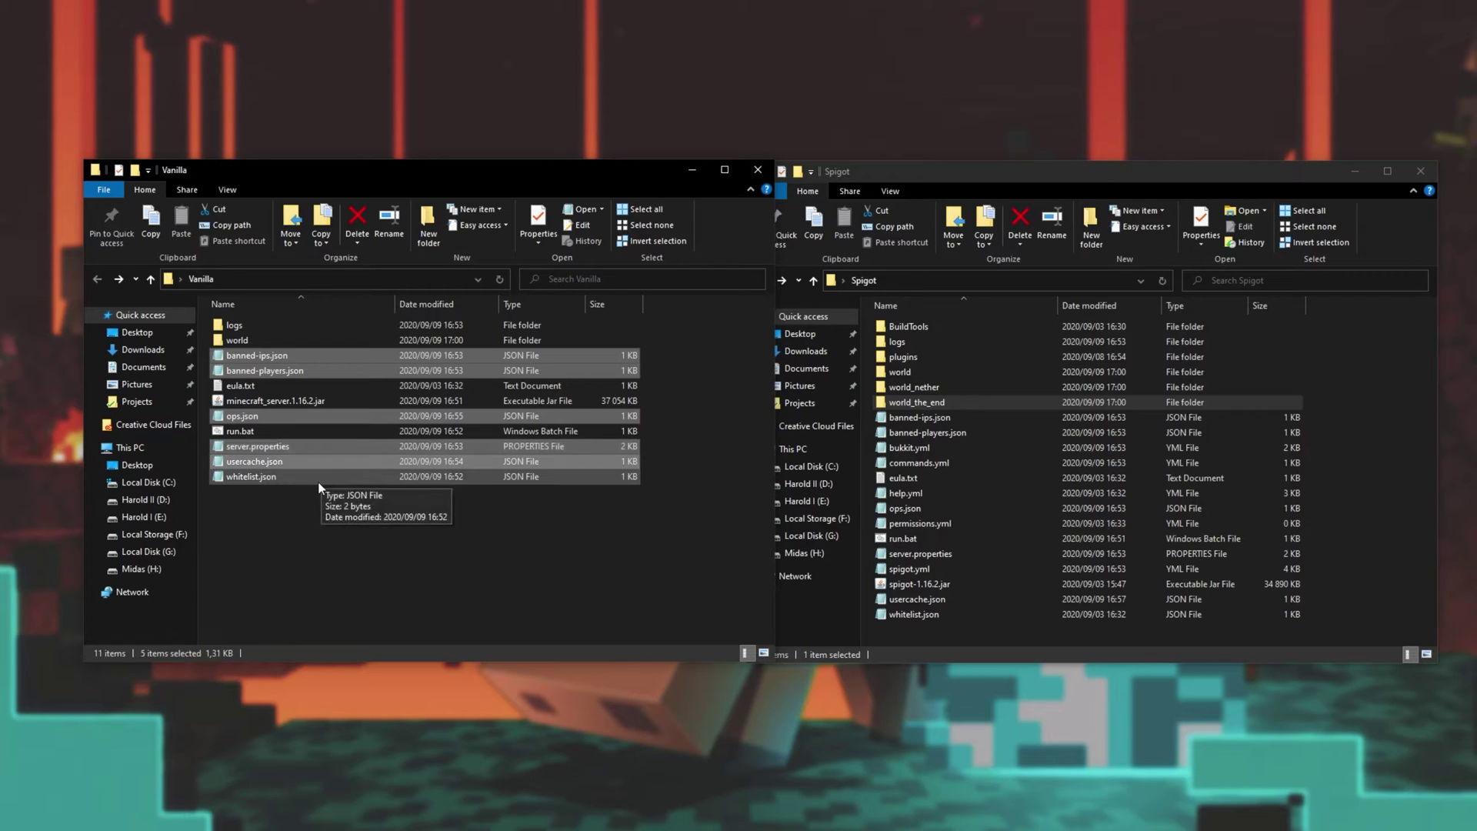
{"action": "left_click", "coordinate": [317, 478], "text": "ctrl"}
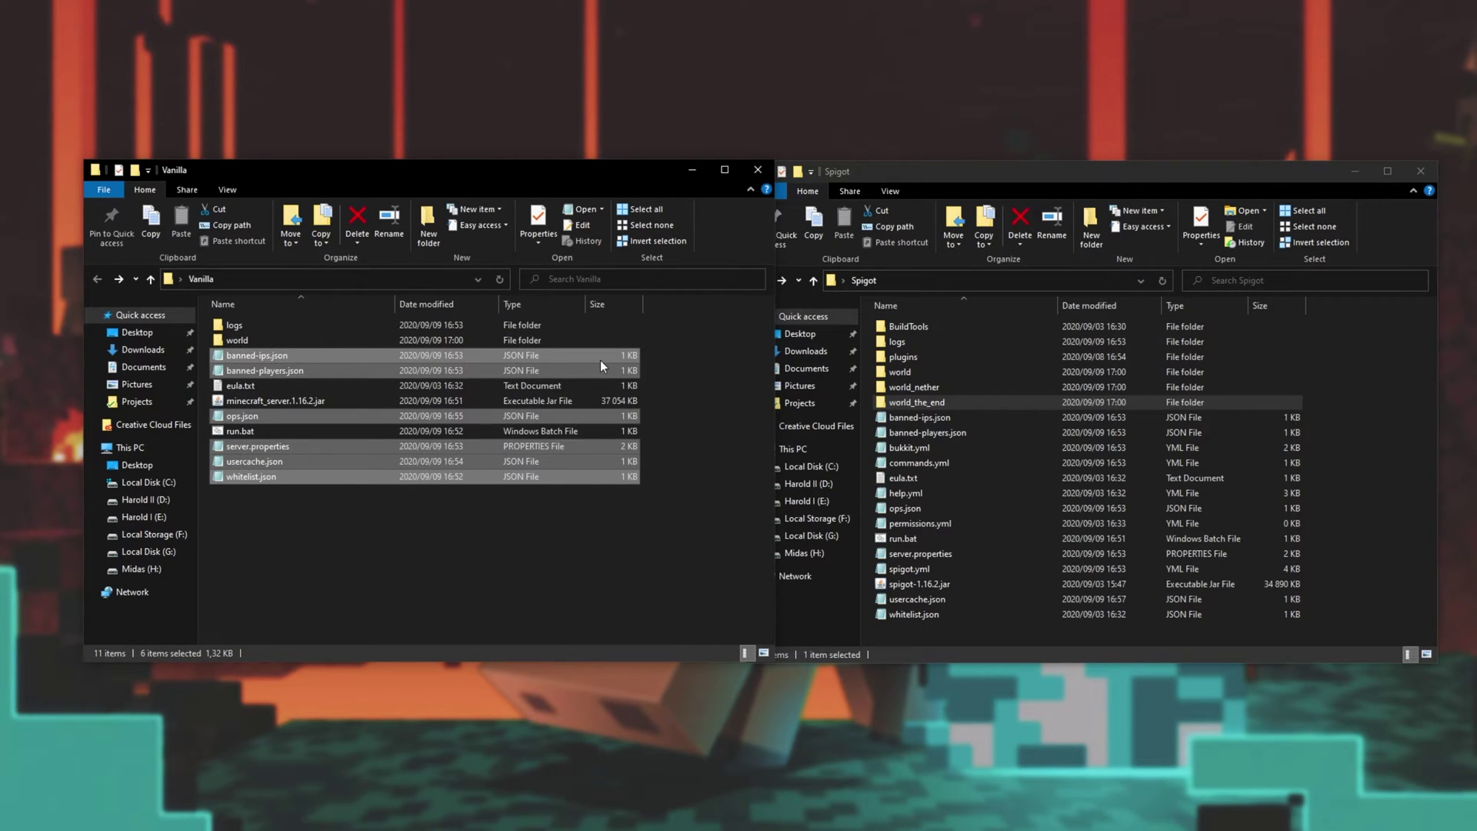
Close the Vanilla folder window, start the Spigot server with run.bat and move its console window aside
{"action": "left_click", "coordinate": [759, 174]}
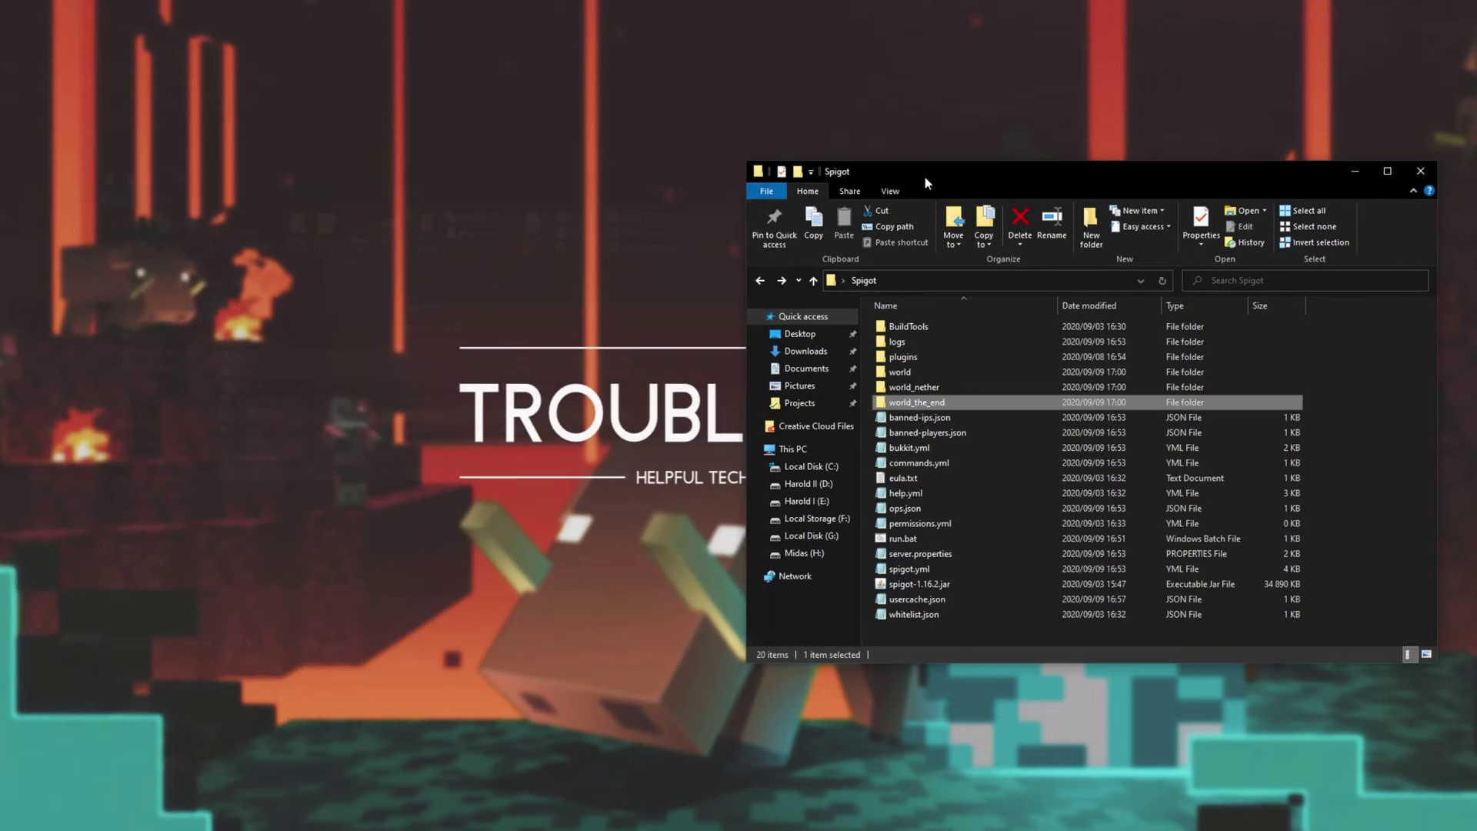
{"action": "left_click_drag", "start_coordinate": [925, 177], "coordinate": [577, 175]}
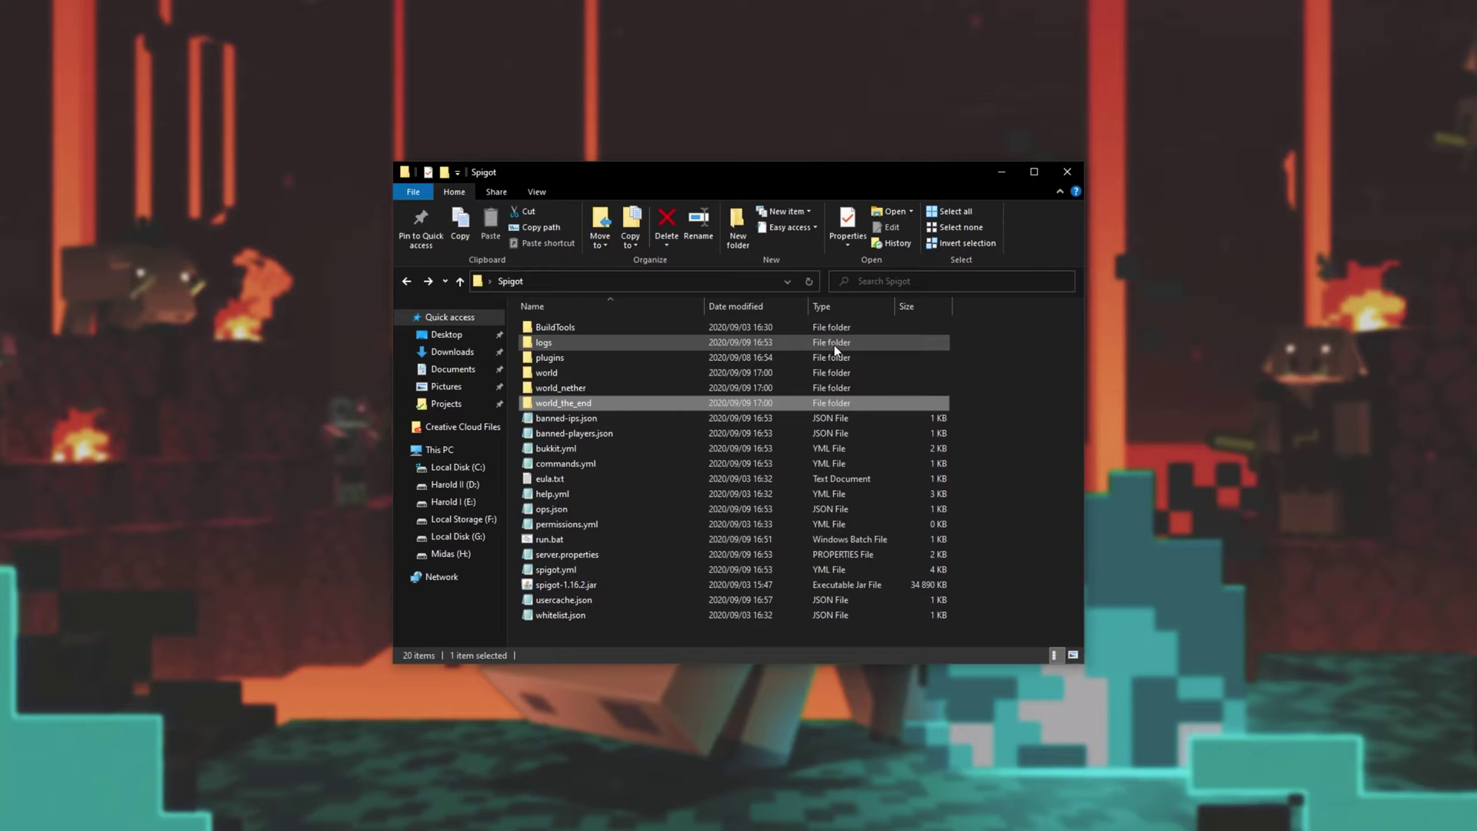
{"action": "left_click", "coordinate": [673, 538]}
{"action": "double_click", "coordinate": [674, 539]}
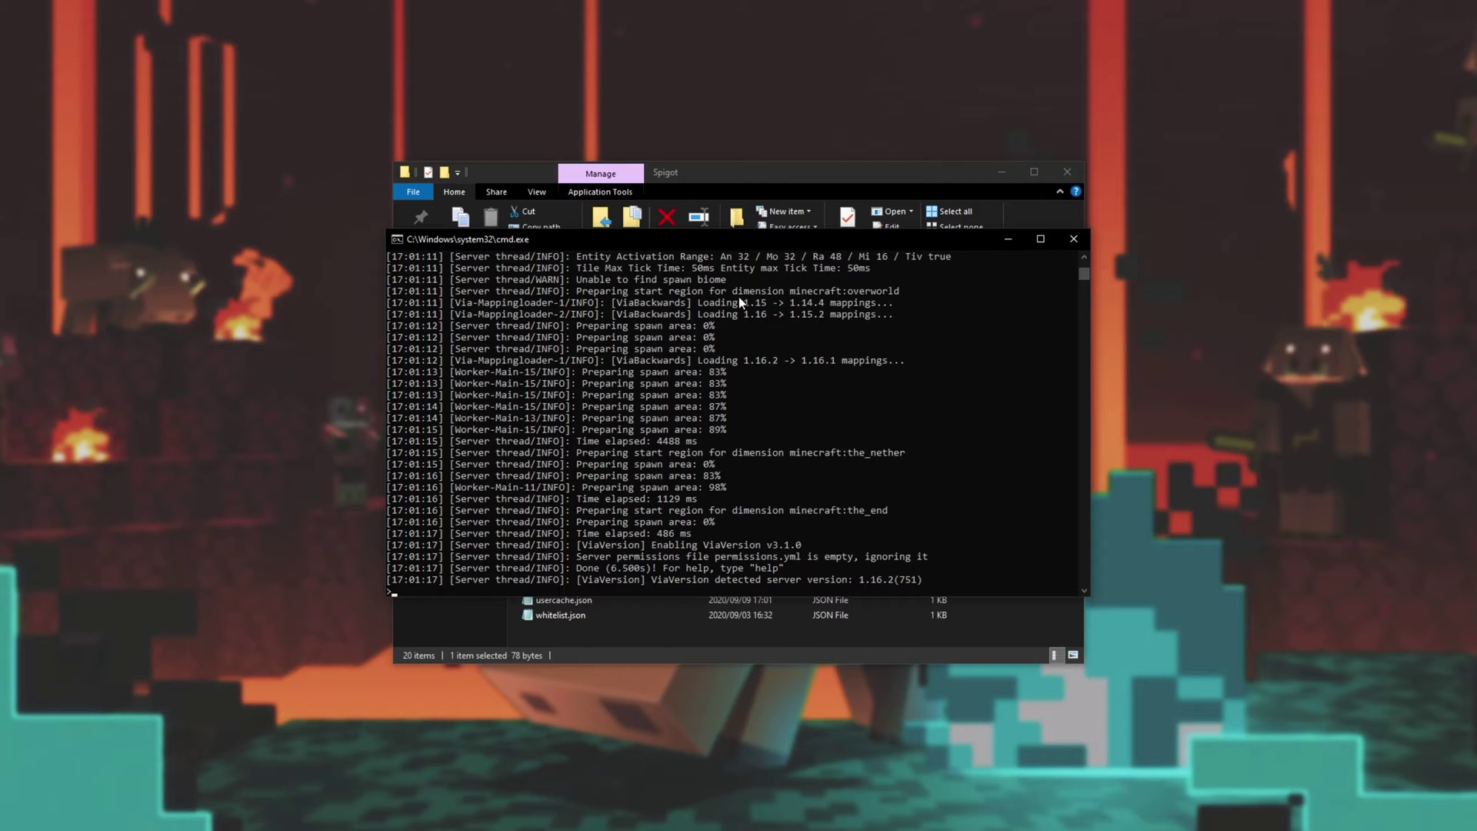
{"action": "left_click_drag", "start_coordinate": [724, 243], "coordinate": [444, 256]}
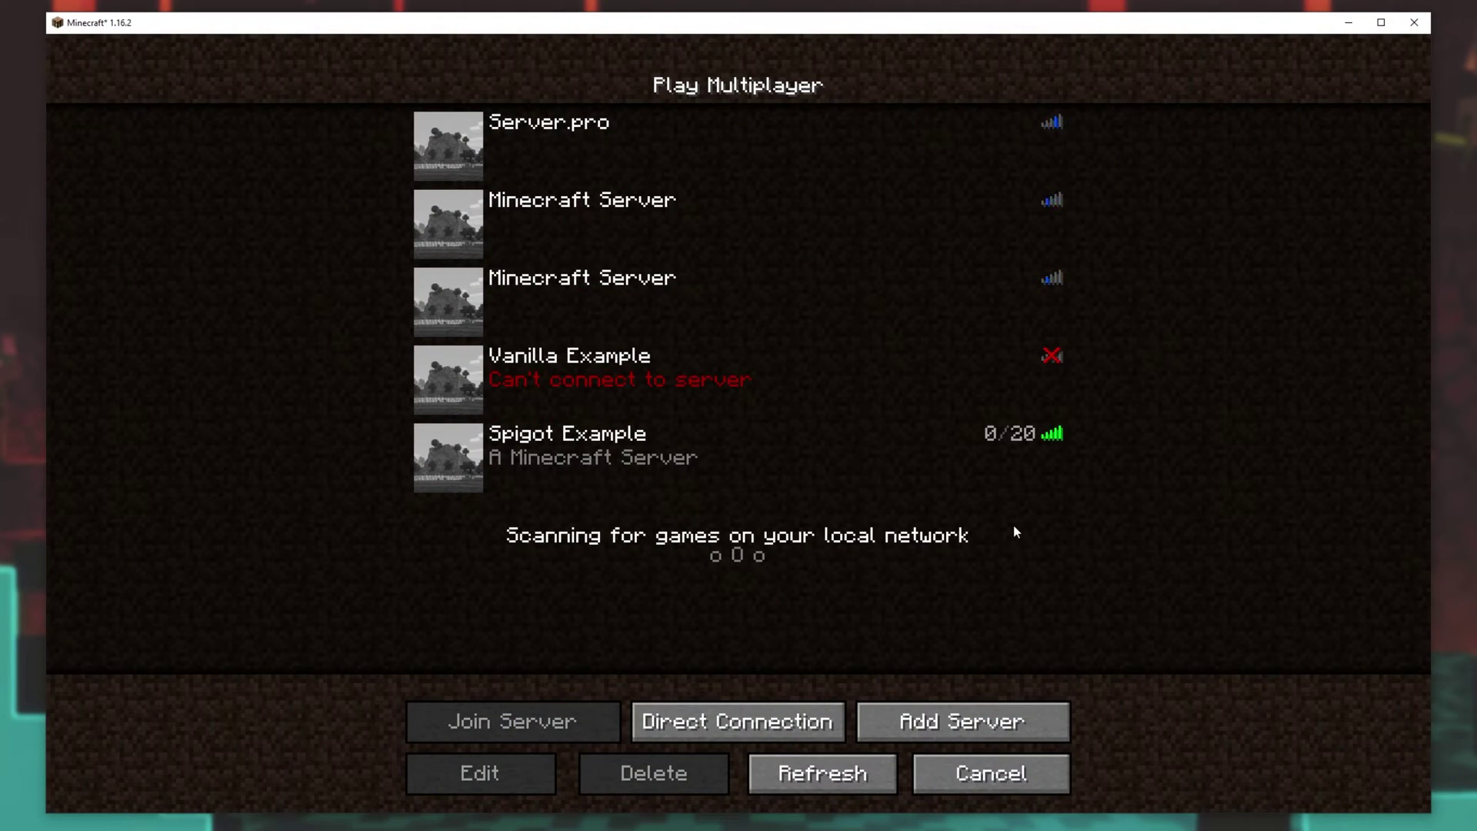
Join the Spigot Example server from Minecraft's multiplayer list and check the player's inventory
{"action": "left_click", "coordinate": [717, 442]}
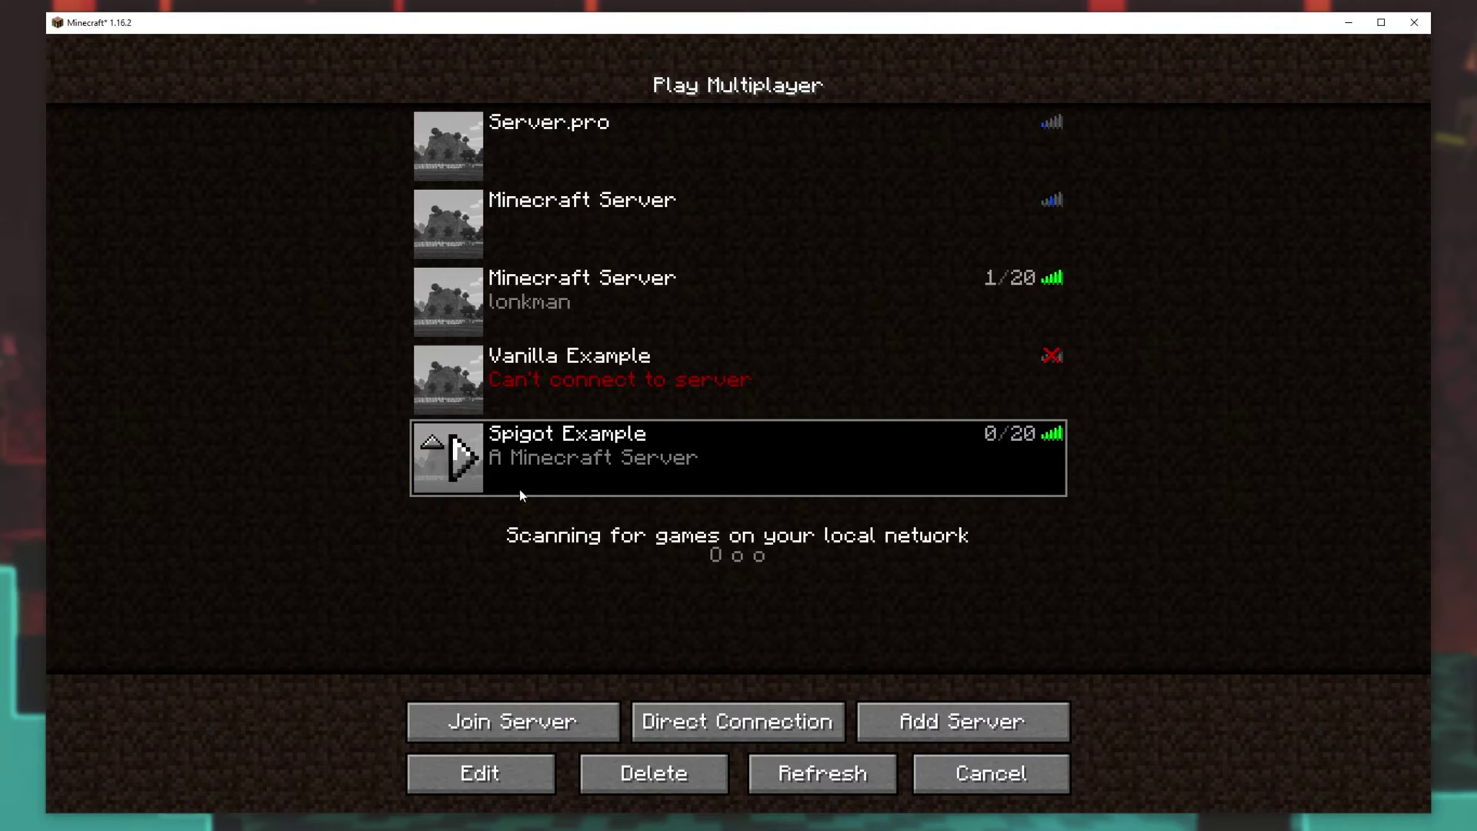
{"action": "left_click", "coordinate": [580, 721]}
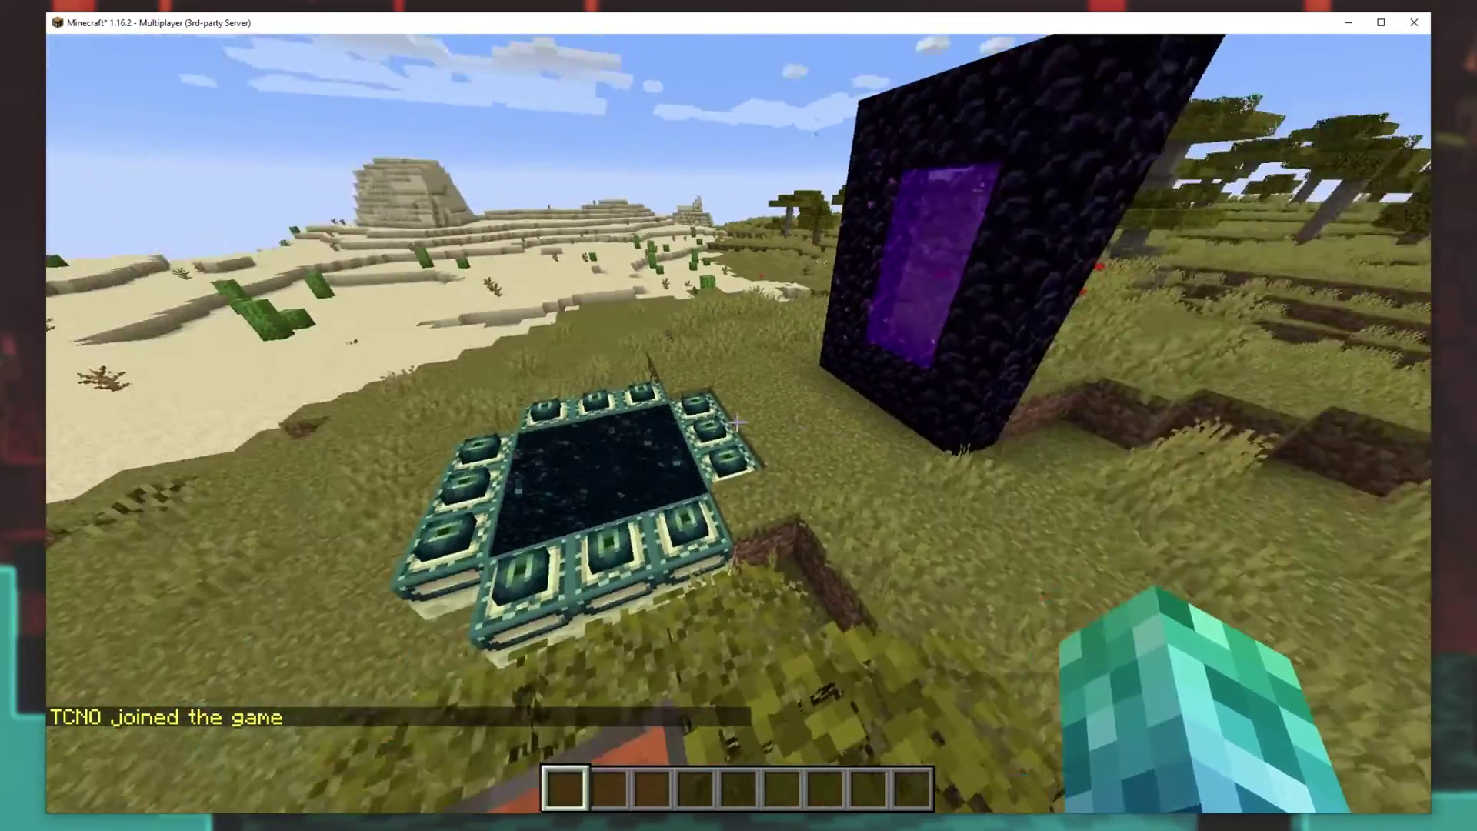
{"action": "key", "text": "e"}
{"action": "left_click", "coordinate": [918, 595]}
{"action": "key", "text": "e"}
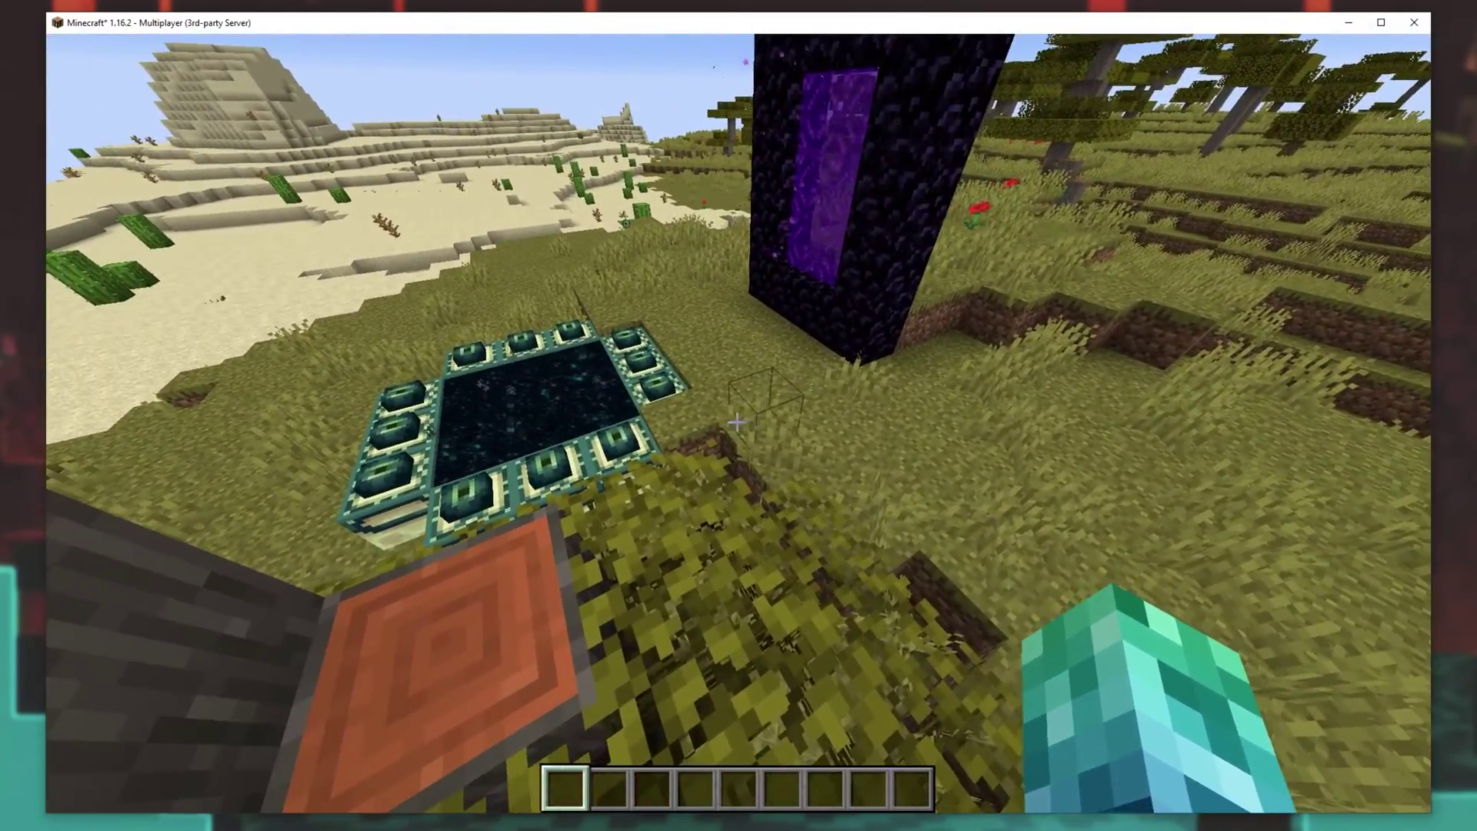
Enter the End portal, examine the transferred End dimension and drop off the island's edge into the void
{"action": "key", "text": "w"}
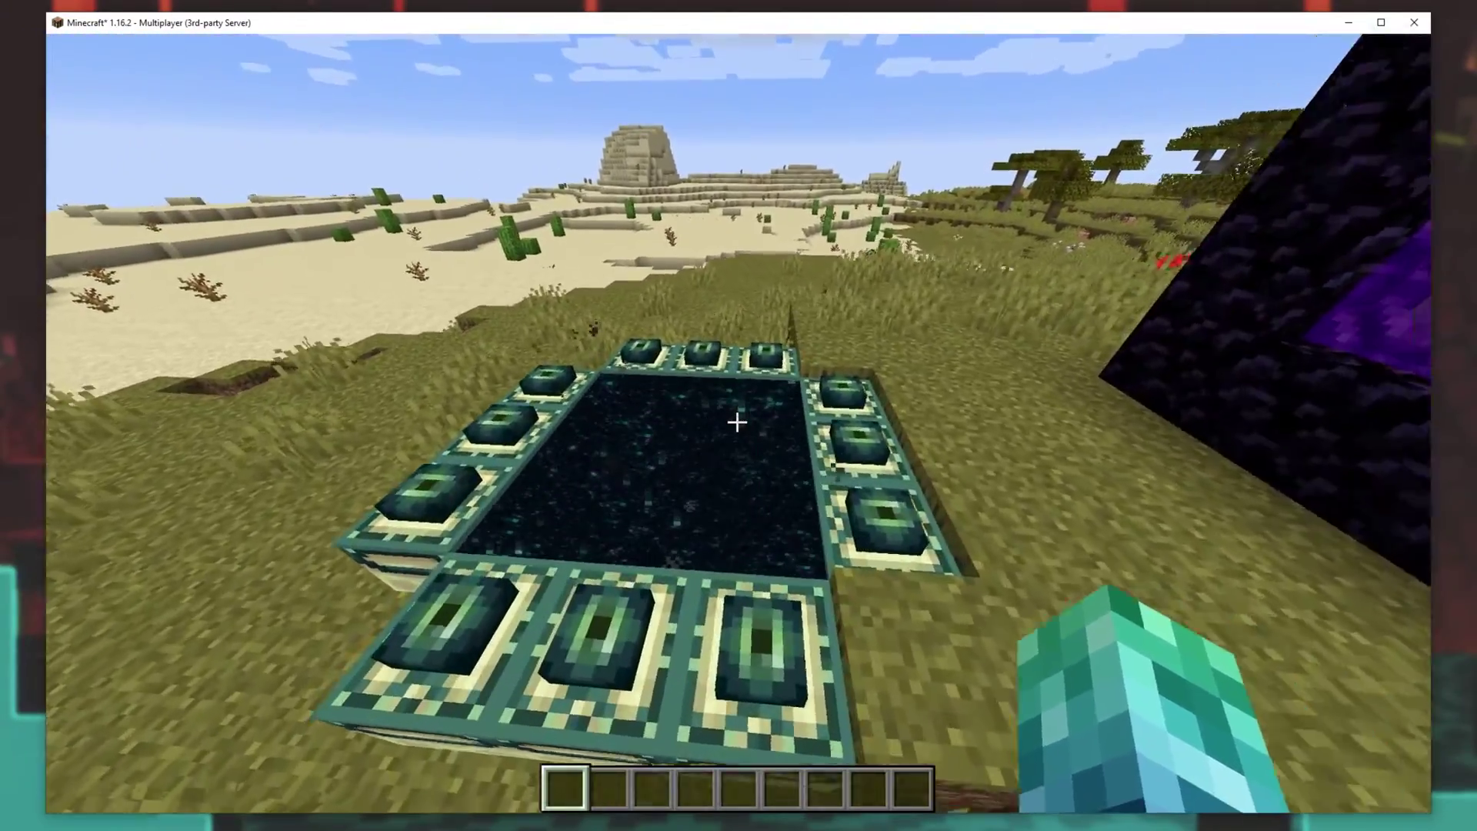
{"action": "key", "text": "space"}
{"action": "key", "text": "w"}
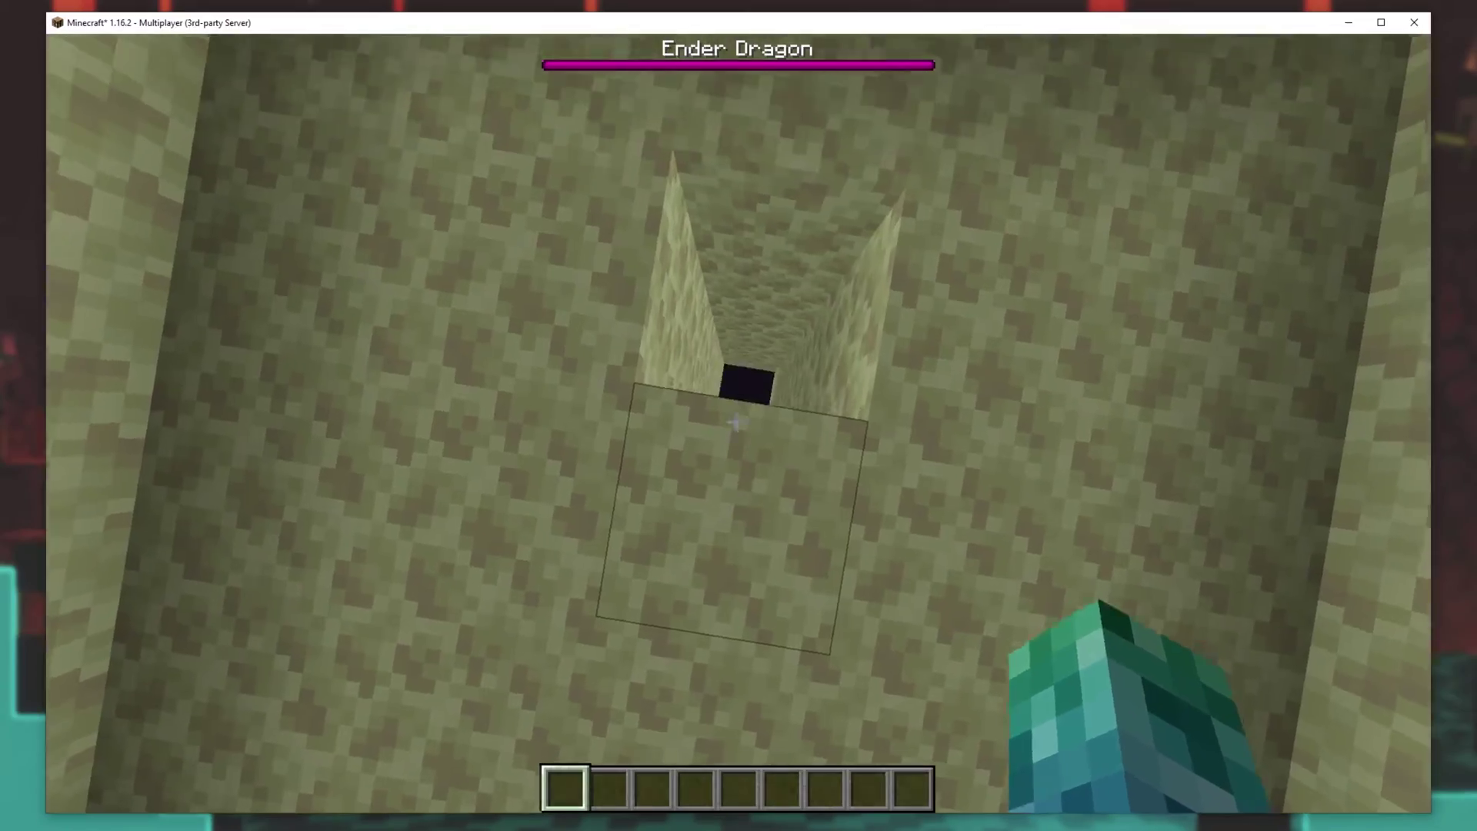
{"action": "key", "text": "w"}
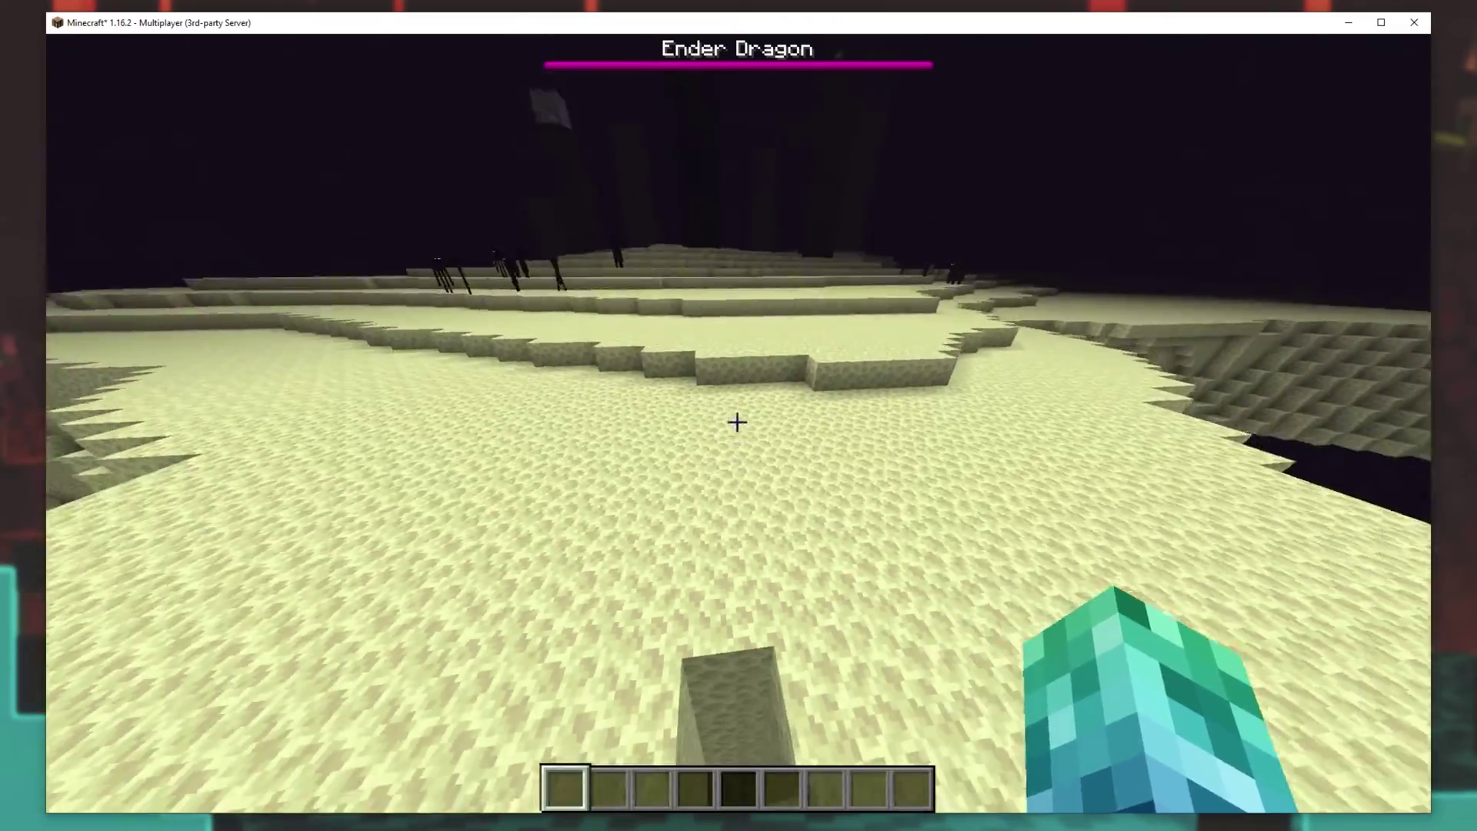
{"action": "key", "text": "w"}
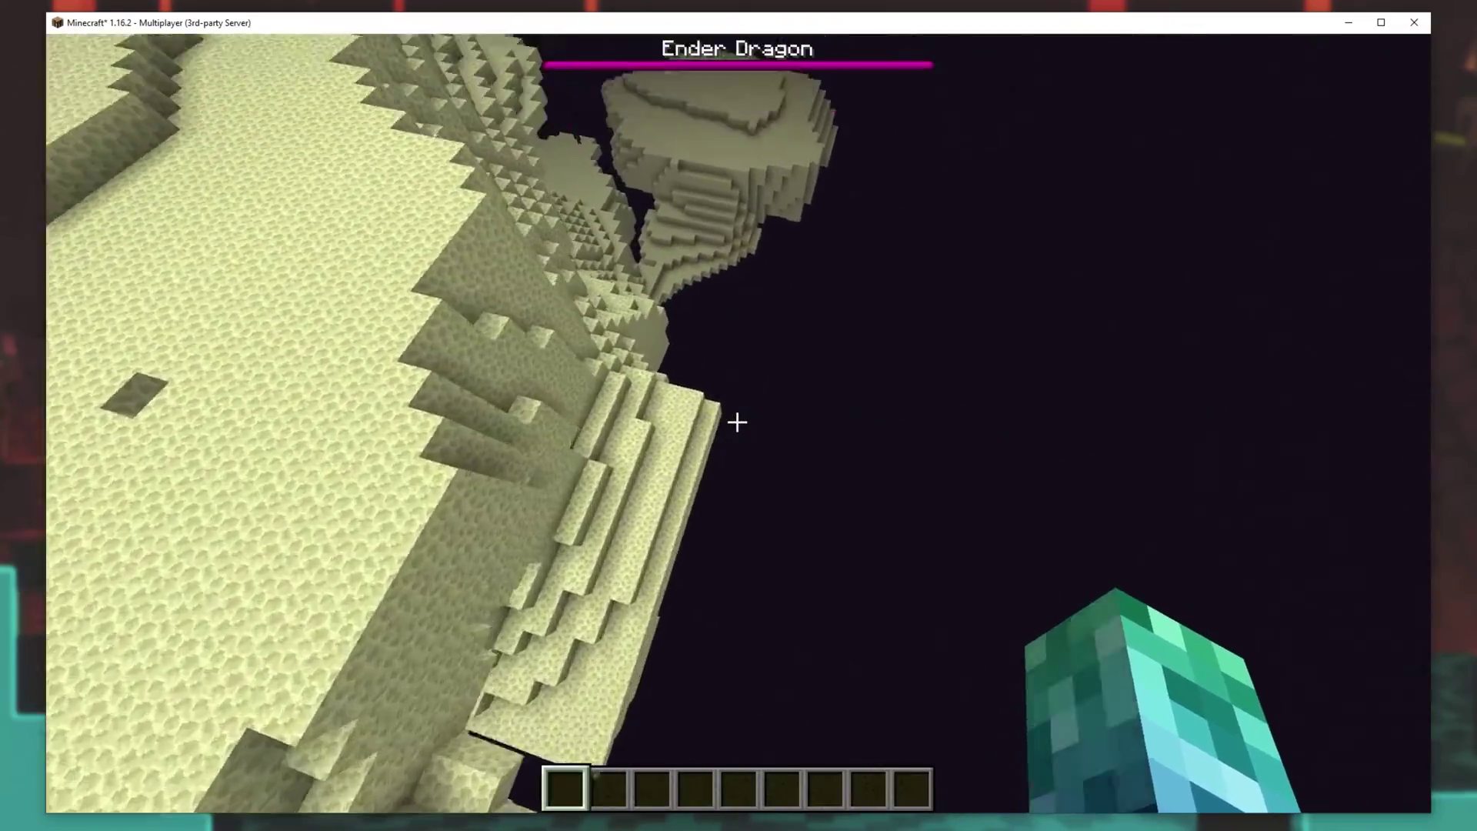
{"action": "key", "text": "shift"}
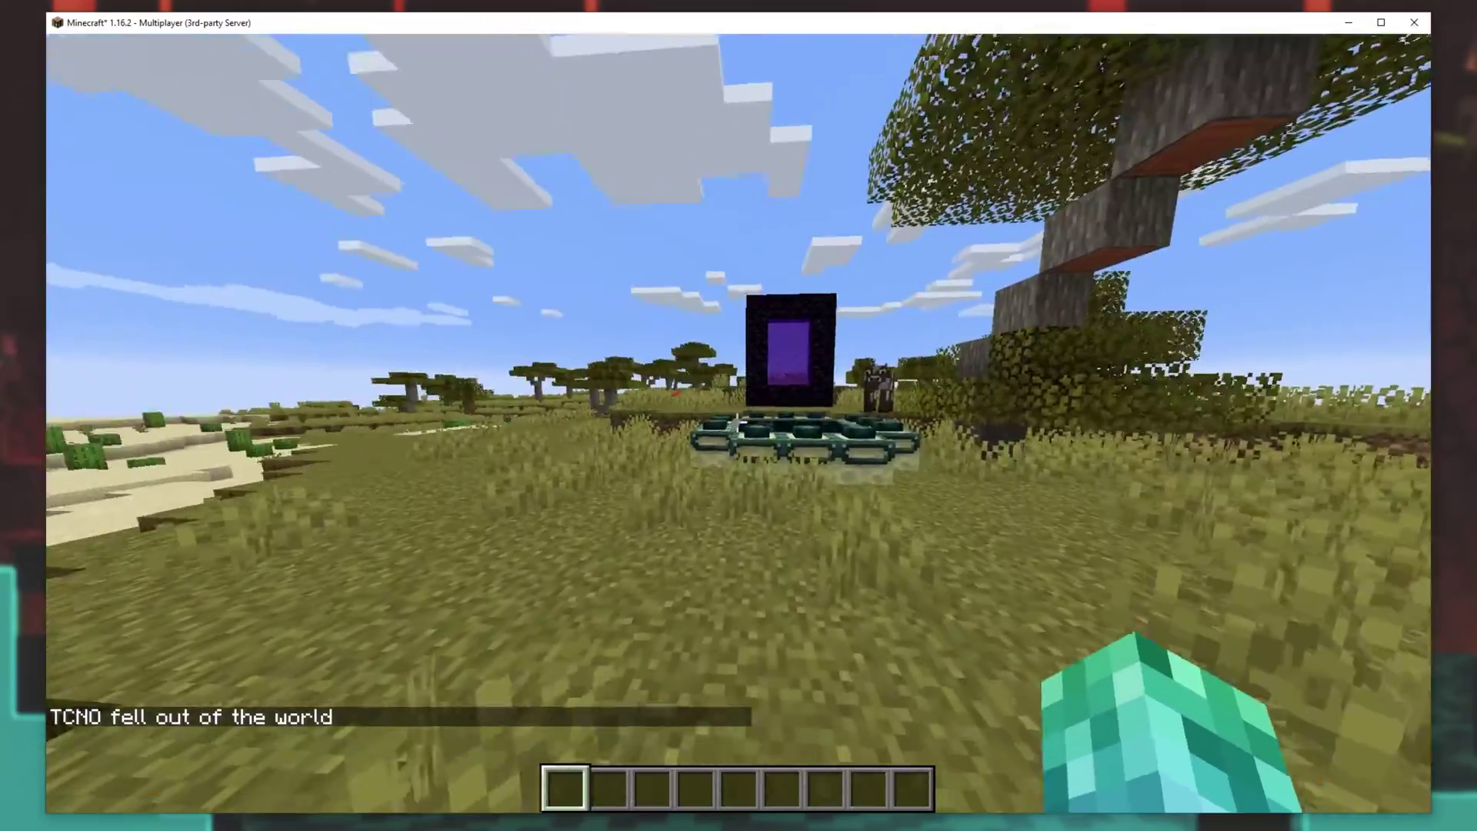
{"action": "key", "text": "w"}
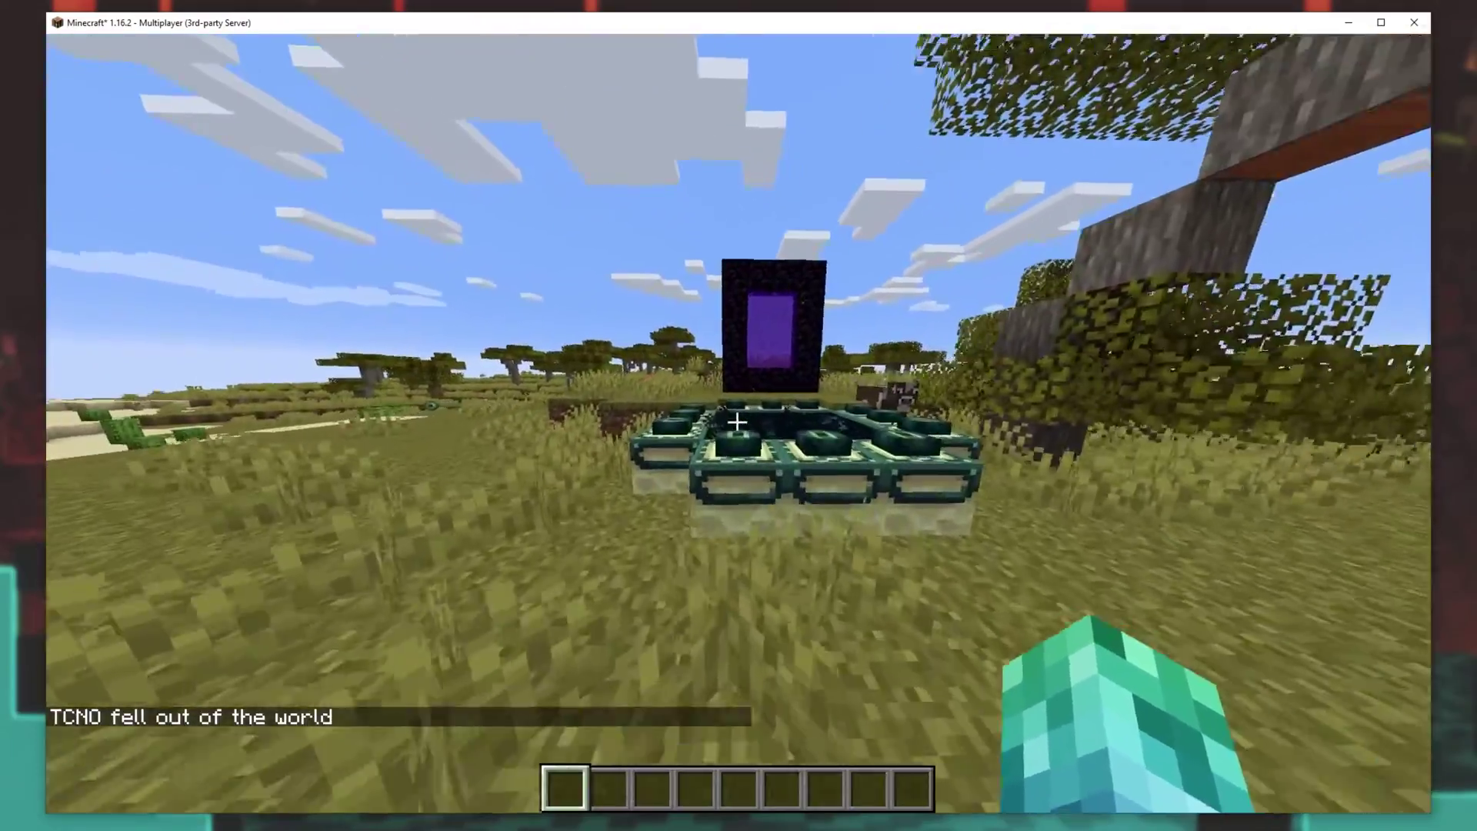
Enter the Nether through the obsidian portal, examine the transferred Nether terrain and return to the Overworld
{"action": "key", "text": "w"}
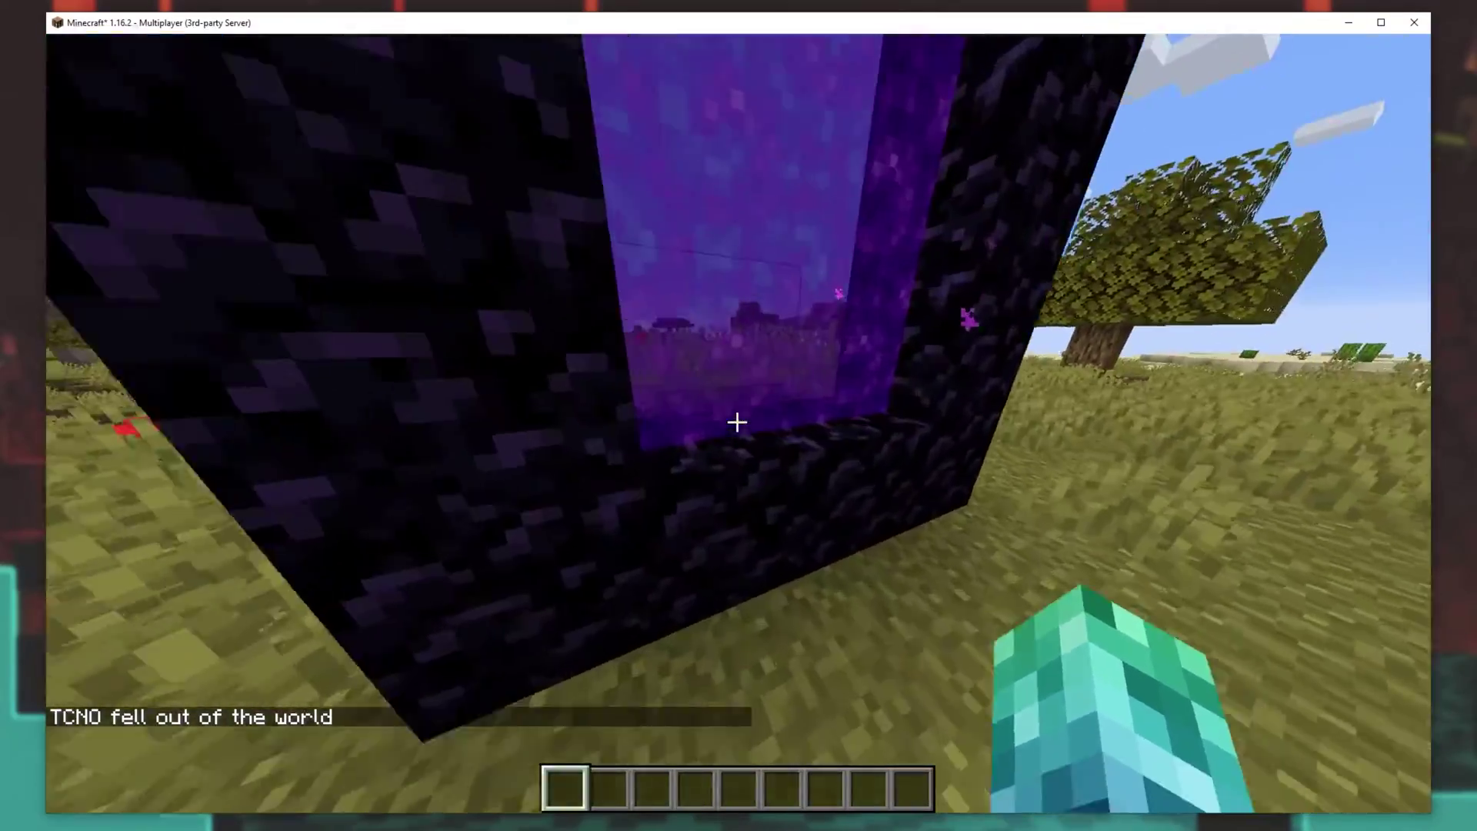
{"action": "key", "text": "w"}
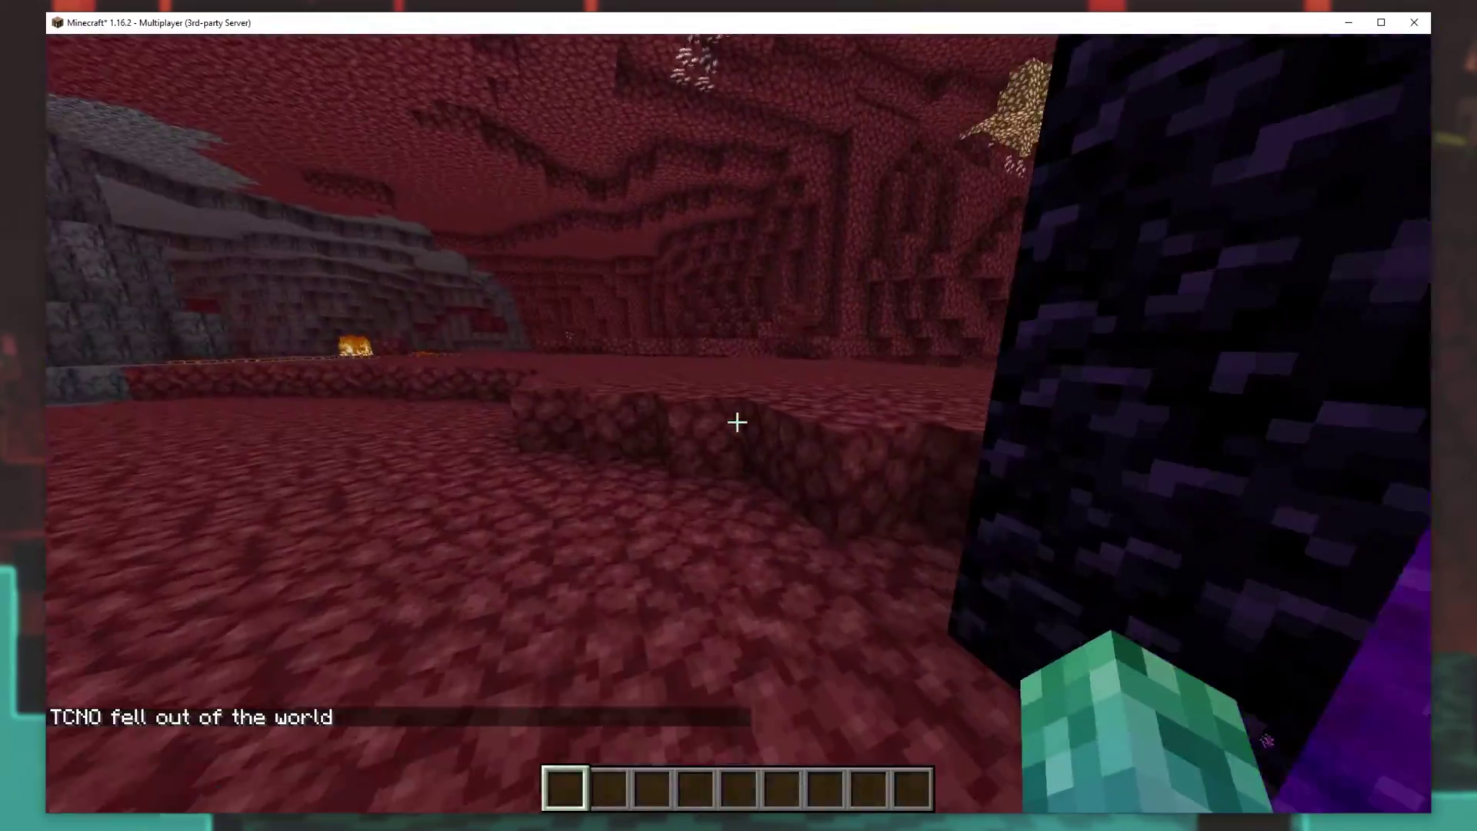
{"action": "key", "text": "w"}
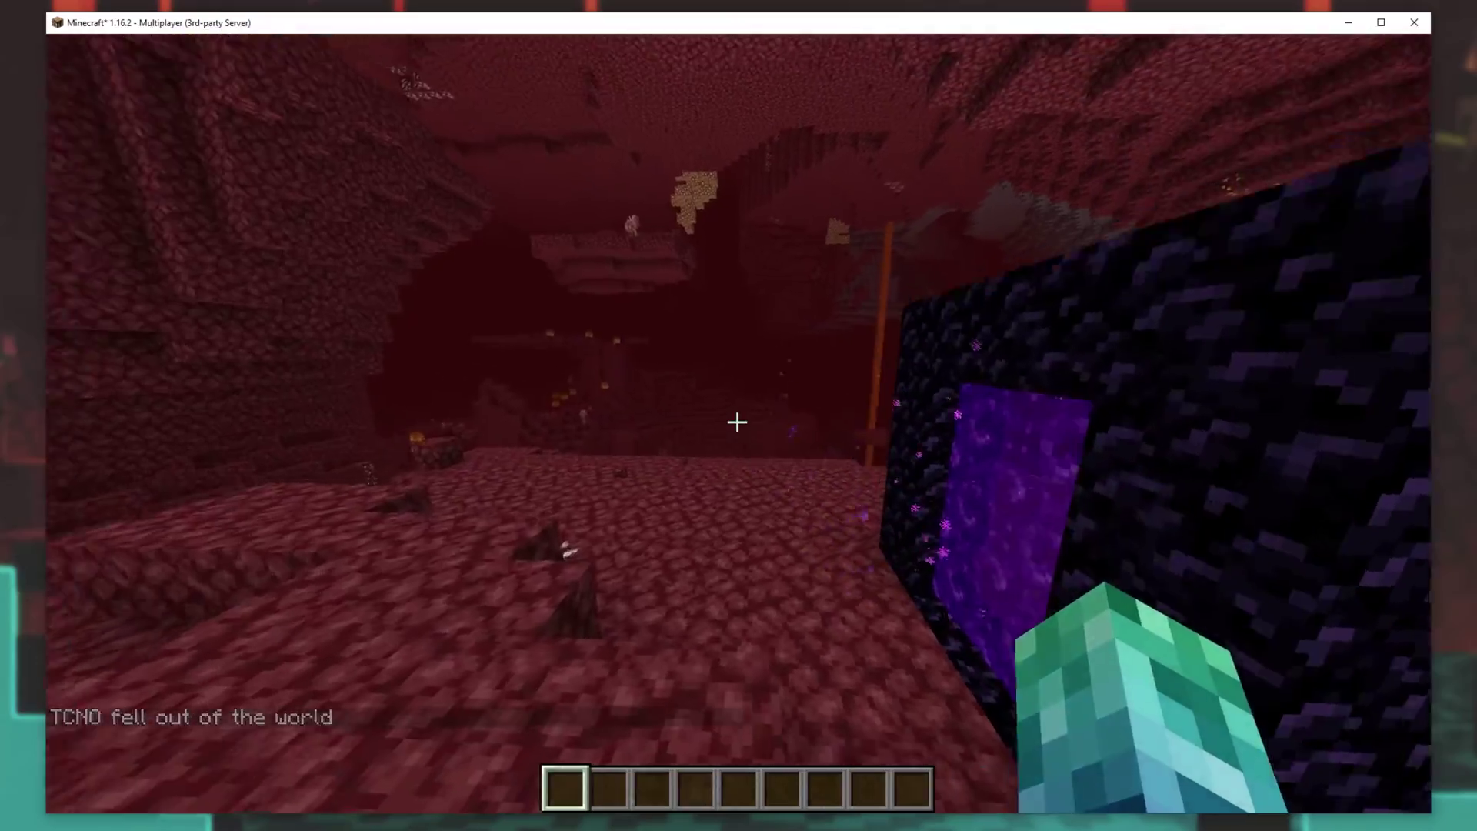
{"action": "key", "text": "w"}
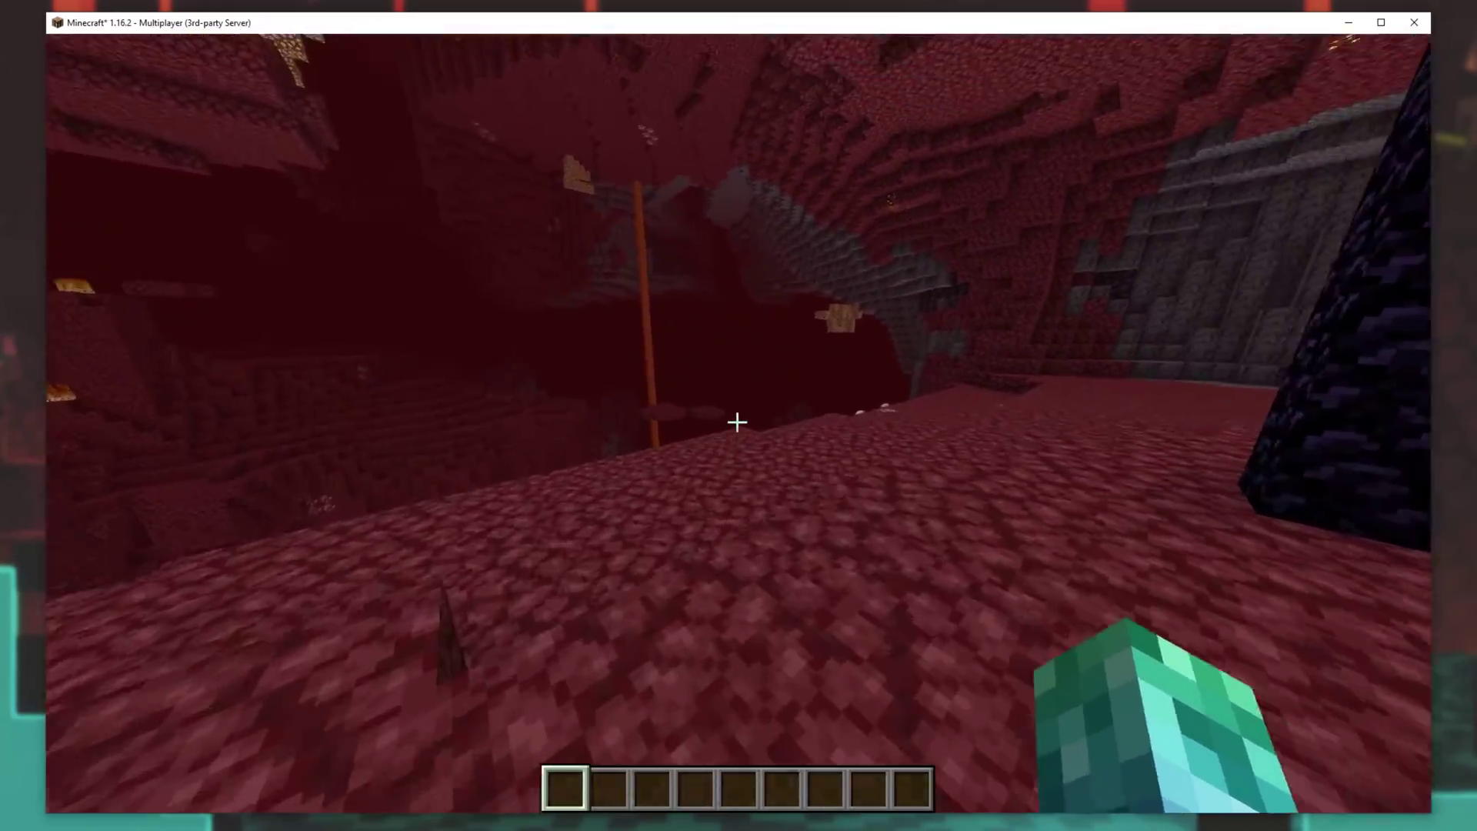
{"action": "key", "text": "w"}
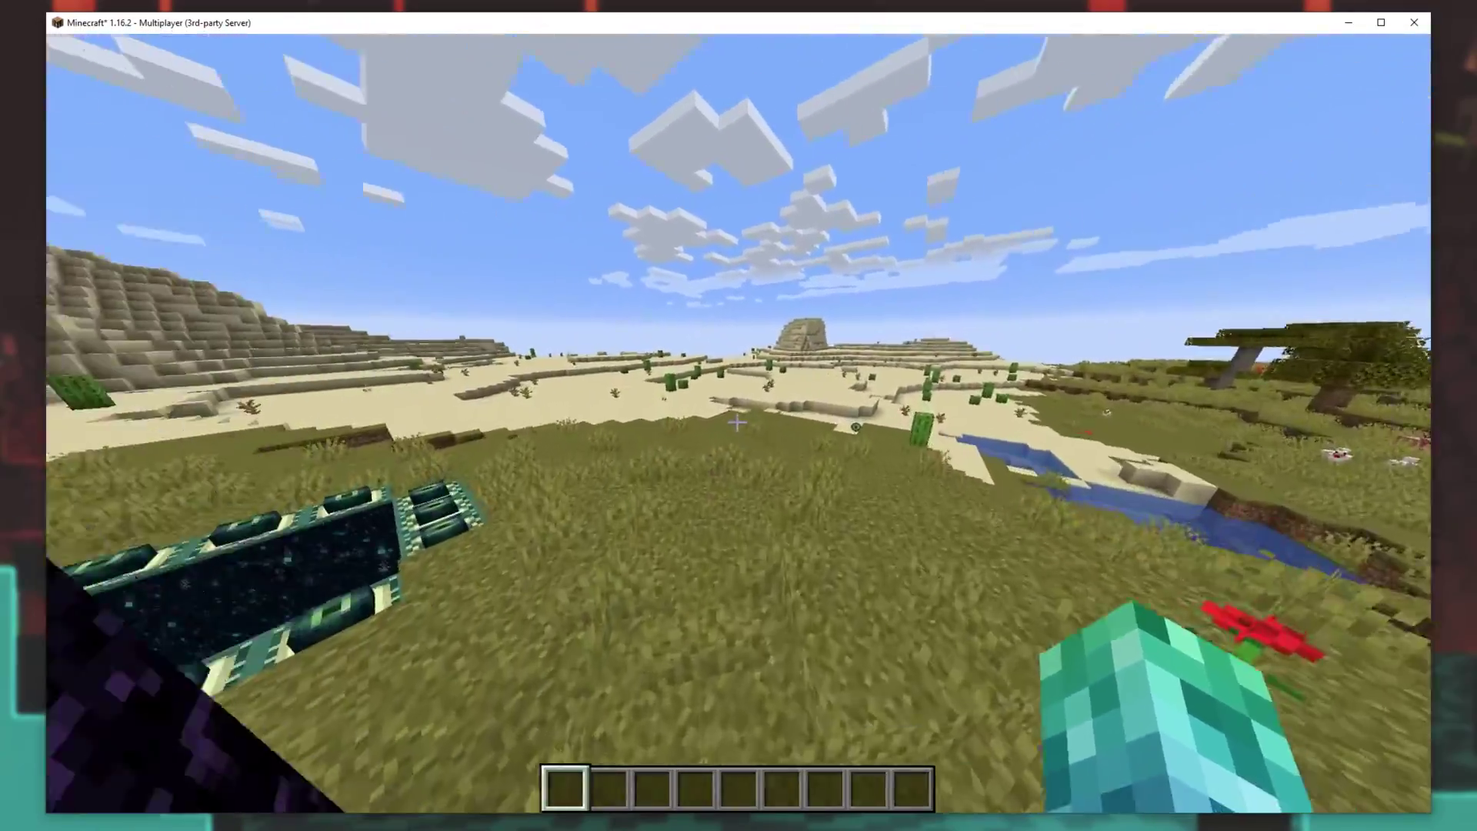
Walk around the Overworld spawn area and examine the terrain, the End portal and the Nether portal
{"action": "key", "text": "w"}
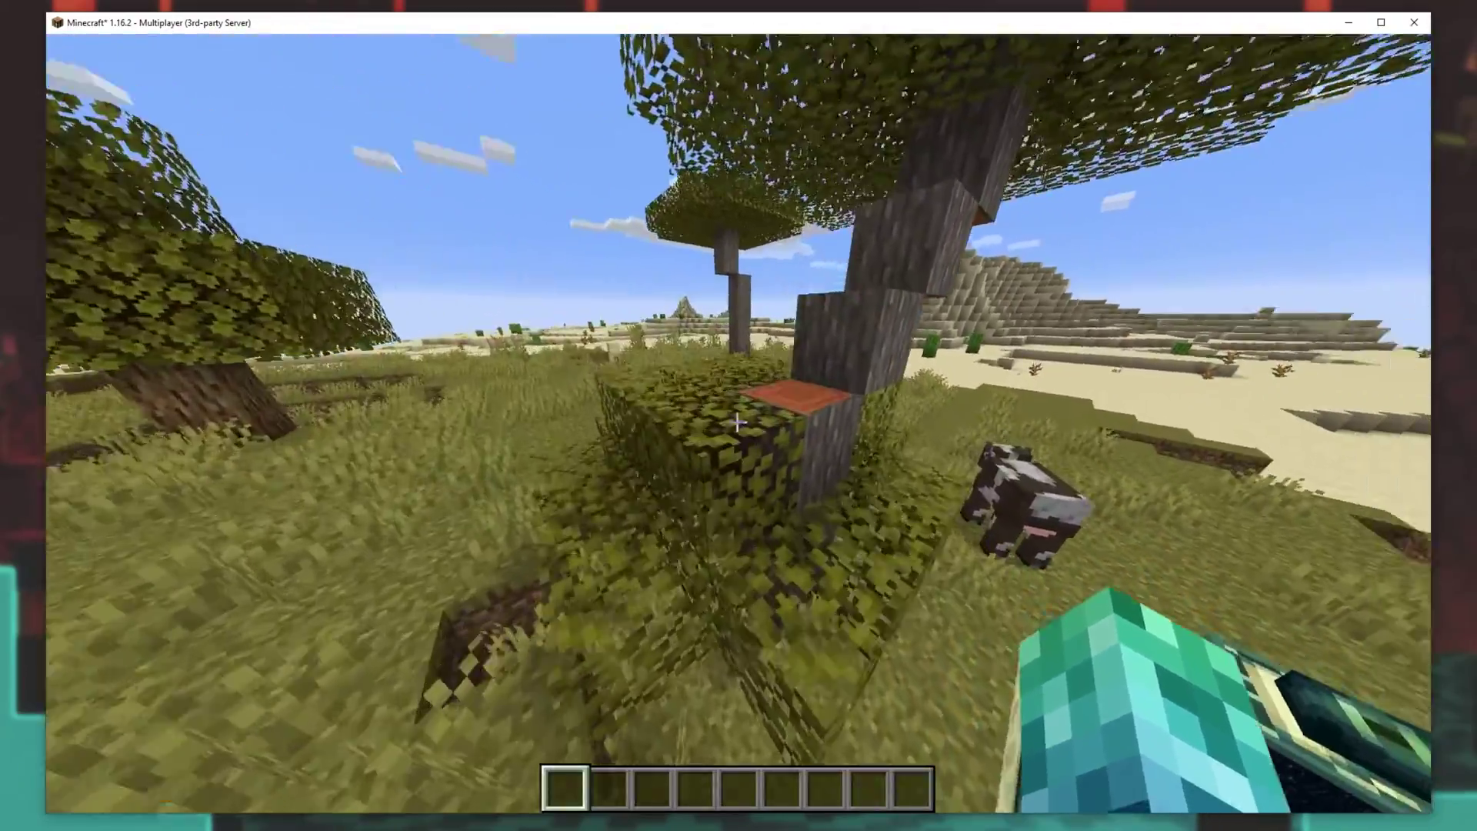
{"action": "key", "text": "w"}
{"action": "key", "text": "s"}
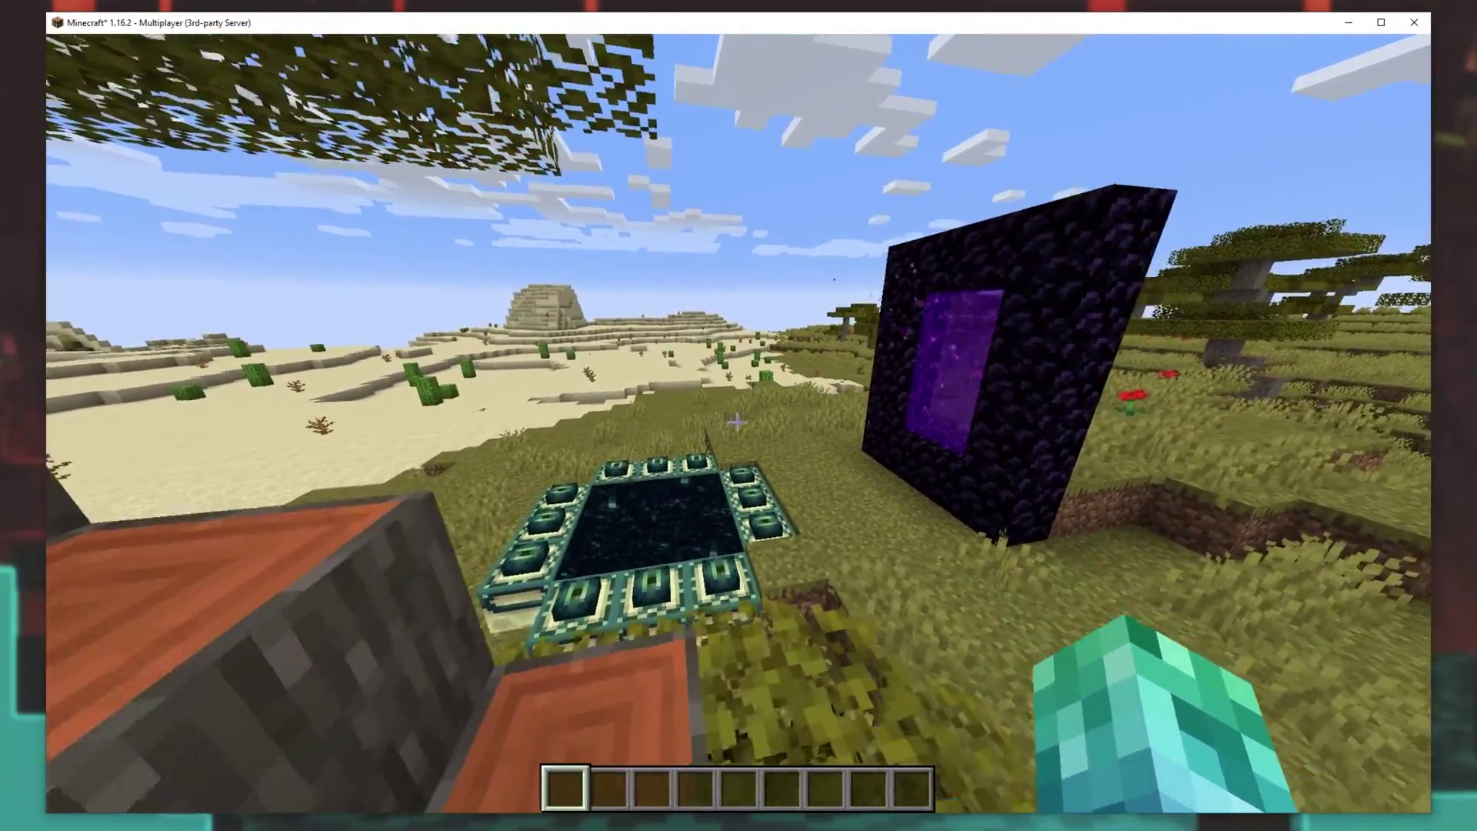
{"action": "key", "text": "d"}
{"action": "key", "text": "a"}
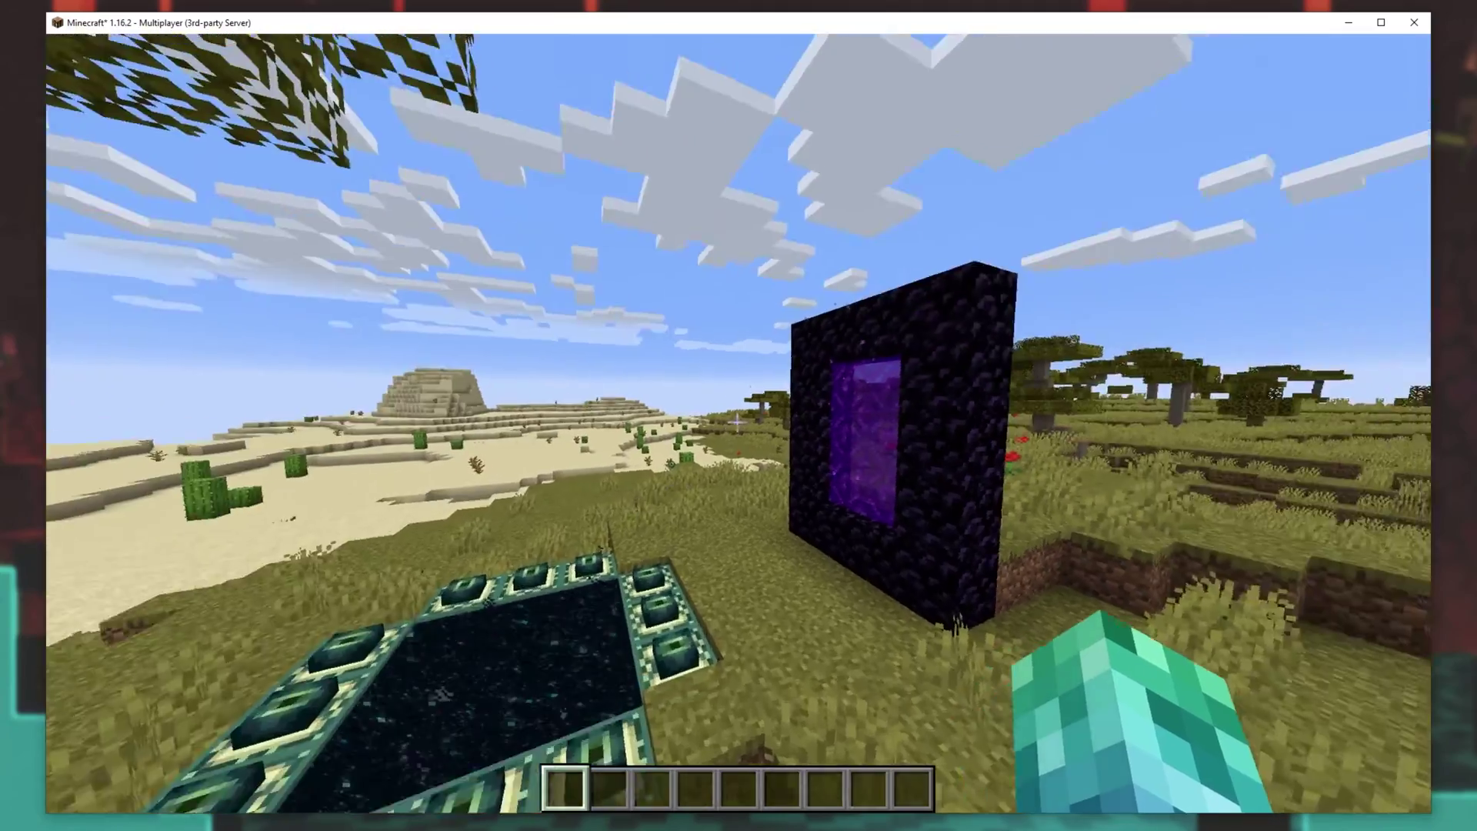
{"action": "key", "text": "d"}
{"action": "key", "text": "a"}
{"action": "key", "text": "a"}
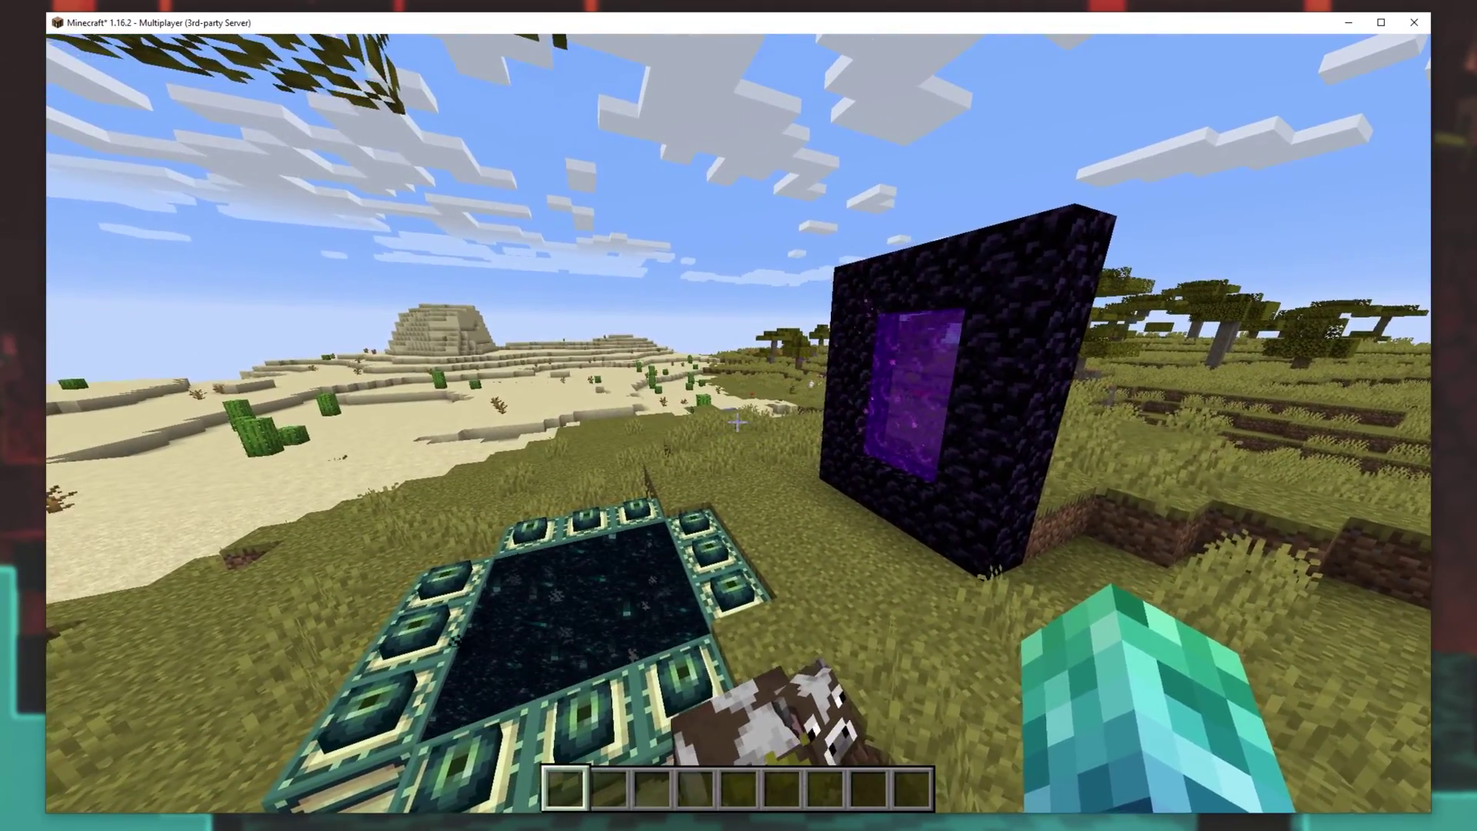
{"action": "key", "text": "d"}
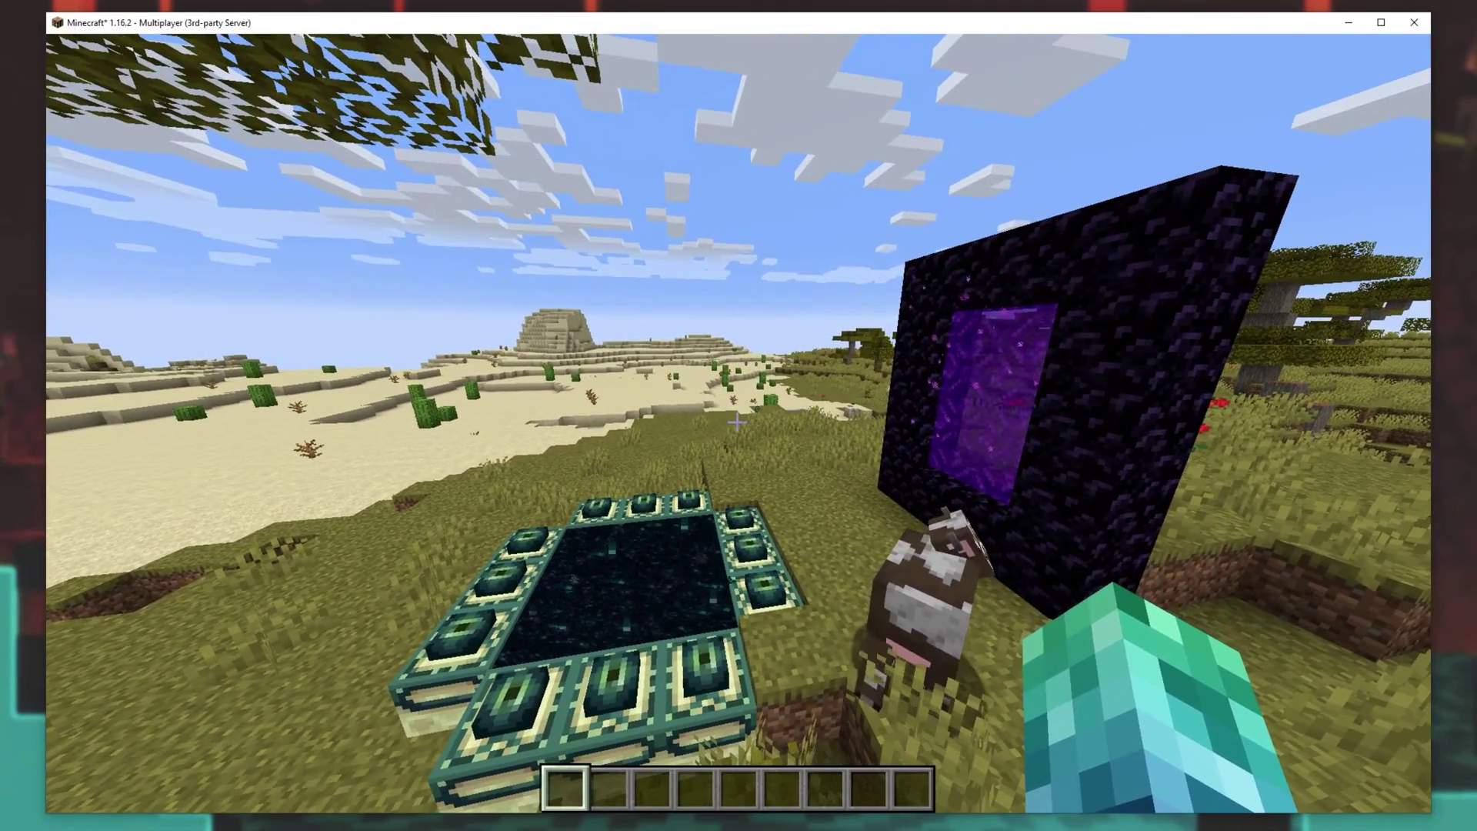
Run /plugins in the game chat and reopen the chat history to review the server's plugin list
{"action": "type", "text": "/plugins"}
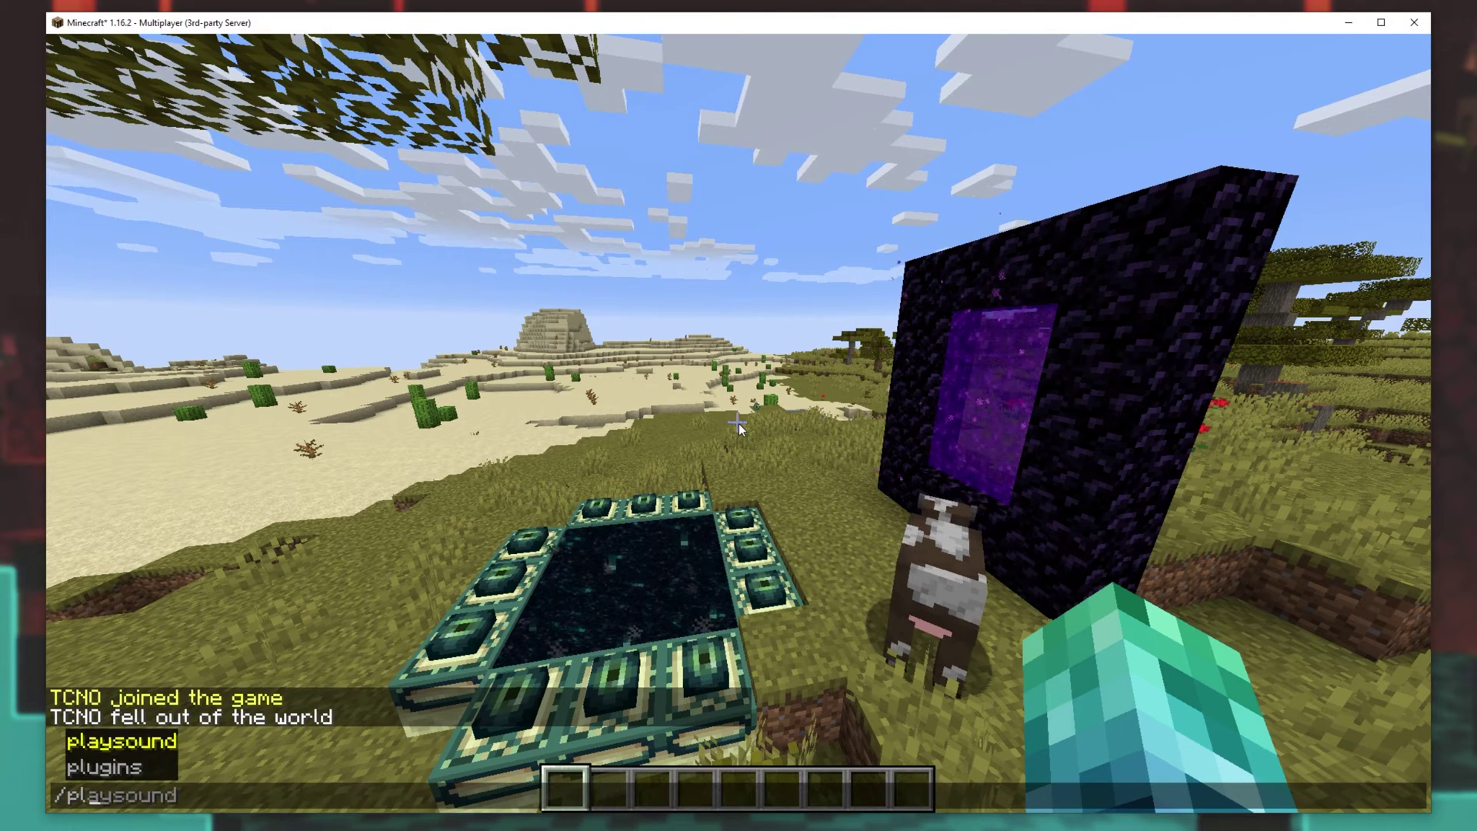
{"action": "key", "text": "Return"}
{"action": "key", "text": "t"}
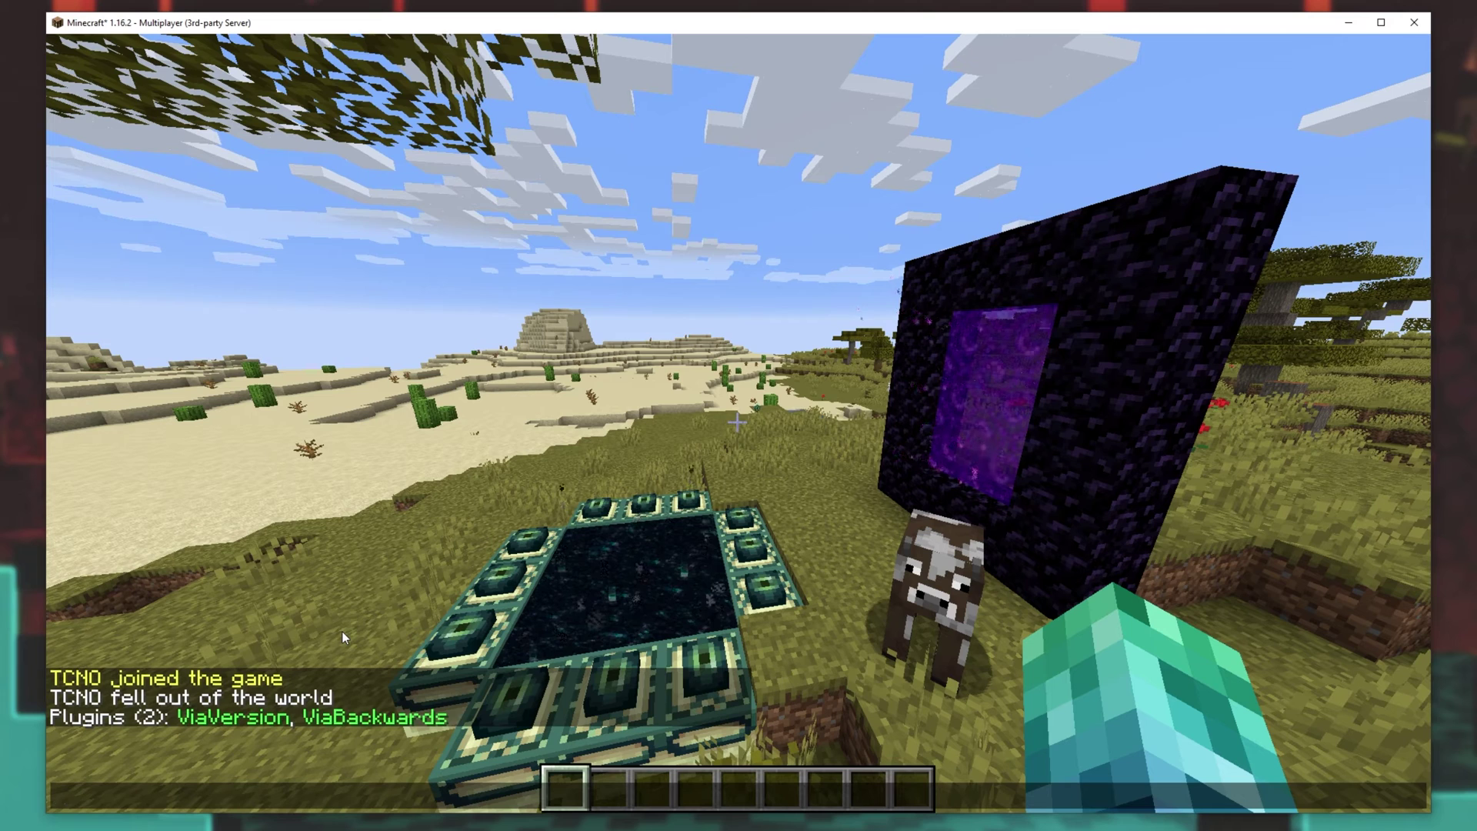
{"action": "key", "text": "Escape"}
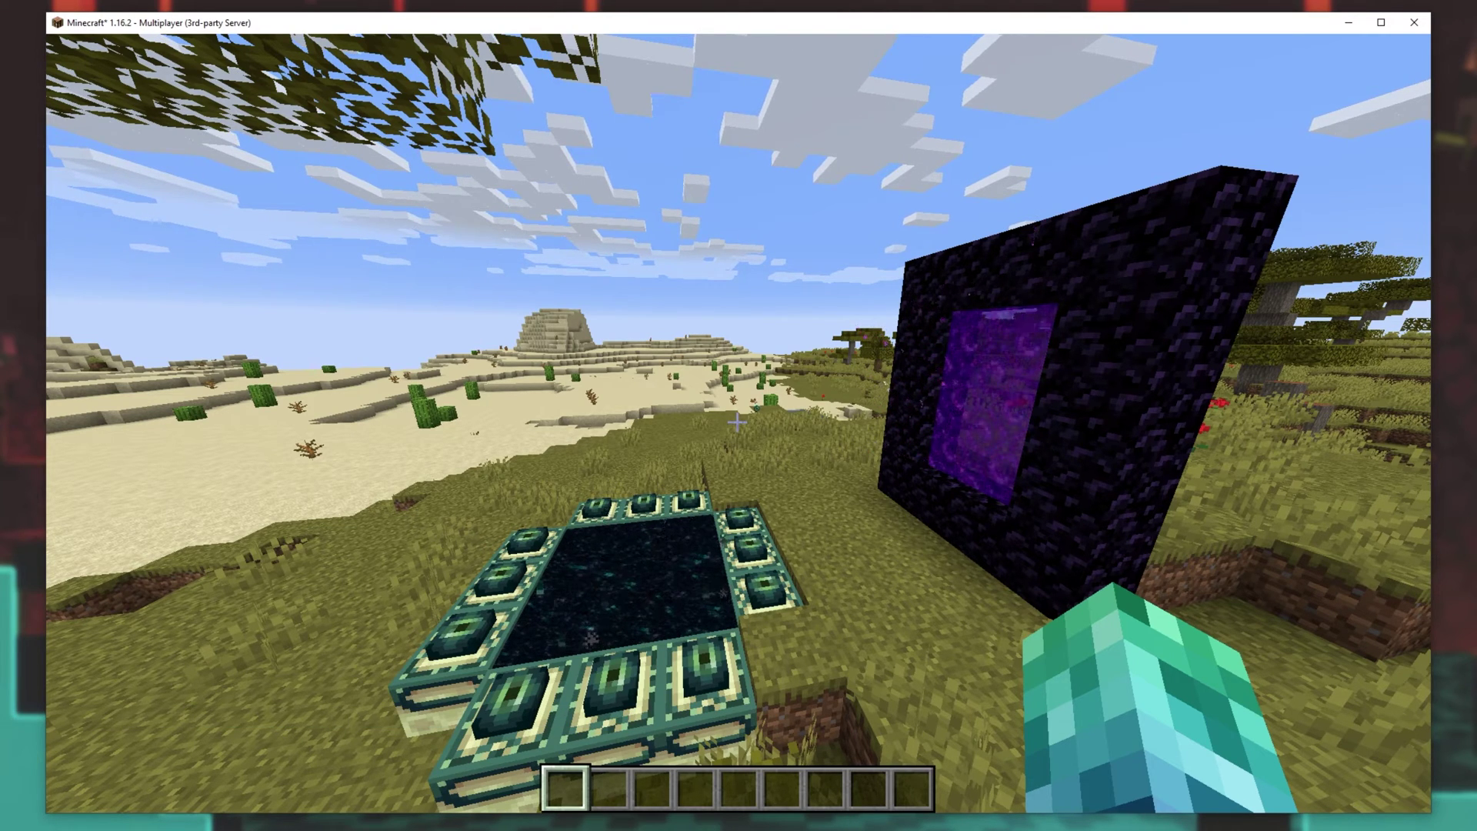
{"action": "key", "text": "t"}
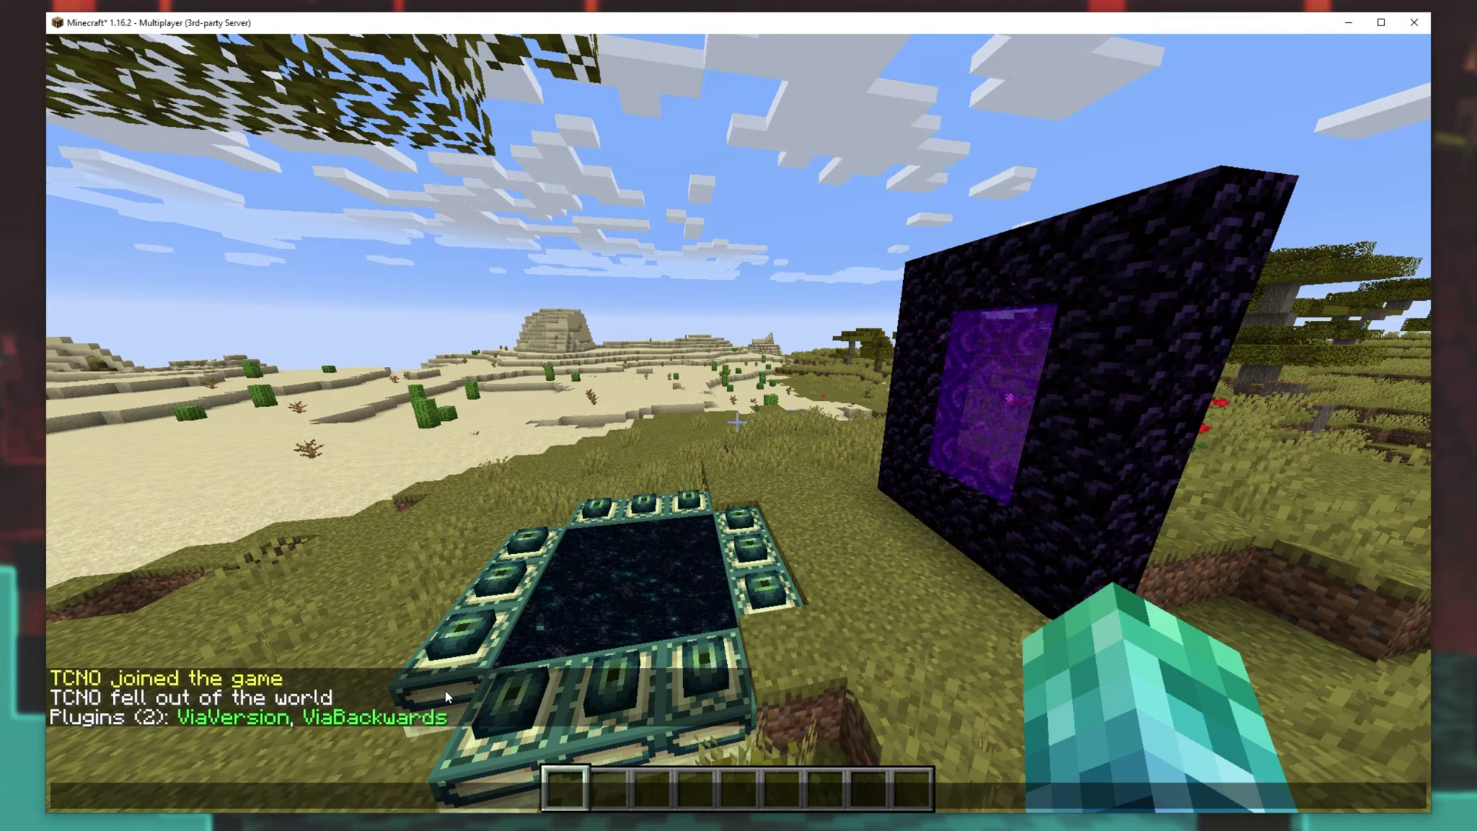
{"action": "key", "text": "Escape"}
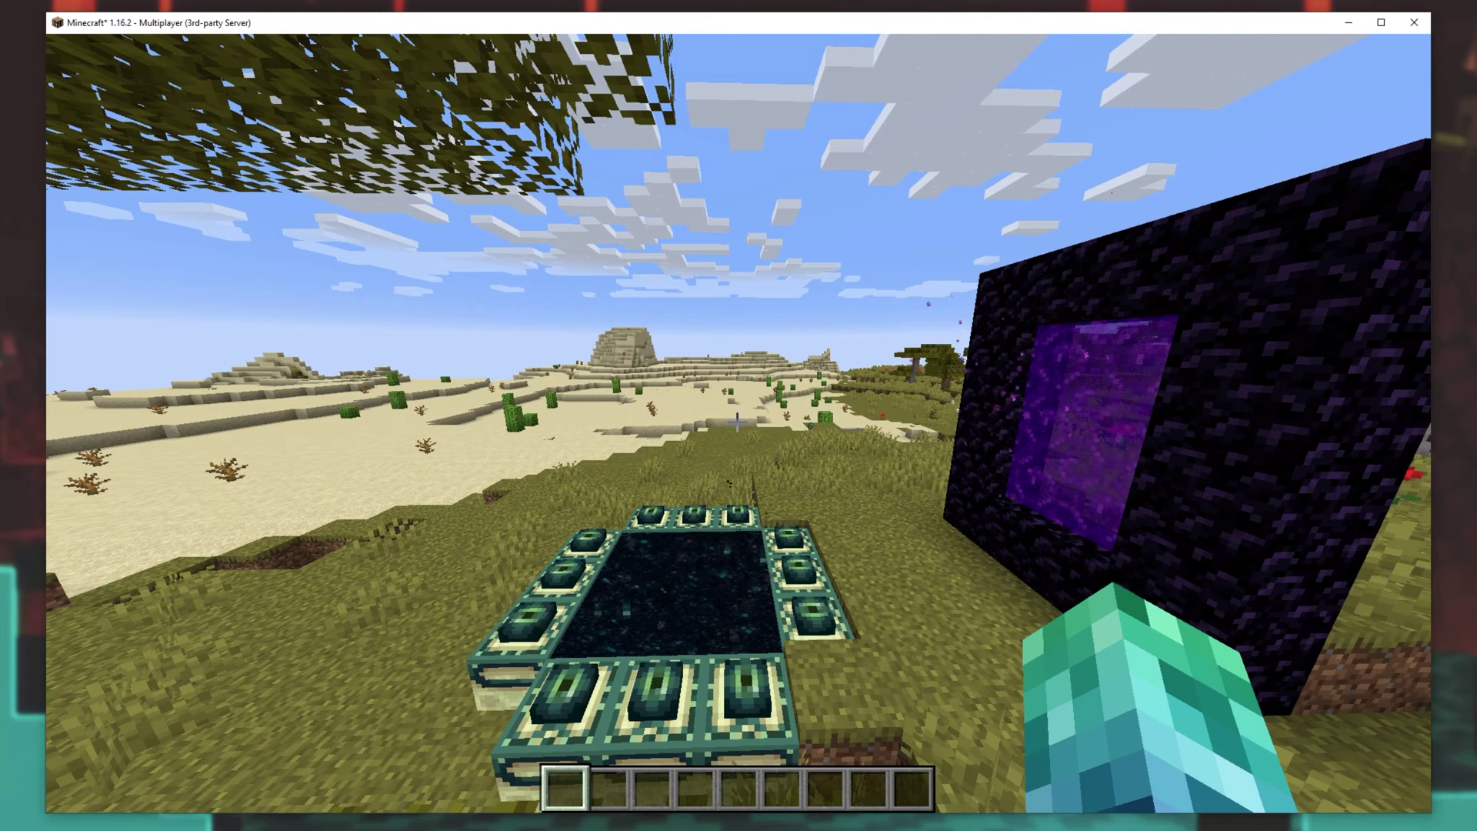
Close Minecraft, switch to the Spigot server console and save the world with save-all
{"action": "key", "text": "Escape"}
{"action": "left_click", "coordinate": [1414, 22]}
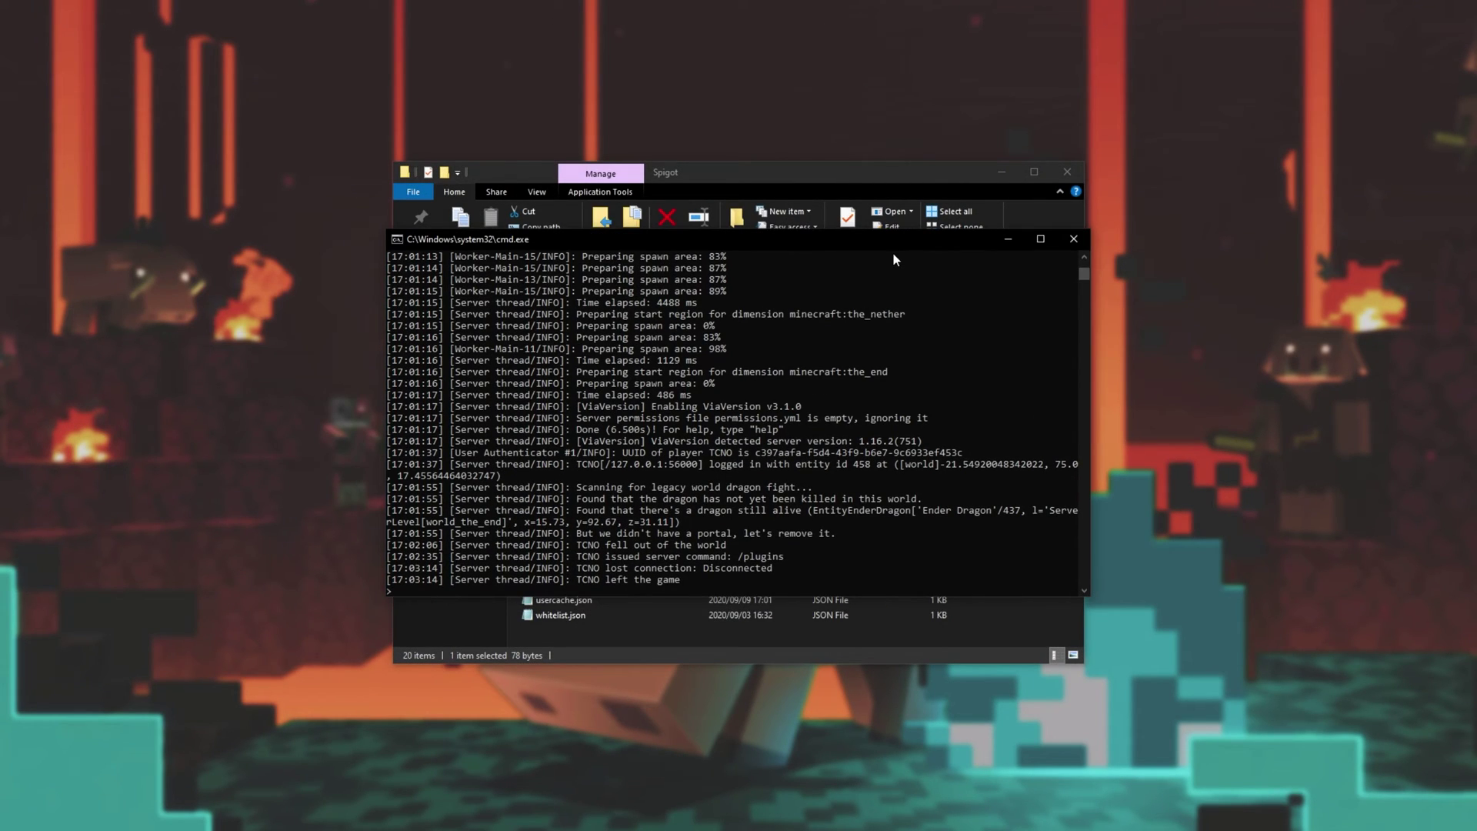
{"action": "type", "text": "ll"}
{"action": "key", "text": "Return"}
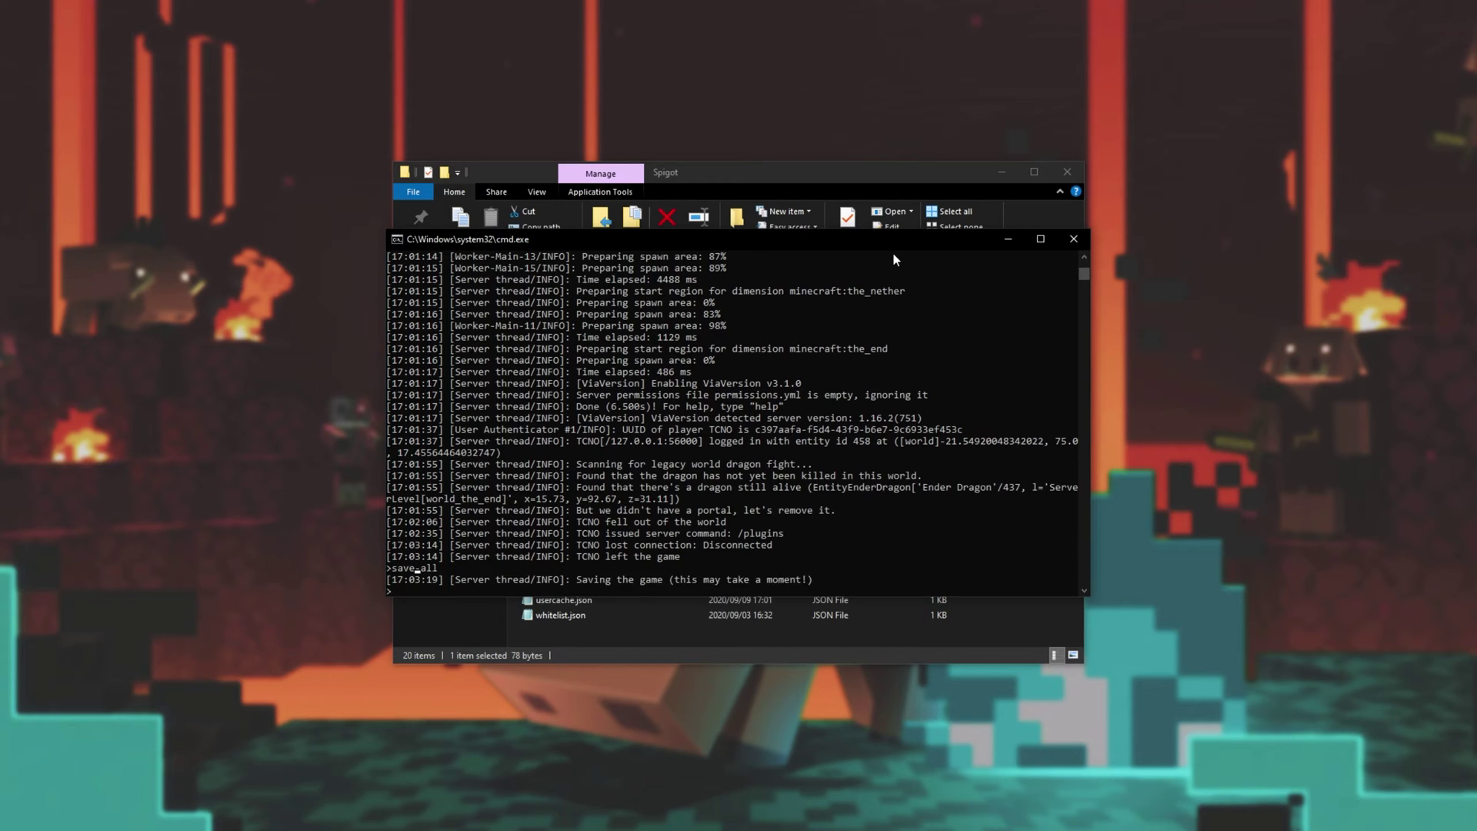
Shut down the Spigot server with the stop command and dismiss its console window
{"action": "type", "text": "stop"}
{"action": "key", "text": "Return"}
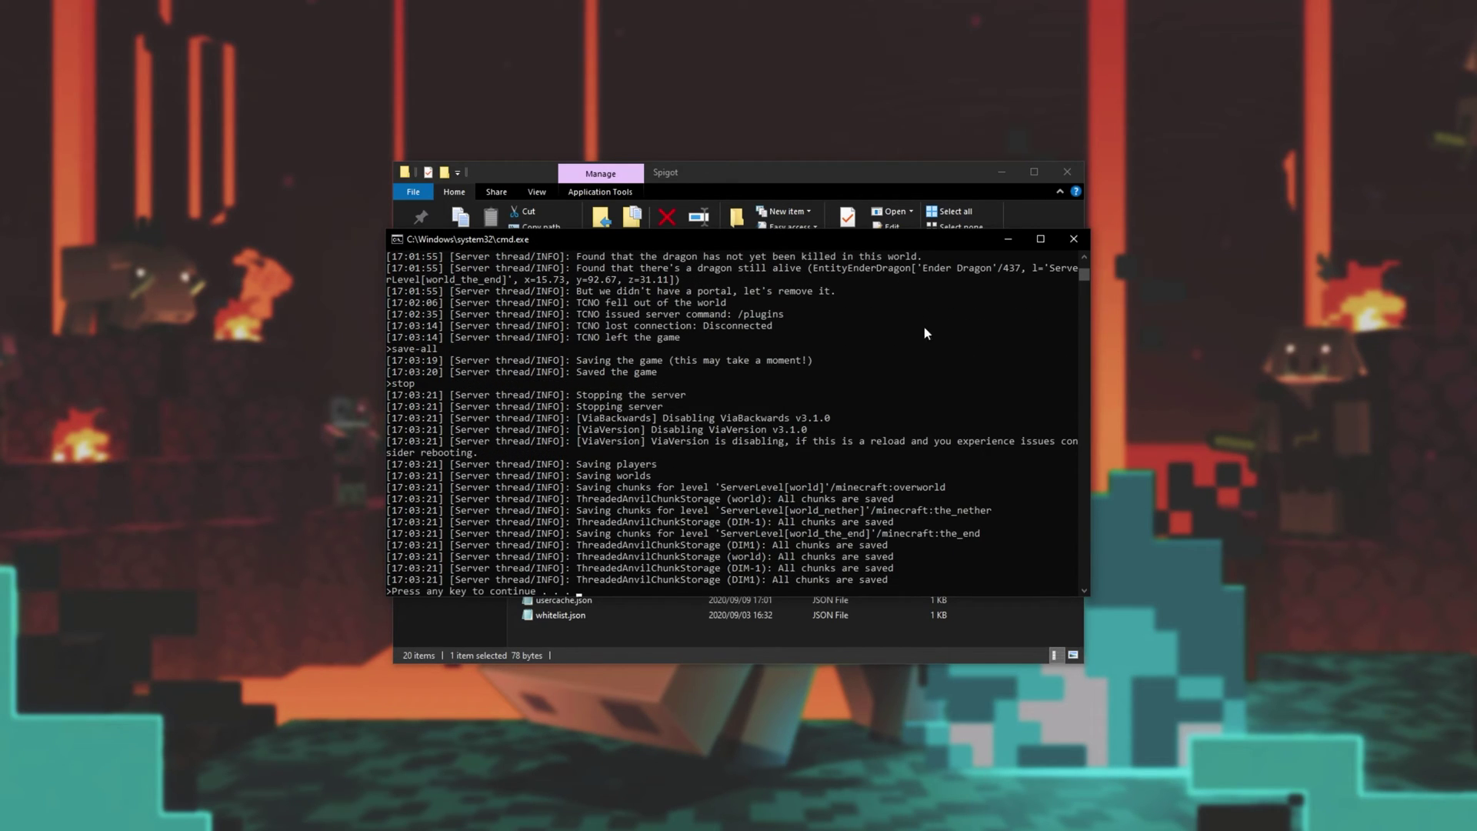
{"action": "key", "text": "Return"}
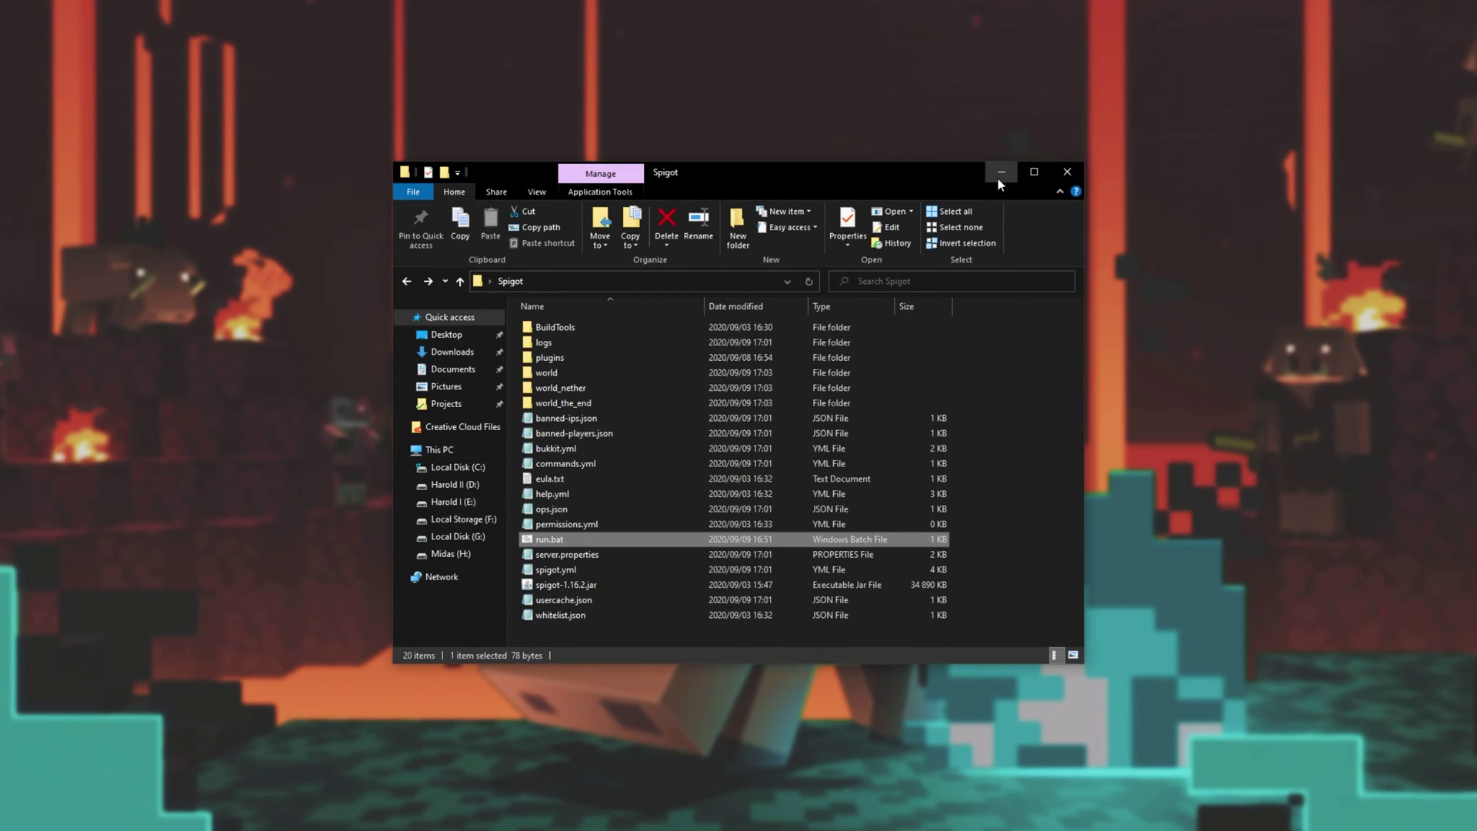